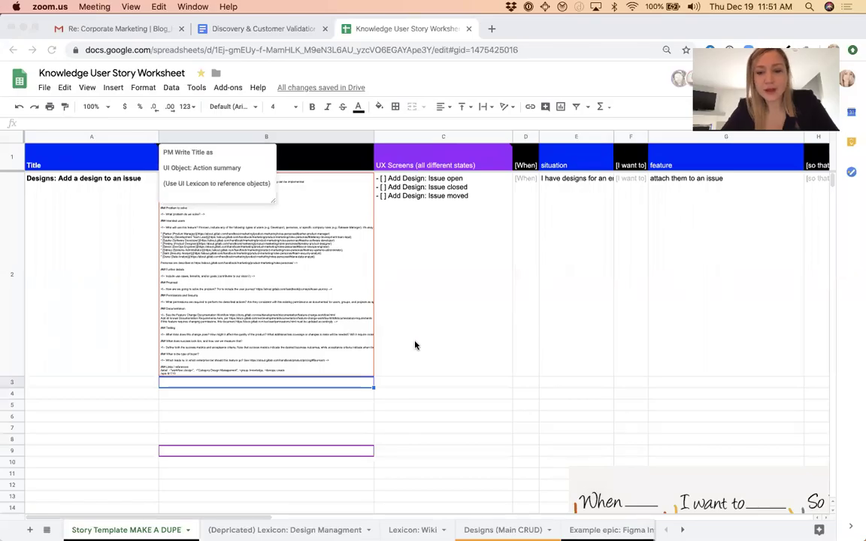
Duplicate the "Story Template MAKE A DUPE" sheet
{"action": "left_click", "coordinate": [91, 418]}
{"action": "left_click", "coordinate": [93, 399]}
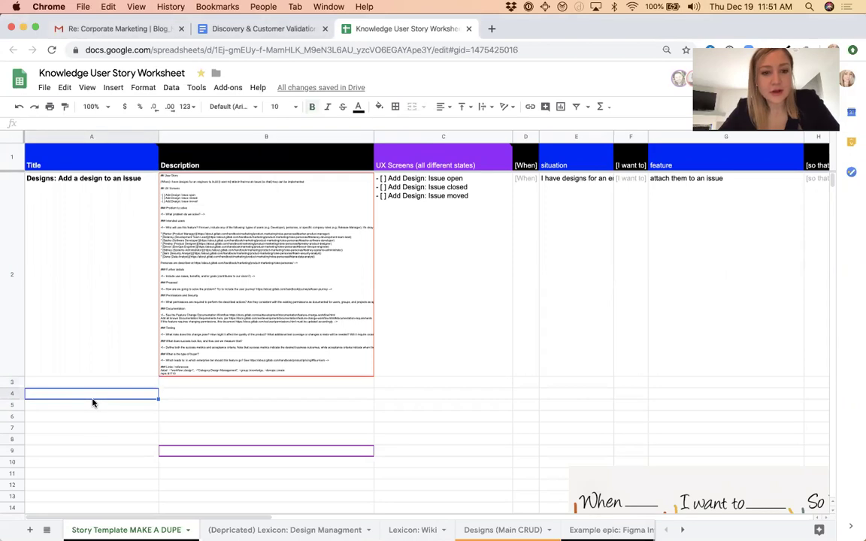
{"action": "scroll", "coordinate": [92, 404], "scroll_direction": "right", "scroll_amount": 10}
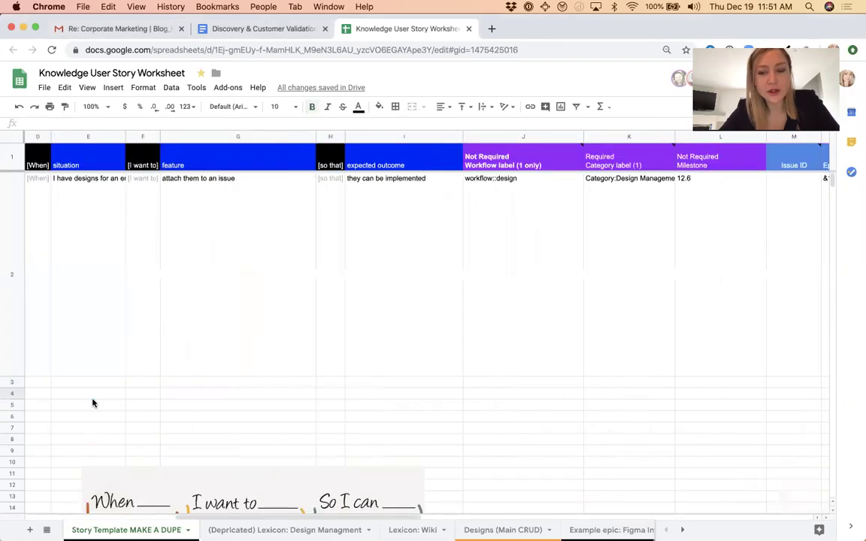
{"action": "scroll", "coordinate": [92, 403], "scroll_direction": "left", "scroll_amount": 10}
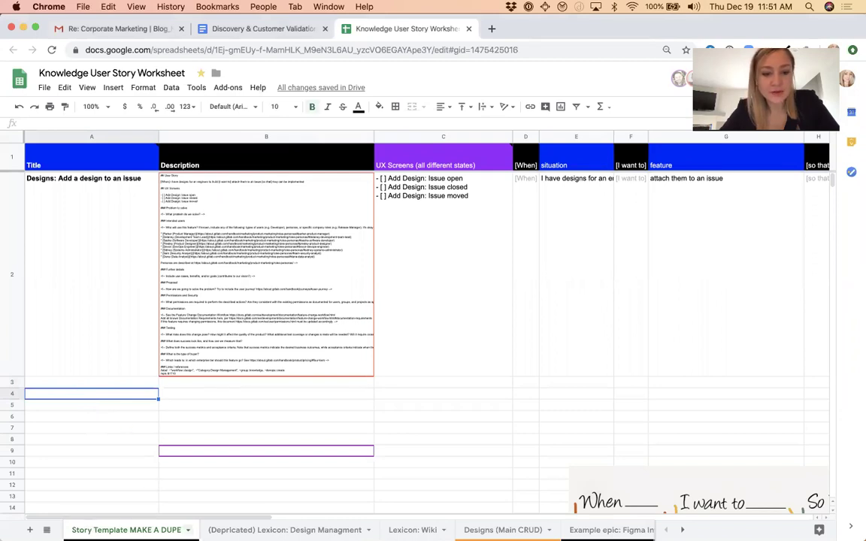
{"action": "left_click", "coordinate": [188, 530]}
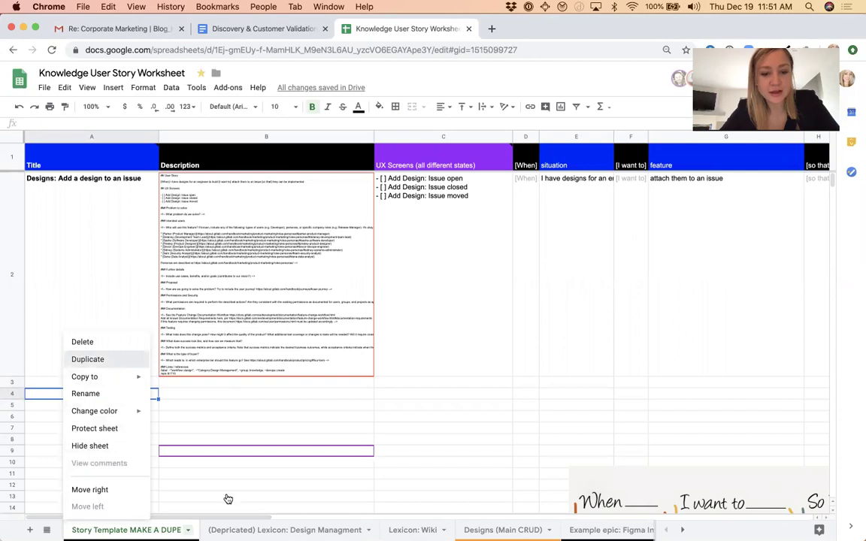
{"action": "left_click", "coordinate": [88, 359]}
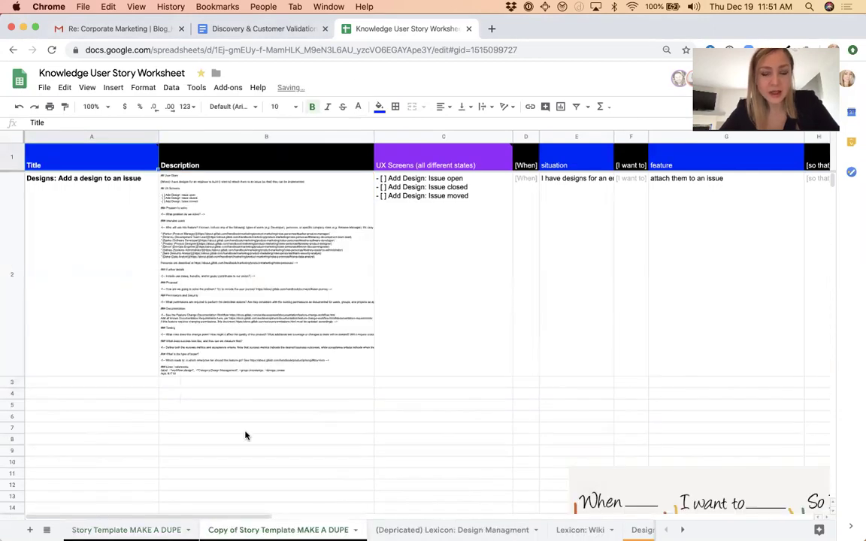
Examine the Description formula in row 2, the notes on the Title and Description headers, and the remaining columns of the copied sheet
{"action": "left_click", "coordinate": [232, 288]}
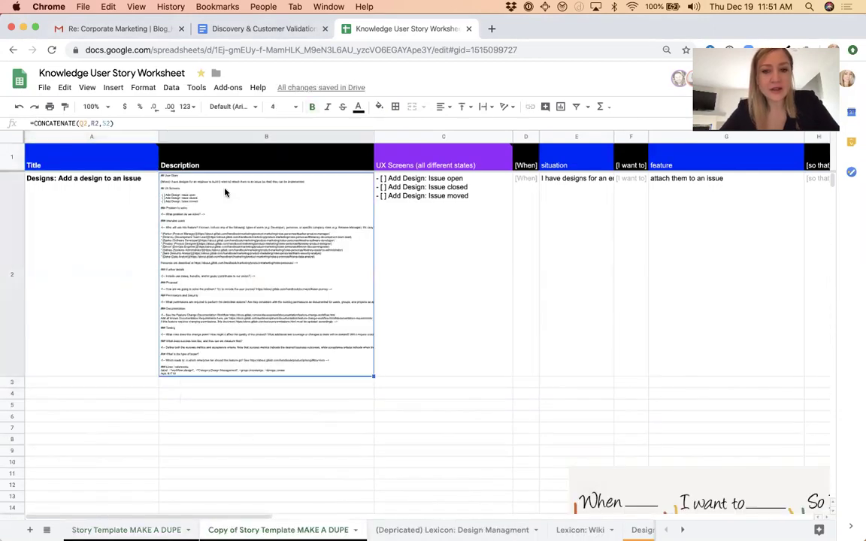
{"action": "left_click", "coordinate": [193, 165]}
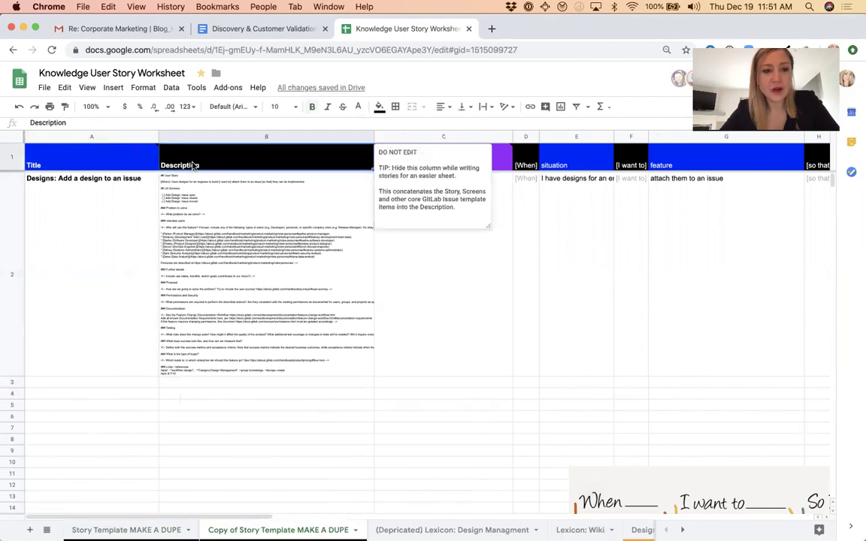
{"action": "left_click", "coordinate": [113, 165]}
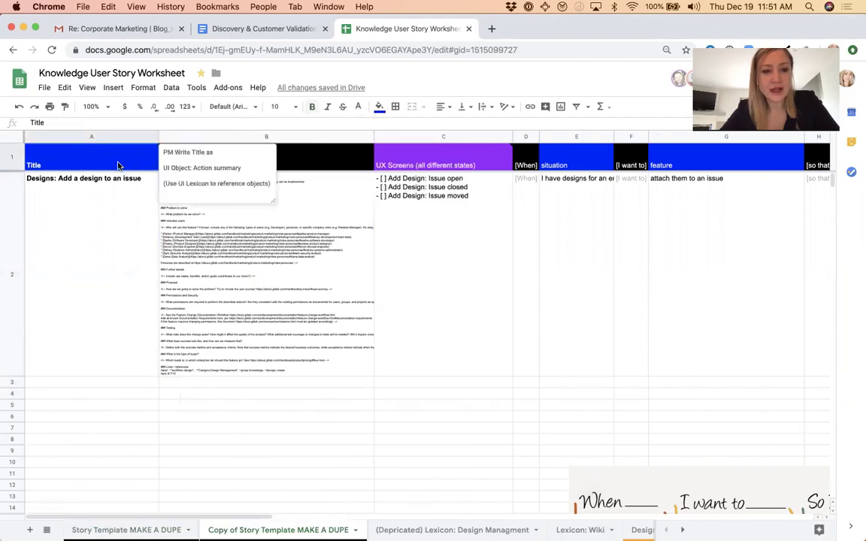
{"action": "left_click", "coordinate": [293, 165]}
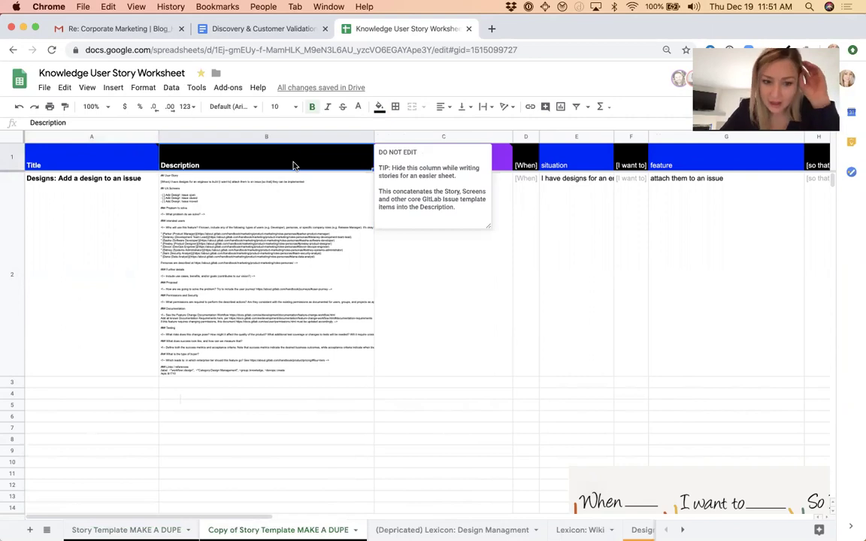
{"action": "left_click", "coordinate": [270, 218]}
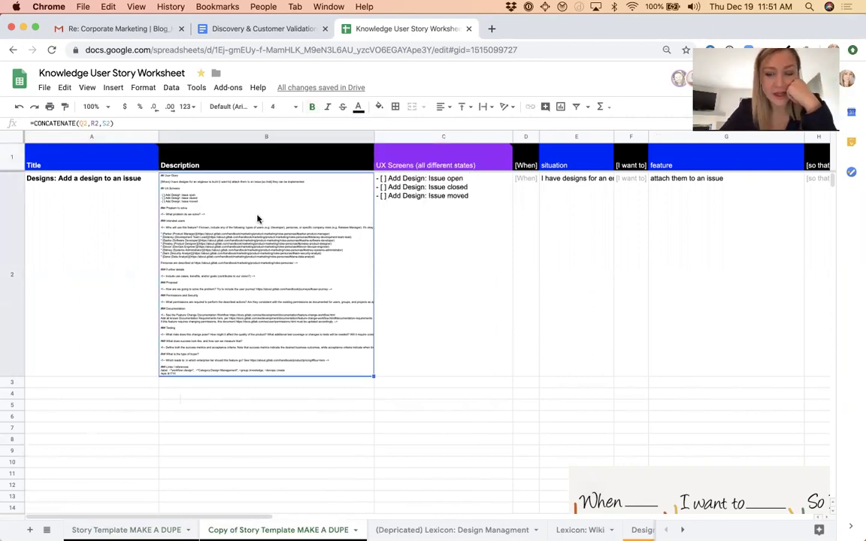
{"action": "scroll", "coordinate": [209, 204], "scroll_direction": "right", "scroll_amount": 6}
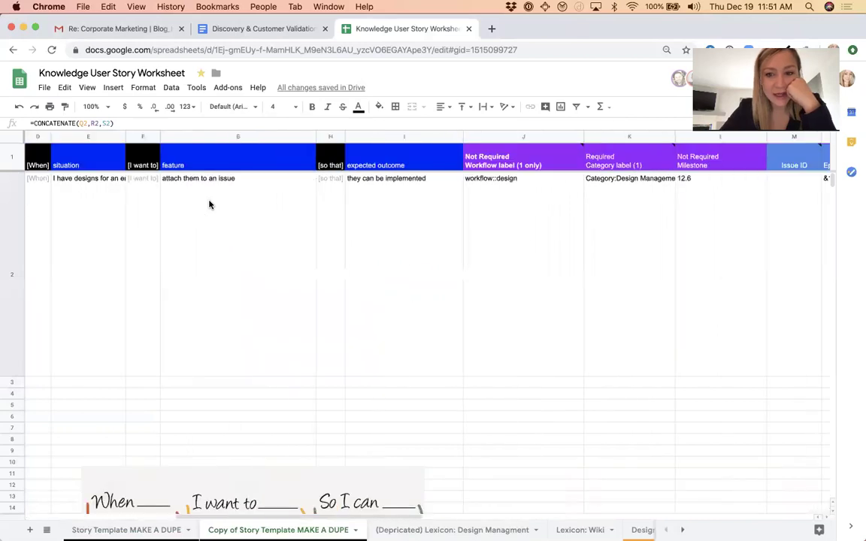
{"action": "scroll", "coordinate": [209, 204], "scroll_direction": "right", "scroll_amount": 6}
{"action": "scroll", "coordinate": [210, 205], "scroll_direction": "left", "scroll_amount": 12}
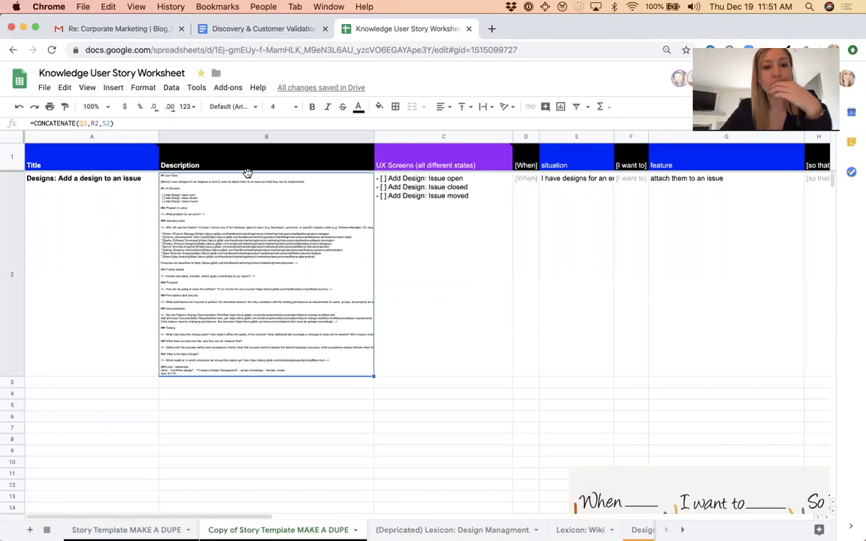
Hide the Description column B in the copied sheet
{"action": "left_click", "coordinate": [254, 137]}
{"action": "right_click", "coordinate": [254, 140]}
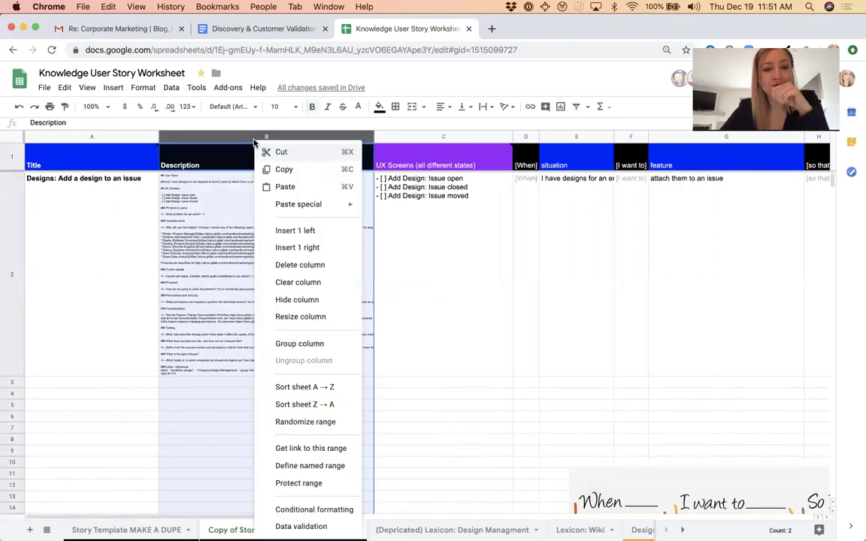
{"action": "left_click", "coordinate": [293, 300]}
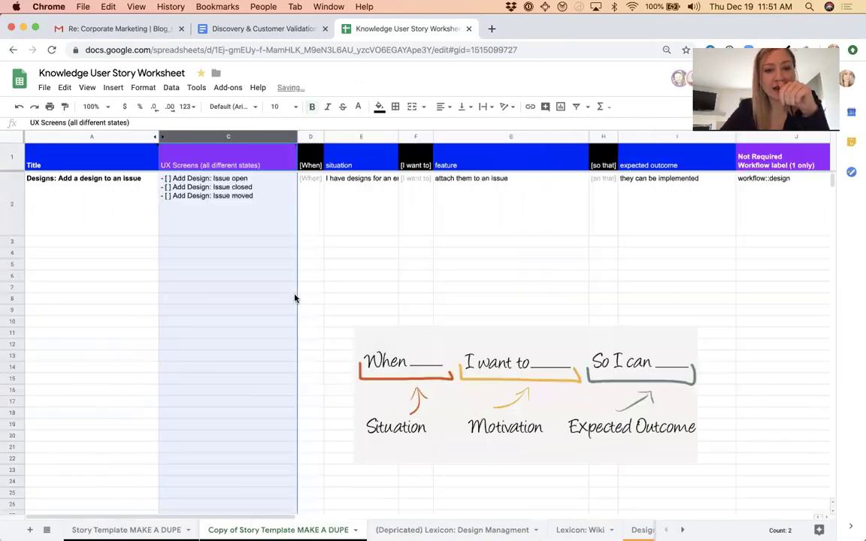
{"action": "left_click", "coordinate": [328, 218]}
{"action": "left_click", "coordinate": [100, 227]}
Hide columns J to L, which hold the workflow label, category label and milestone
{"action": "scroll", "coordinate": [100, 227], "scroll_direction": "right", "scroll_amount": 10}
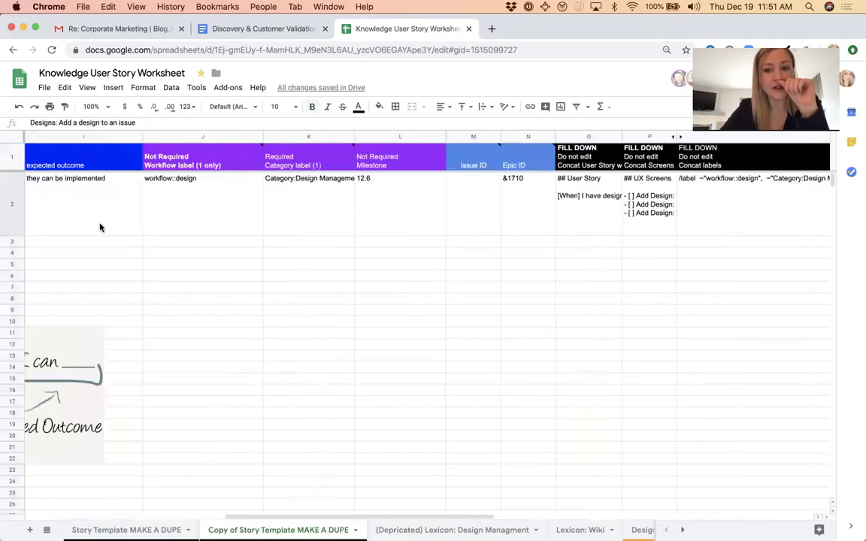
{"action": "scroll", "coordinate": [100, 228], "scroll_direction": "left", "scroll_amount": 10}
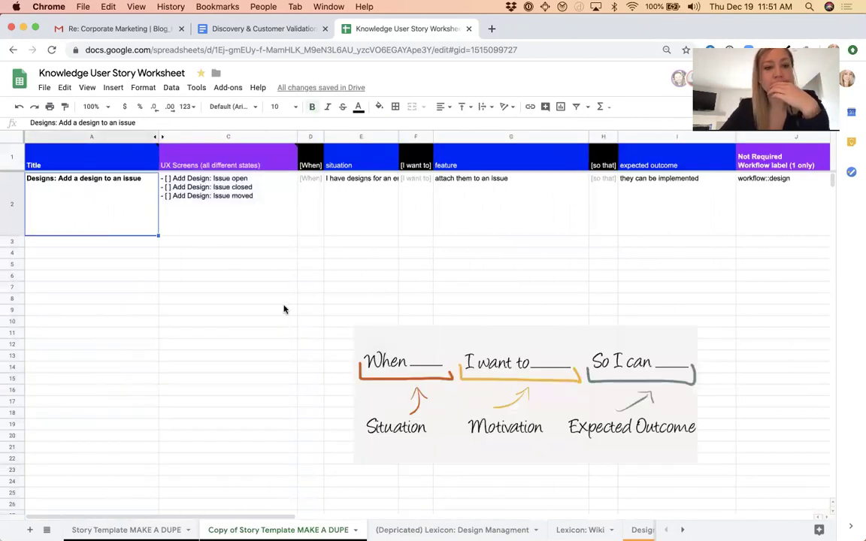
{"action": "scroll", "coordinate": [284, 309], "scroll_direction": "right", "scroll_amount": 5}
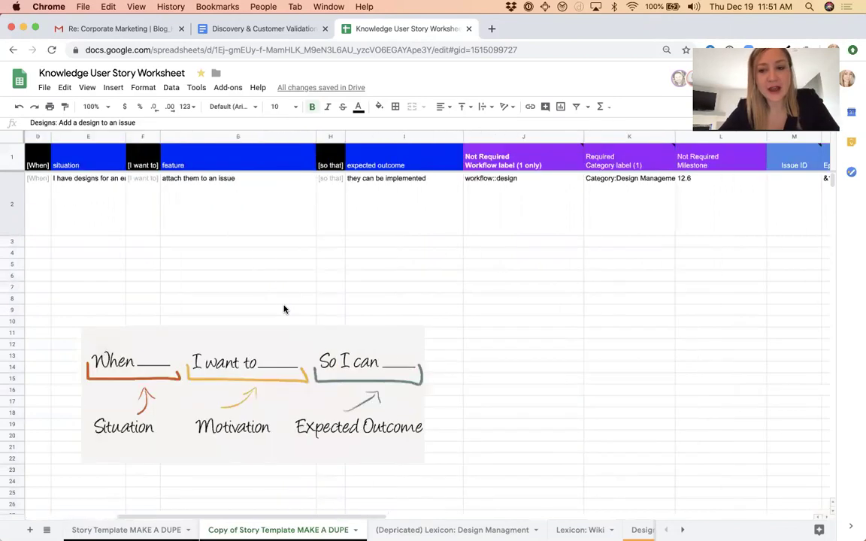
{"action": "left_click_drag", "start_coordinate": [518, 209], "coordinate": [731, 211]}
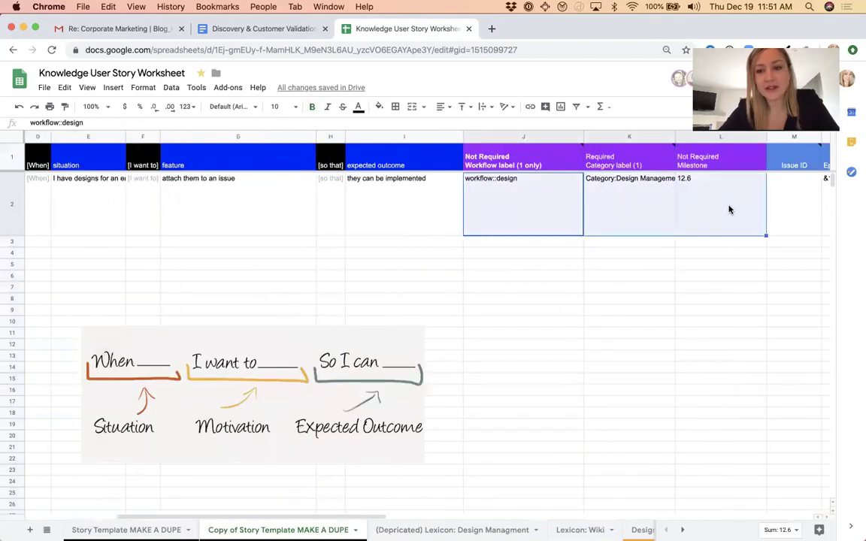
{"action": "left_click", "coordinate": [615, 288]}
{"action": "left_click_drag", "start_coordinate": [494, 139], "coordinate": [696, 139]}
{"action": "right_click", "coordinate": [696, 139]}
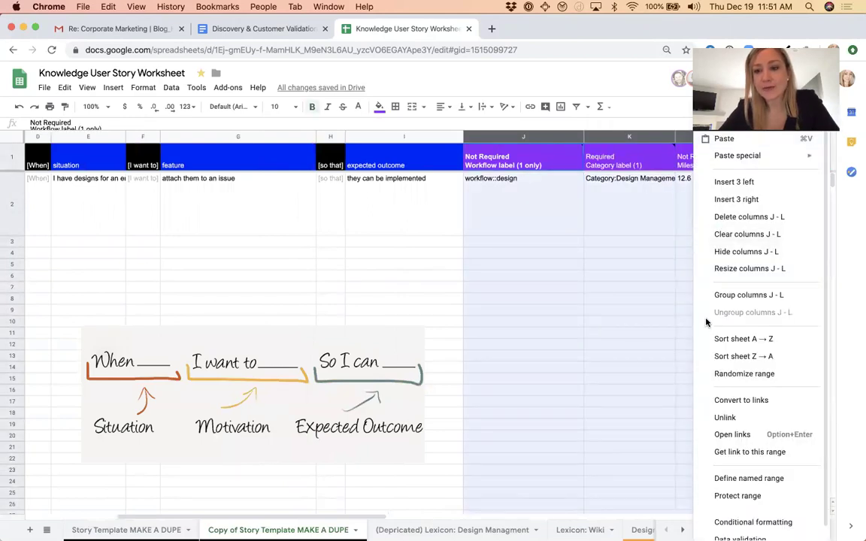
{"action": "left_click", "coordinate": [721, 250]}
{"action": "left_click", "coordinate": [599, 243]}
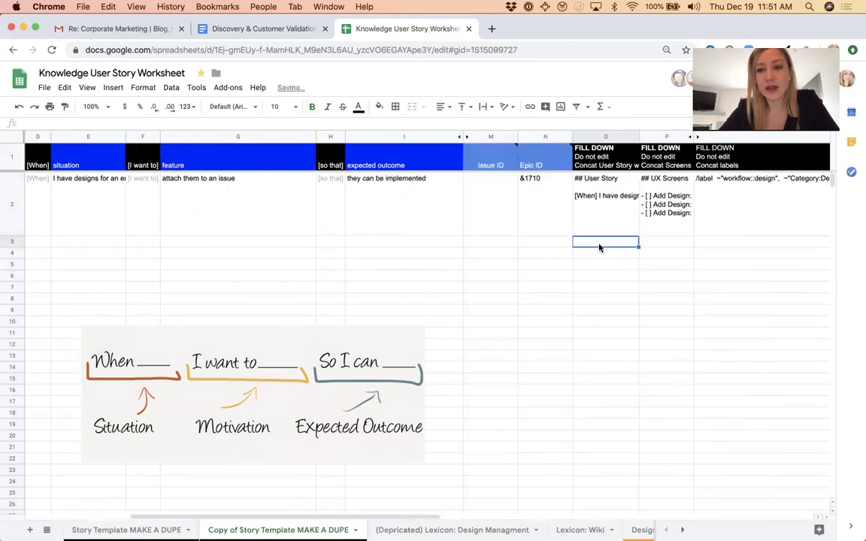
Hide the "FILL DOWN Do not edit" concatenation columns O to R
{"action": "scroll", "coordinate": [599, 248], "scroll_direction": "right", "scroll_amount": 4}
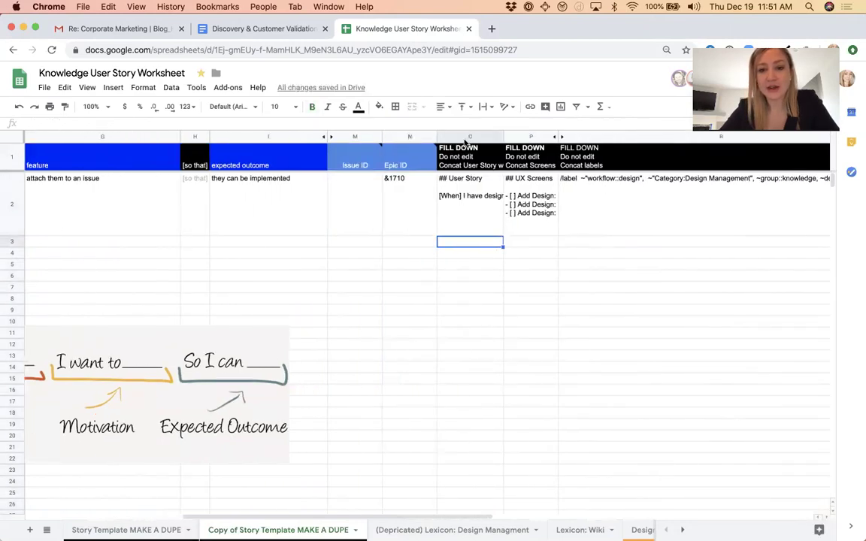
{"action": "left_click_drag", "start_coordinate": [467, 139], "coordinate": [572, 138]}
{"action": "right_click", "coordinate": [572, 138]}
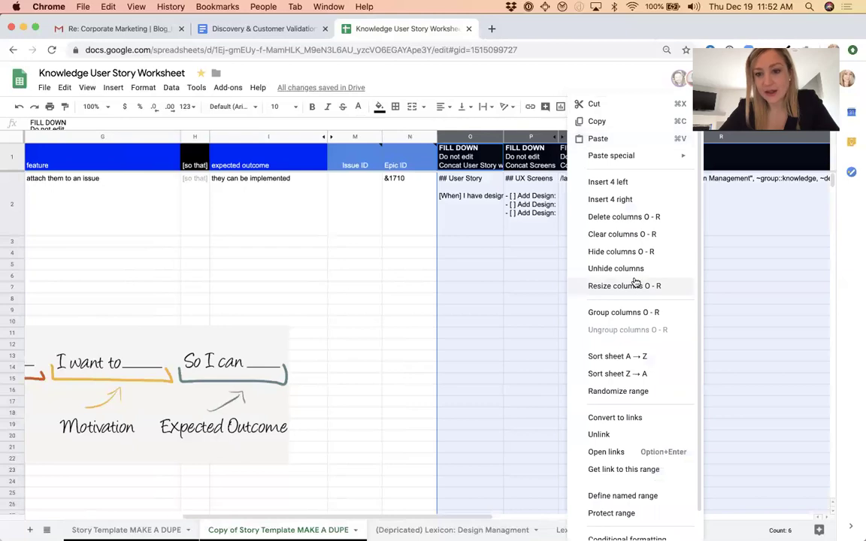
{"action": "left_click", "coordinate": [616, 251]}
{"action": "scroll", "coordinate": [517, 290], "scroll_direction": "left", "scroll_amount": 10}
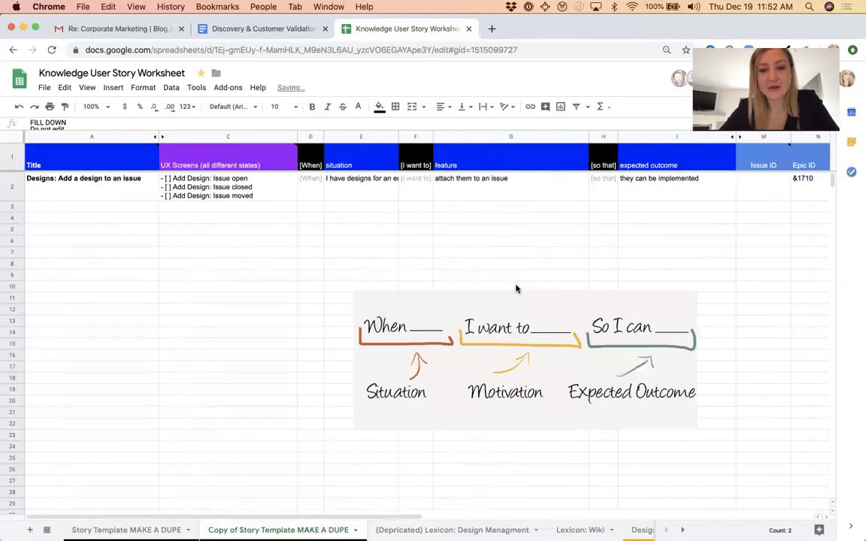
Widen the situation column E so that its full row 2 text fits
{"action": "left_click_drag", "start_coordinate": [437, 354], "coordinate": [412, 369]}
{"action": "left_click", "coordinate": [406, 253]}
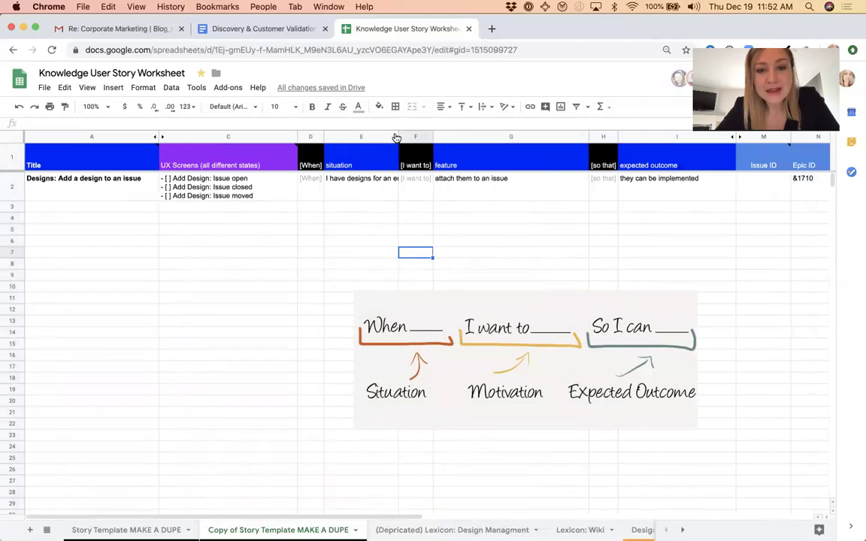
{"action": "left_click_drag", "start_coordinate": [396, 138], "coordinate": [468, 139]}
{"action": "scroll", "coordinate": [441, 225], "scroll_direction": "right", "scroll_amount": 2}
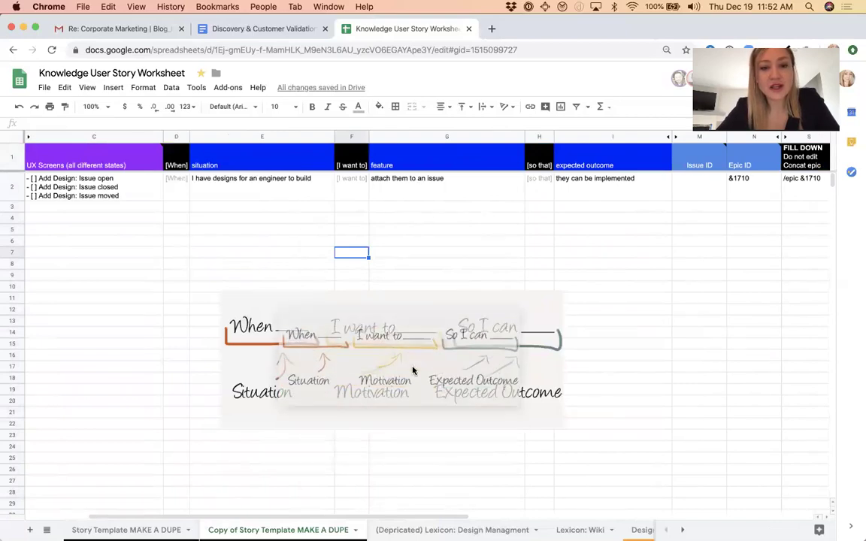
Move the When / I want to / So I can image down so its upper edge sits at row 15
{"action": "left_click", "coordinate": [420, 208]}
{"action": "left_click", "coordinate": [406, 325]}
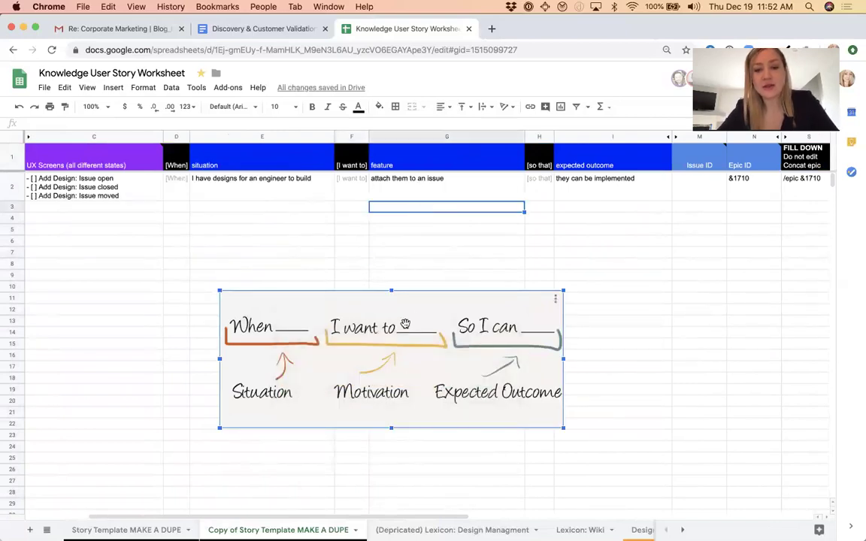
{"action": "left_click_drag", "start_coordinate": [406, 325], "coordinate": [405, 375]}
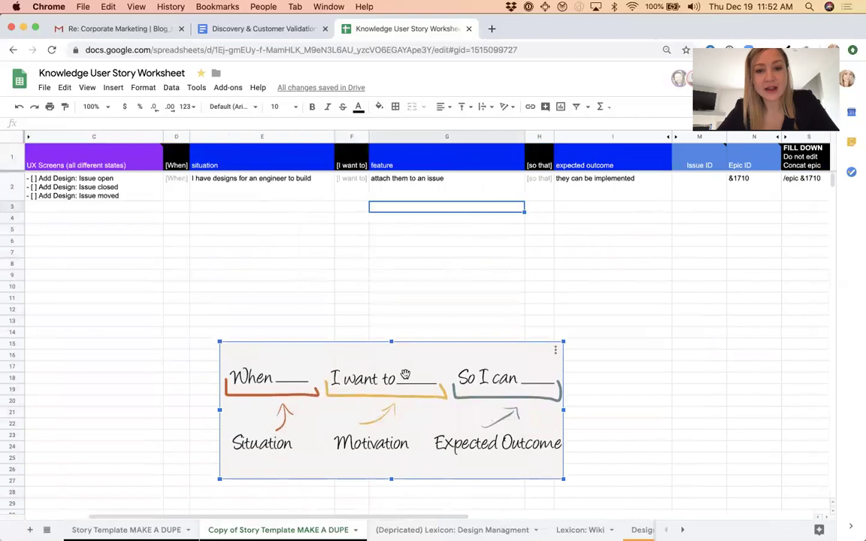
Enter "edit a design an issue" in the feature column at cell G3
{"action": "left_click", "coordinate": [239, 186]}
{"action": "left_click", "coordinate": [441, 192]}
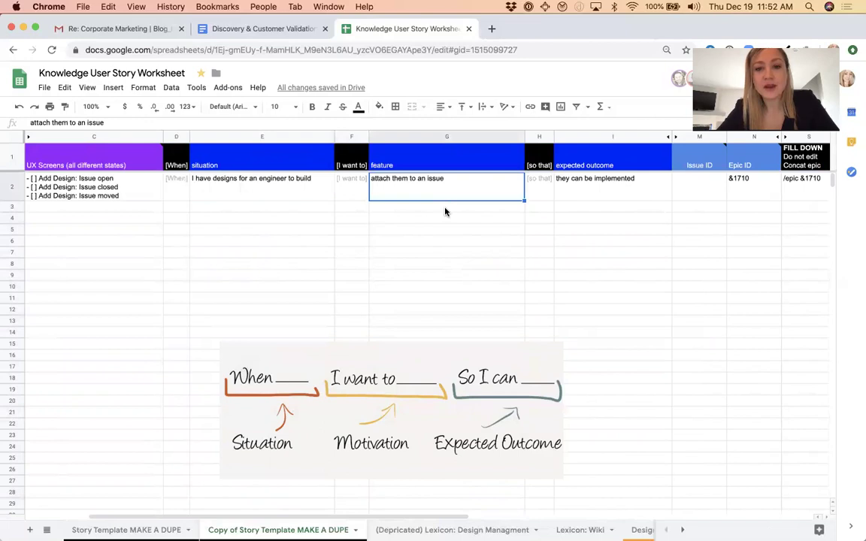
{"action": "left_click", "coordinate": [446, 210]}
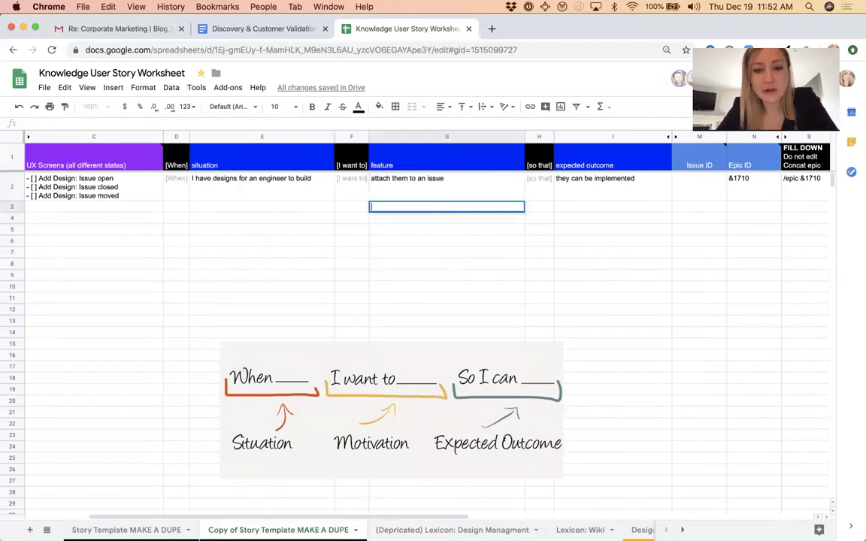
{"action": "type", "text": "so"}
{"action": "key", "text": "Escape"}
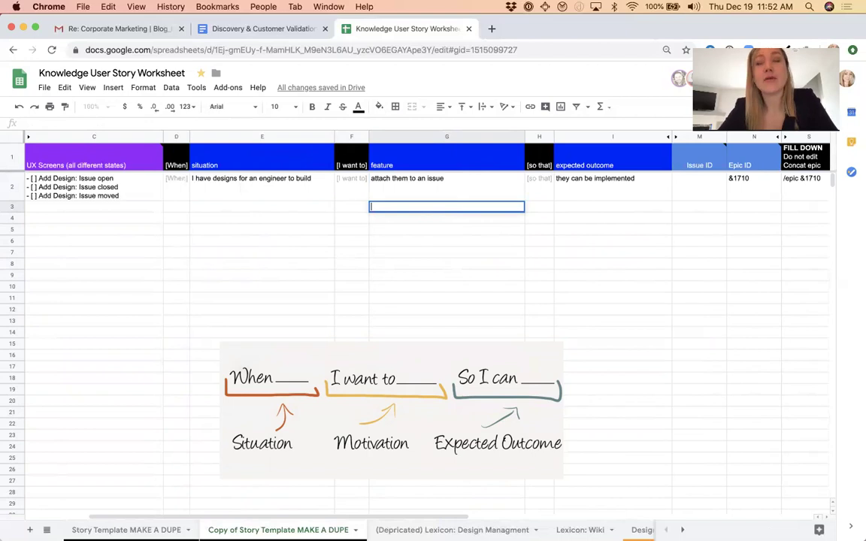
{"action": "type", "text": "edit "}
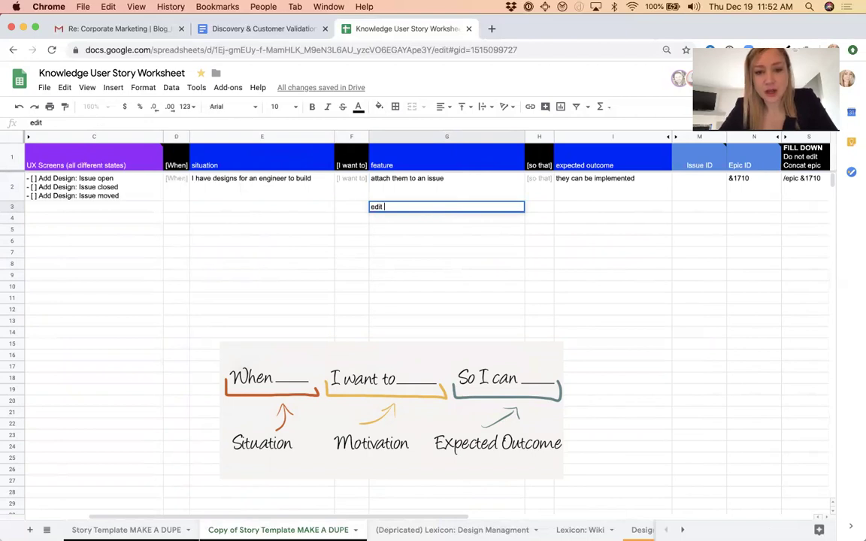
{"action": "type", "text": "a design an issue"}
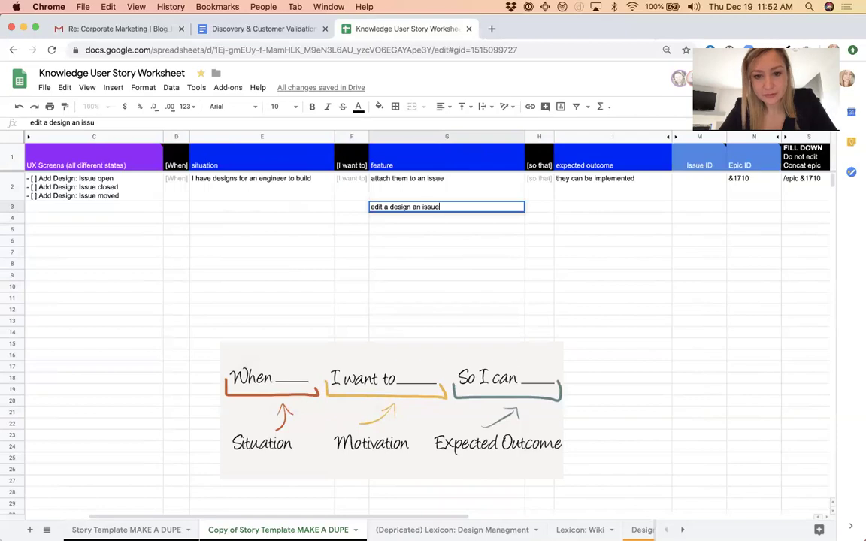
{"action": "key", "text": "Return"}
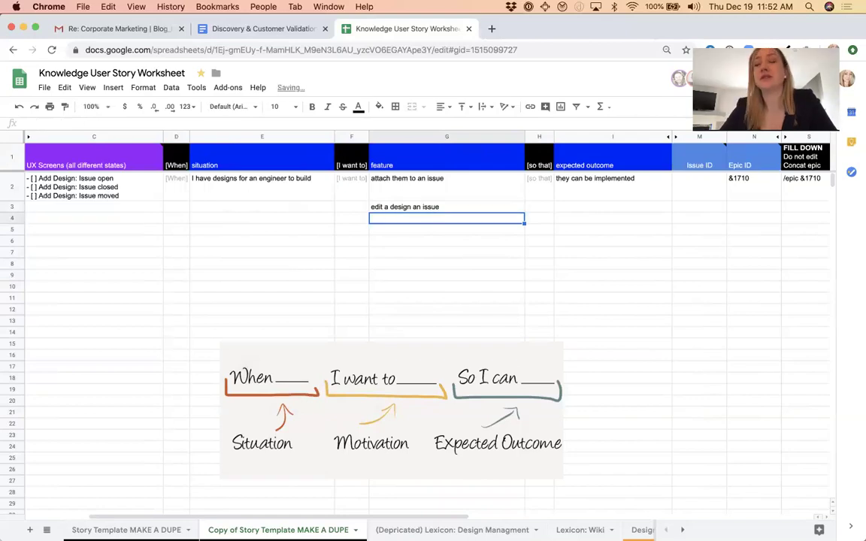
Enter "delete a design from an issue" in the feature column at cell G4
{"action": "type", "text": "delte a"}
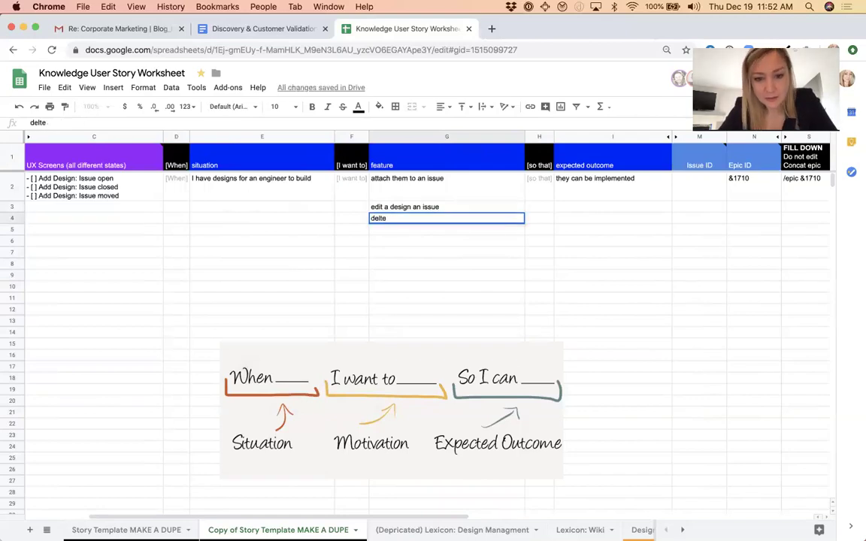
{"action": "key", "text": "BackSpace"}
{"action": "key", "text": "BackSpace"}
{"action": "type", "text": "ete a design "}
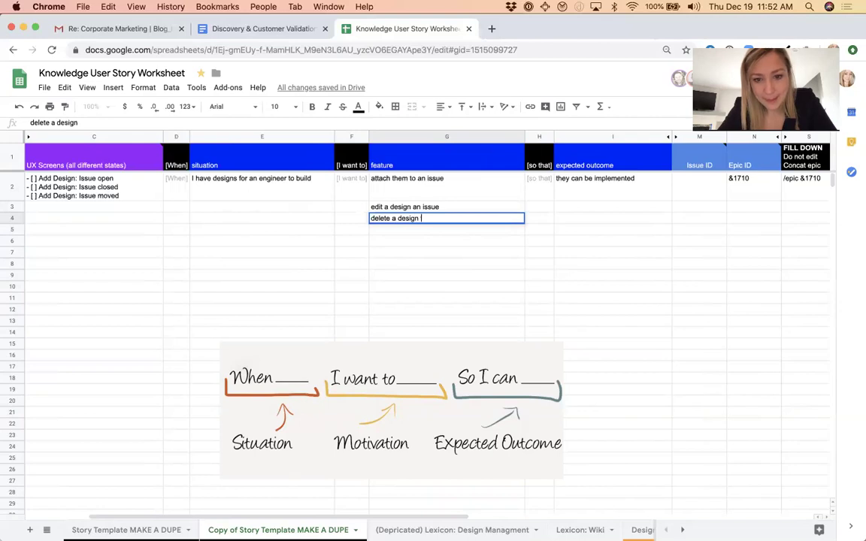
{"action": "type", "text": "from an issue"}
{"action": "key", "text": "Return"}
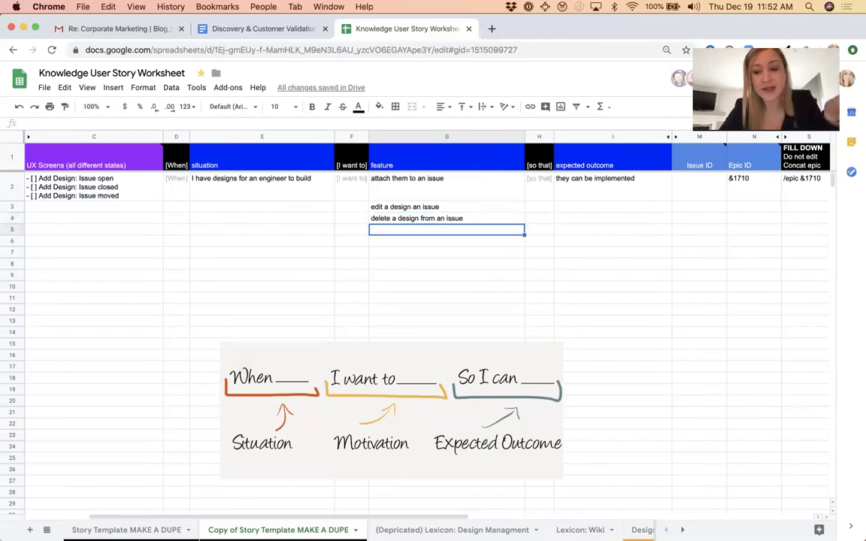
Enter "re-order a design on an issue" in the feature column at cell G5
{"action": "double_click", "coordinate": [428, 231]}
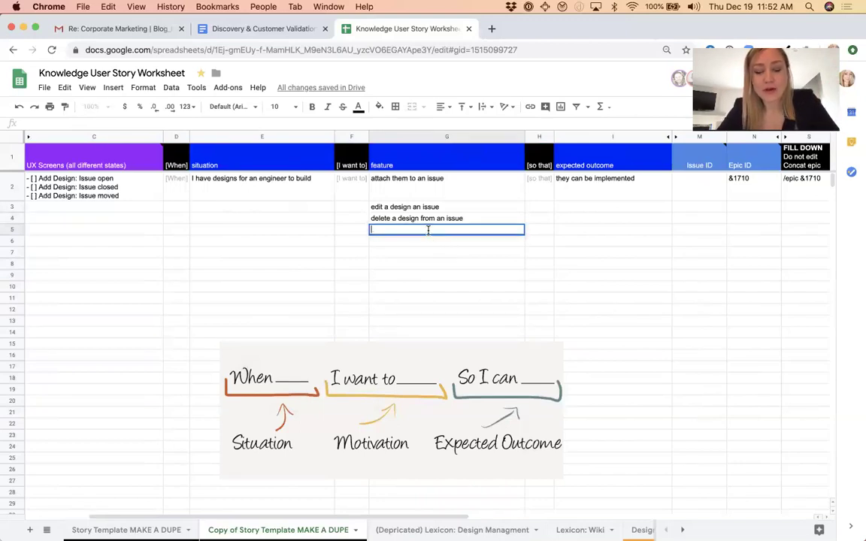
{"action": "type", "text": "so"}
{"action": "type", "text": "r"}
{"action": "key", "text": "BackSpace"}
{"action": "key", "text": "BackSpace"}
{"action": "key", "text": "BackSpace"}
{"action": "type", "text": "re"}
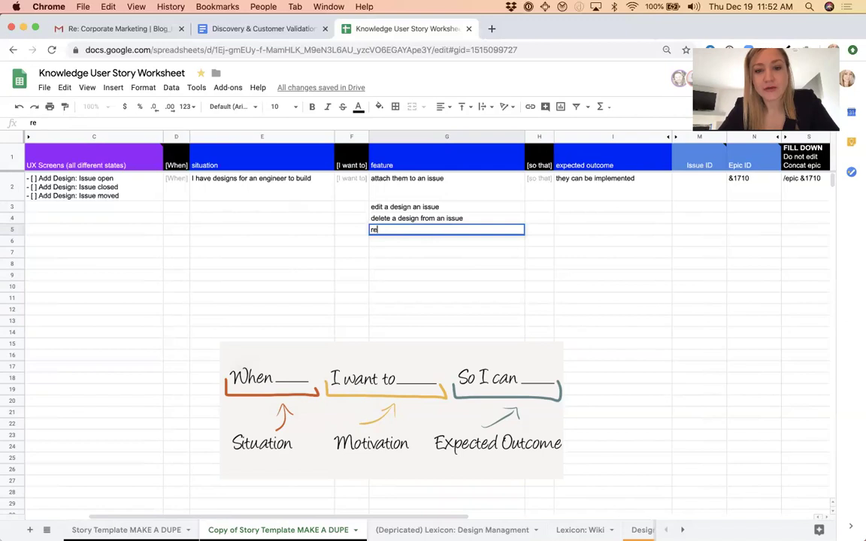
{"action": "type", "text": "-order a desig"}
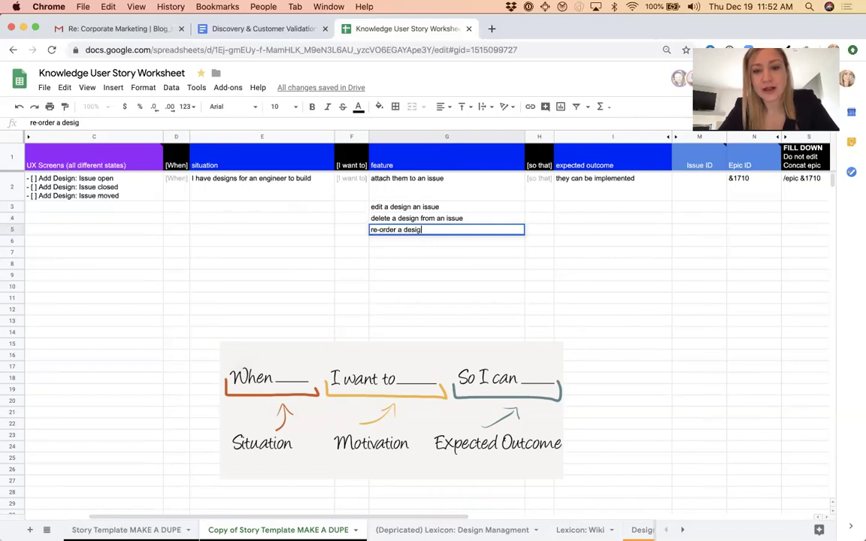
{"action": "type", "text": "n on an"}
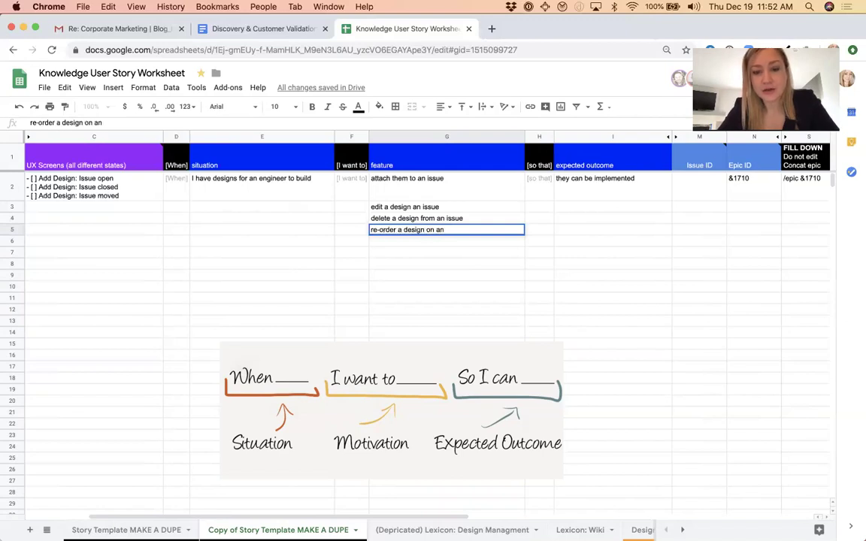
{"action": "type", "text": " issue"}
{"action": "key", "text": "Return"}
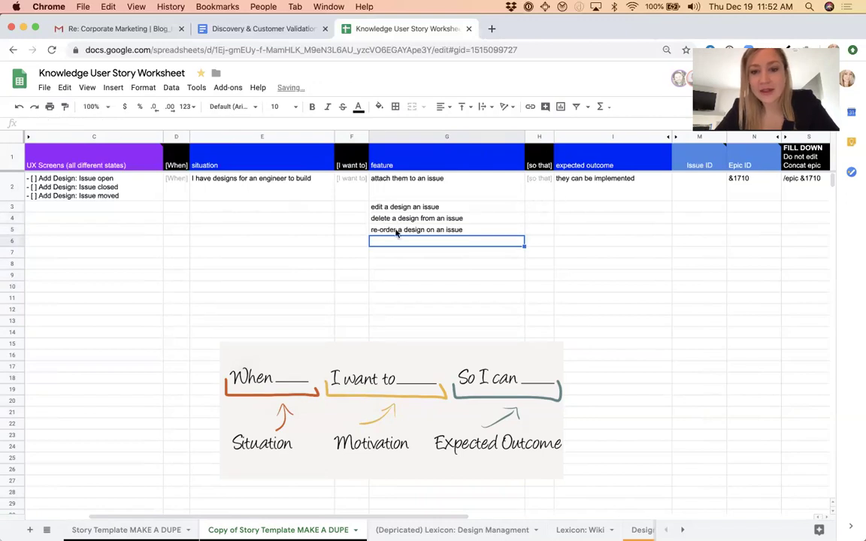
Fill the "[When]" text from D2 down through D5, leaving D6 empty
{"action": "left_click", "coordinate": [282, 211]}
{"action": "left_click", "coordinate": [180, 194]}
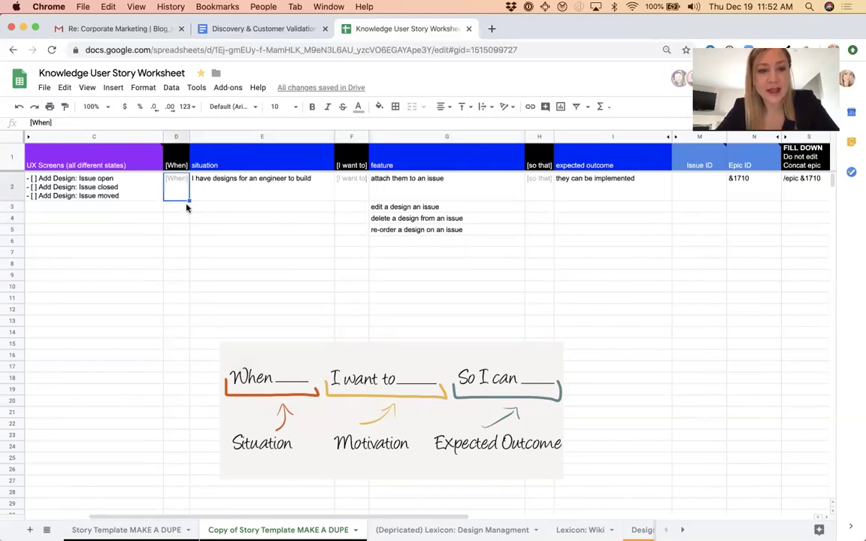
{"action": "left_click_drag", "start_coordinate": [189, 200], "coordinate": [178, 245]}
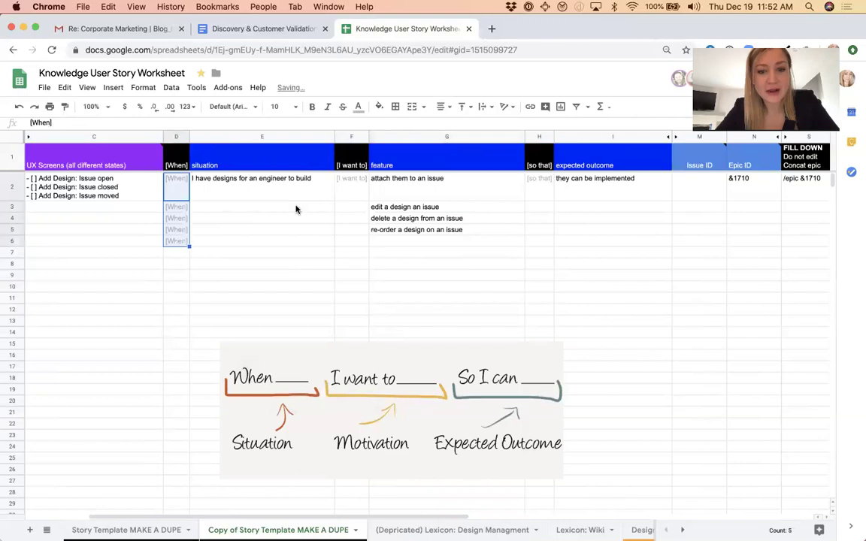
{"action": "left_click", "coordinate": [178, 242]}
{"action": "key", "text": "Delete"}
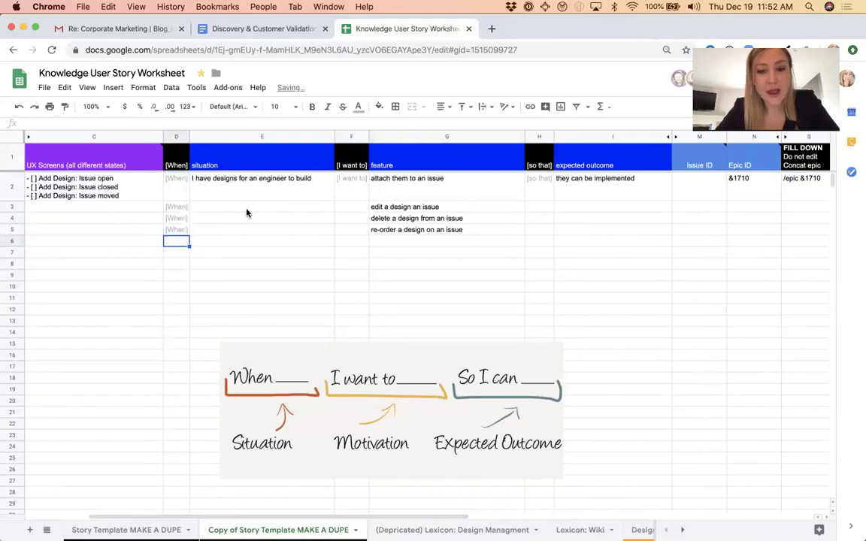
Enter "I notice a design is wrong" in the situation column at cell E3
{"action": "left_click", "coordinate": [245, 209]}
{"action": "type", "text": "I noti"}
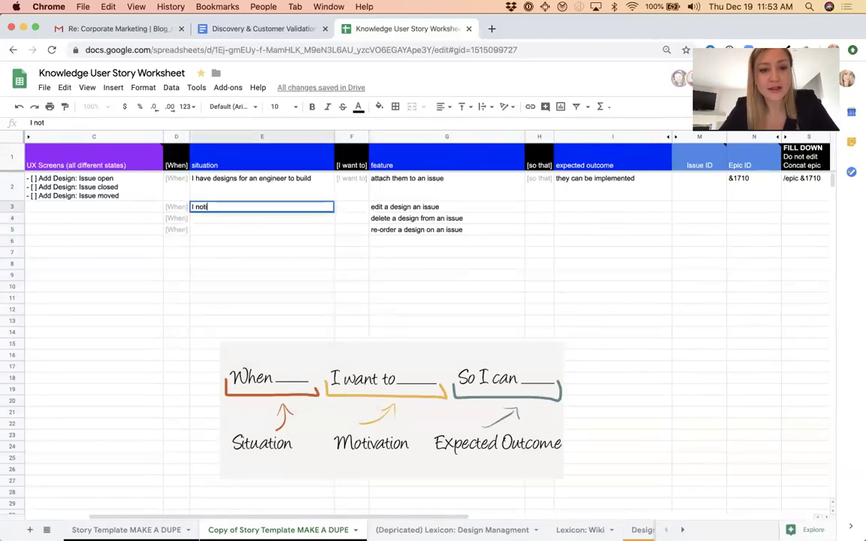
{"action": "type", "text": "ce a design "}
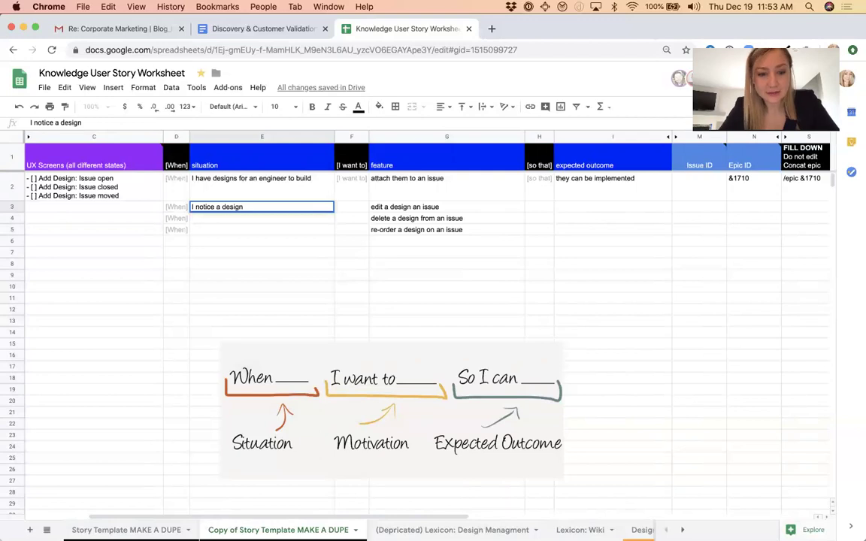
{"action": "type", "text": "need"}
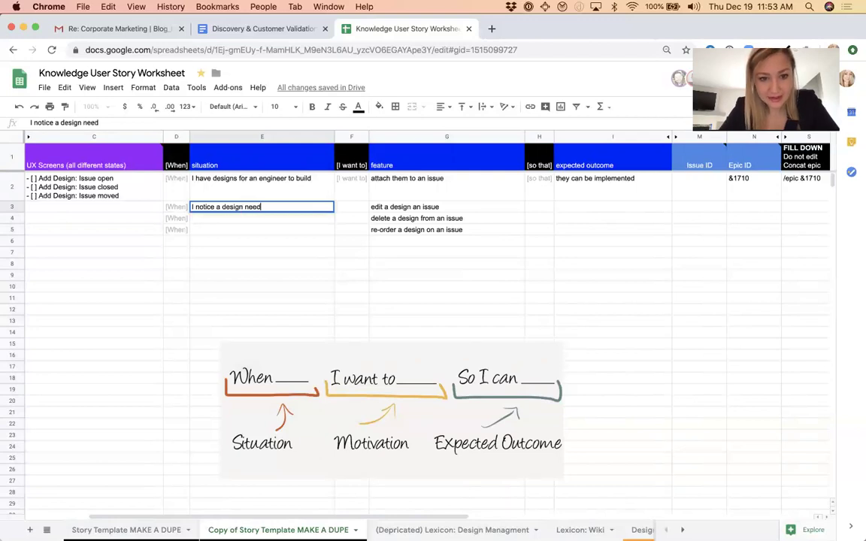
{"action": "key", "text": "BackSpace"}
{"action": "key", "text": "BackSpace"}
{"action": "key", "text": "BackSpace"}
{"action": "key", "text": "BackSpace"}
{"action": "type", "text": "is "}
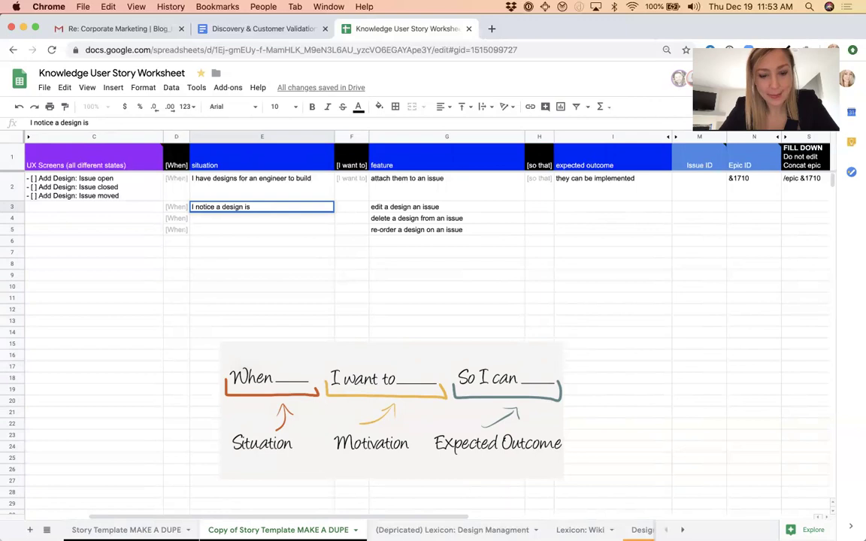
{"action": "type", "text": "wrong"}
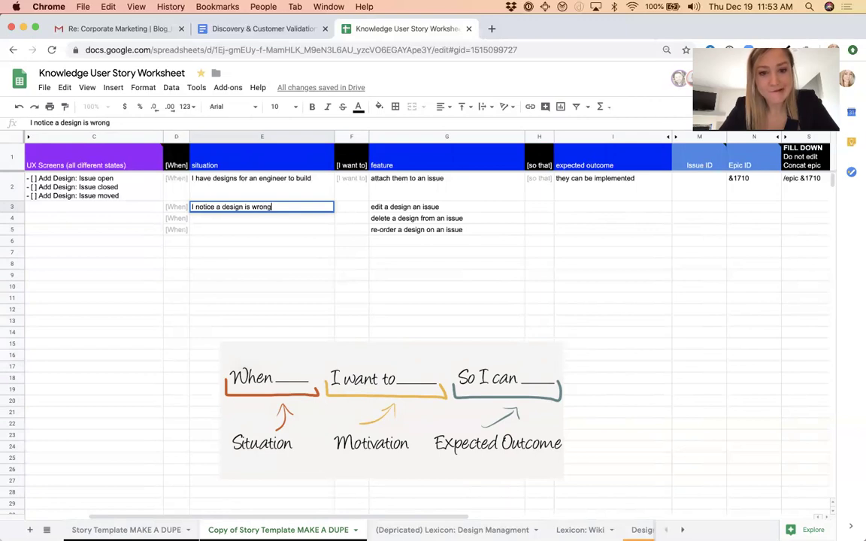
{"action": "key", "text": "Tab"}
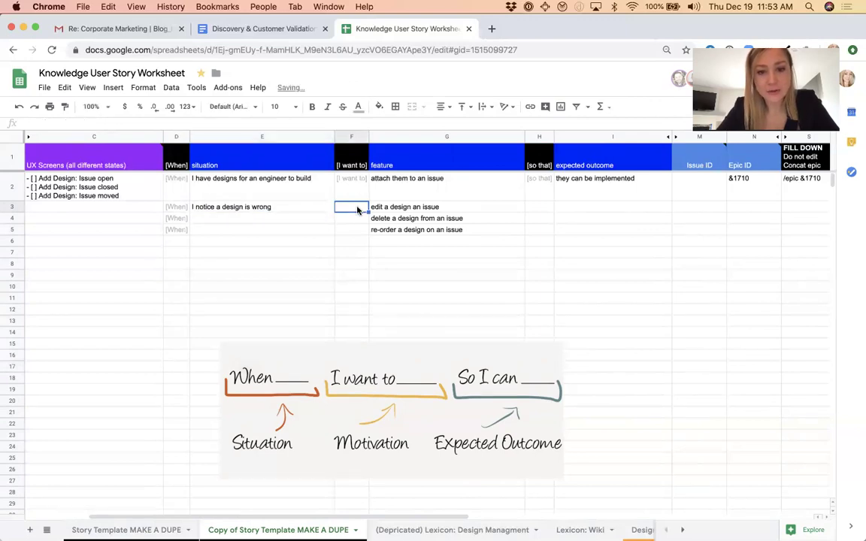
Copy the "[I want to]" text from F2 into F3
{"action": "left_click", "coordinate": [354, 195]}
{"action": "key", "text": "ctrl+c"}
{"action": "left_click", "coordinate": [351, 208]}
{"action": "key", "text": "ctrl+v"}
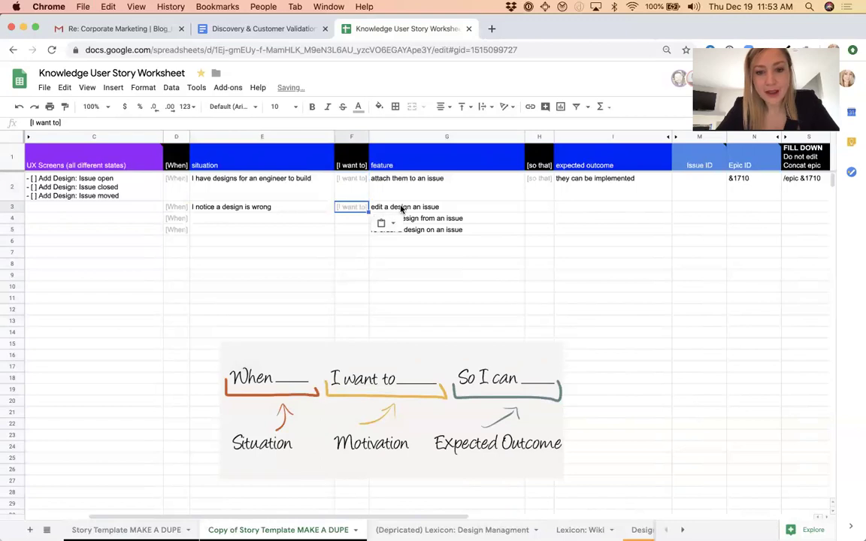
Reword the feature in G3 to "edit the design an issue"
{"action": "double_click", "coordinate": [390, 208]}
{"action": "left_click", "coordinate": [390, 207]}
{"action": "key", "text": "BackSpace"}
{"action": "type", "text": "the"}
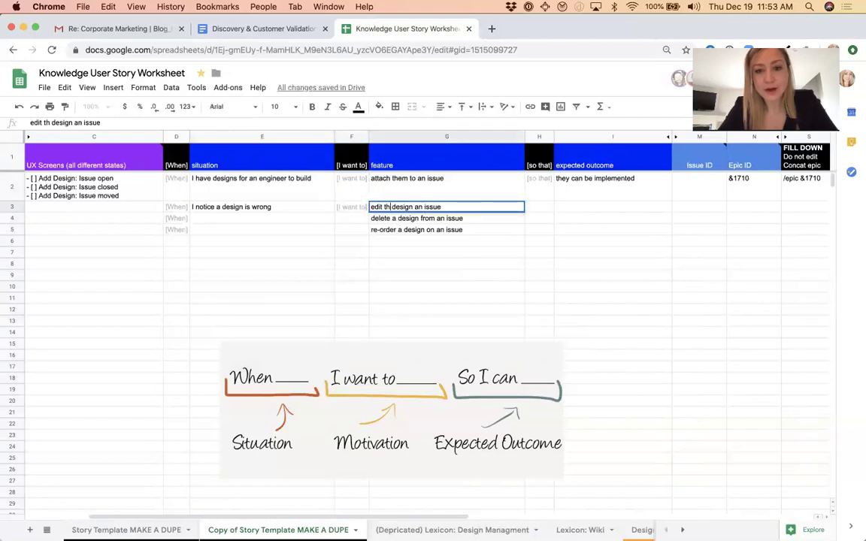
Copy the "[so that]" text from H2 into H3
{"action": "left_click", "coordinate": [535, 191]}
{"action": "key", "text": "ctrl+c"}
{"action": "left_click", "coordinate": [536, 209]}
{"action": "key", "text": "ctrl+v"}
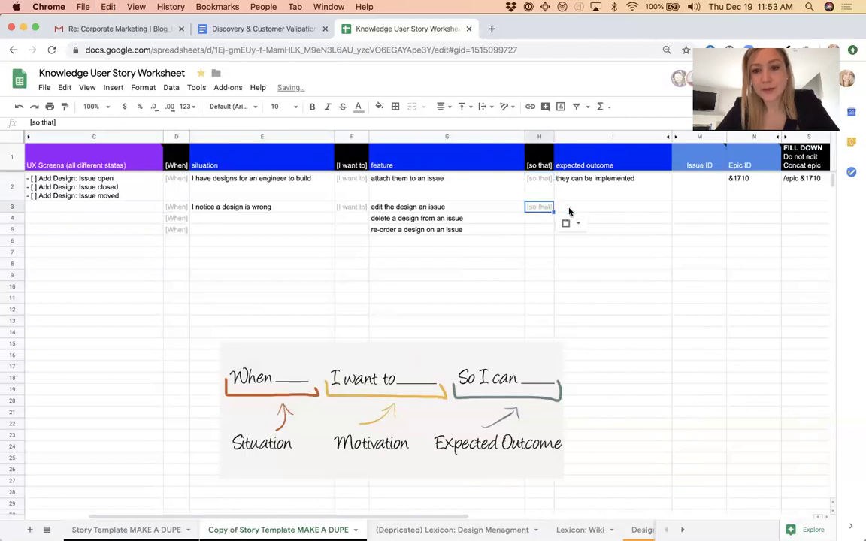
Enter "I can upload the correct one" in the expected outcome column at cell I3
{"action": "left_click", "coordinate": [567, 211]}
{"action": "type", "text": "I can upl"}
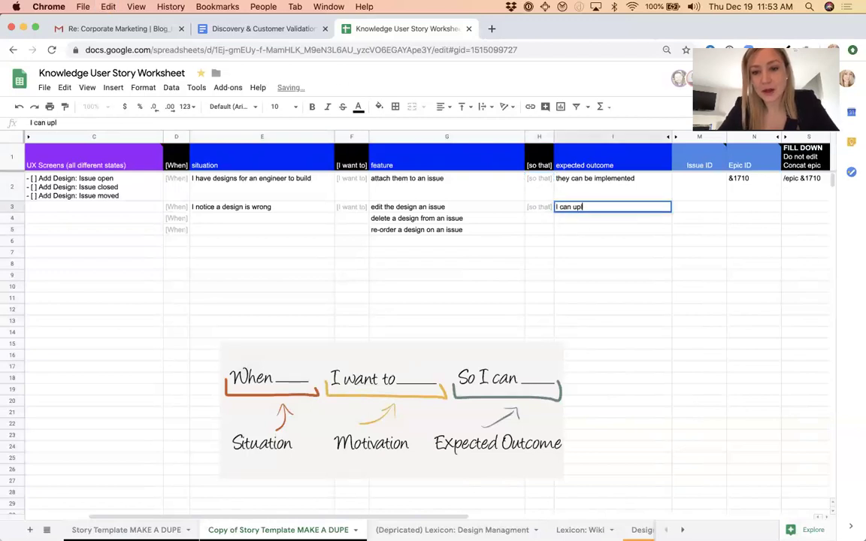
{"action": "type", "text": "oad the correct"}
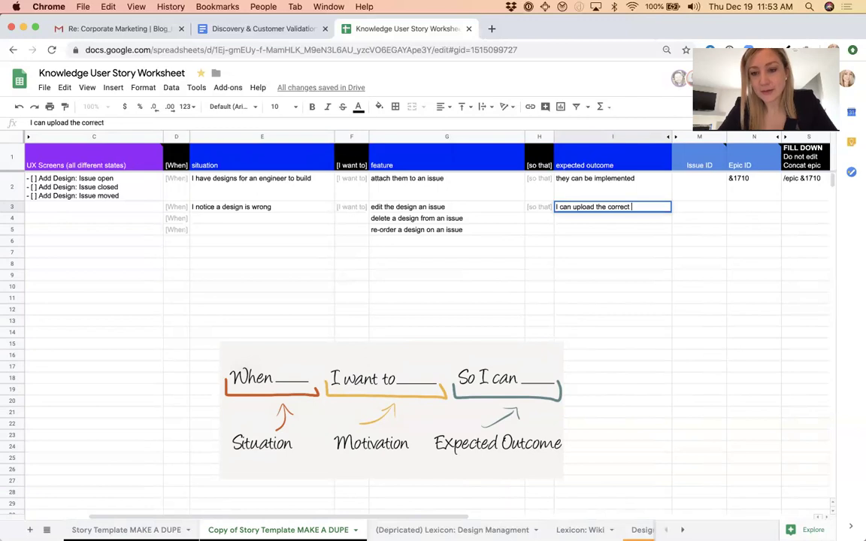
{"action": "type", "text": " one"}
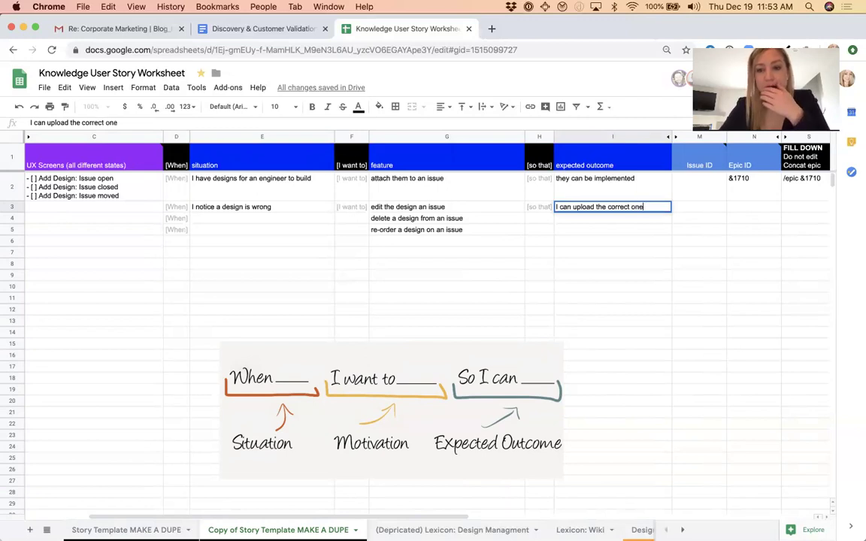
{"action": "key", "text": "Return"}
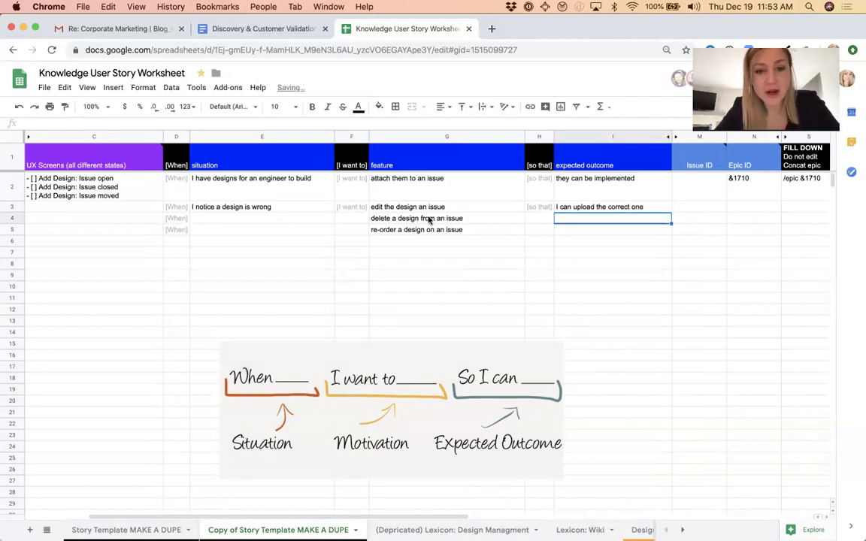
Review the drafted situation, feature and expected outcome entries in rows 2 to 5
{"action": "left_click", "coordinate": [435, 191]}
{"action": "left_click_drag", "start_coordinate": [435, 191], "coordinate": [427, 307]}
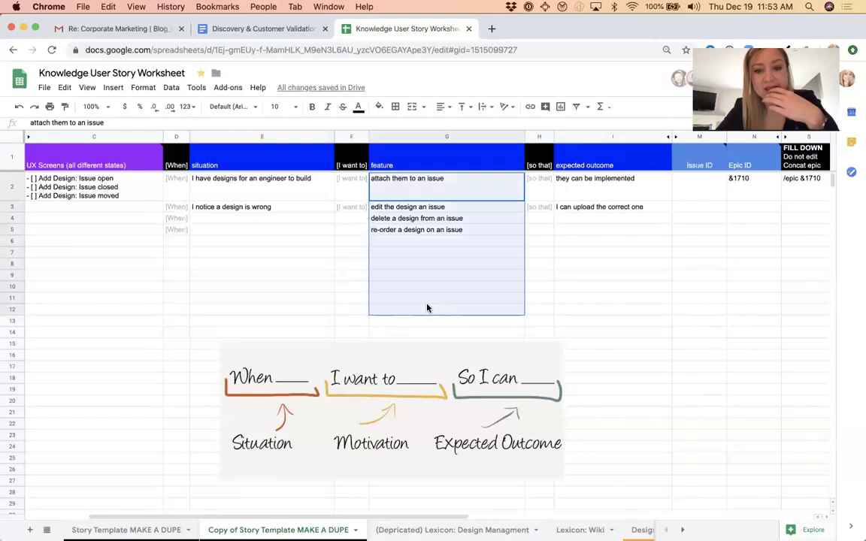
{"action": "left_click", "coordinate": [427, 241]}
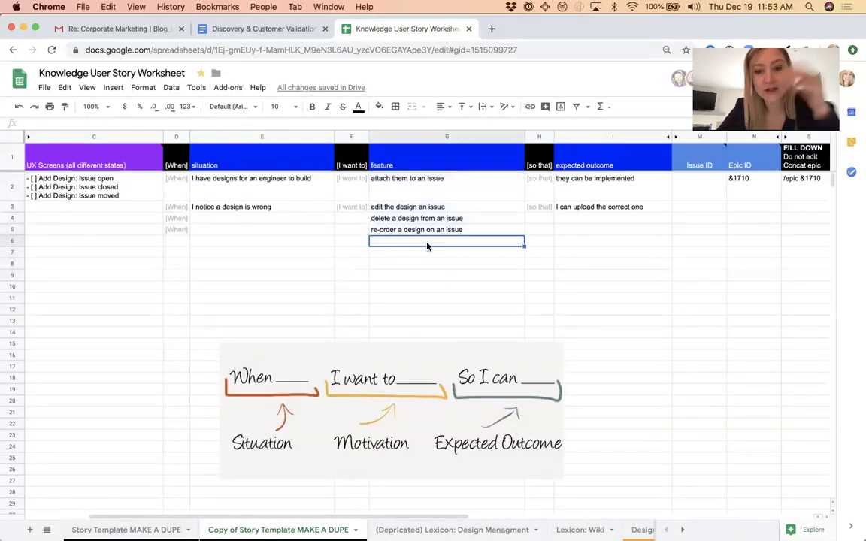
{"action": "left_click", "coordinate": [251, 209]}
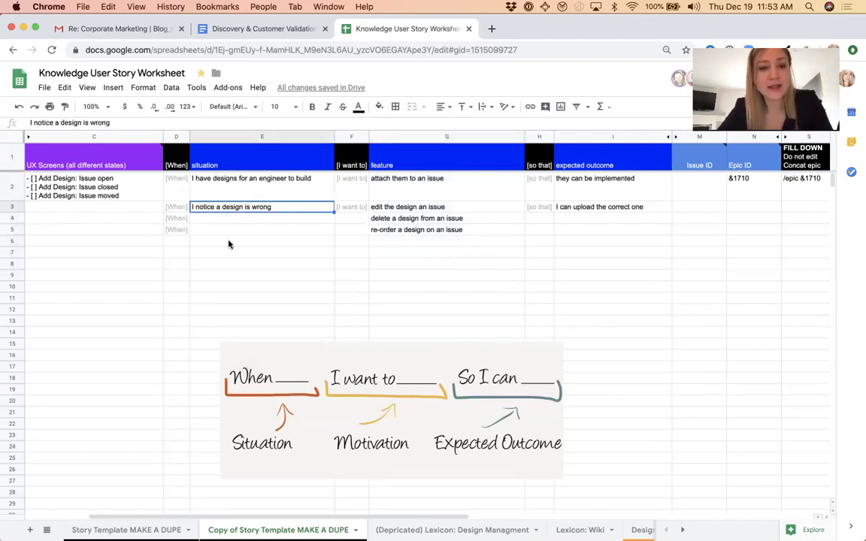
{"action": "left_click", "coordinate": [593, 235]}
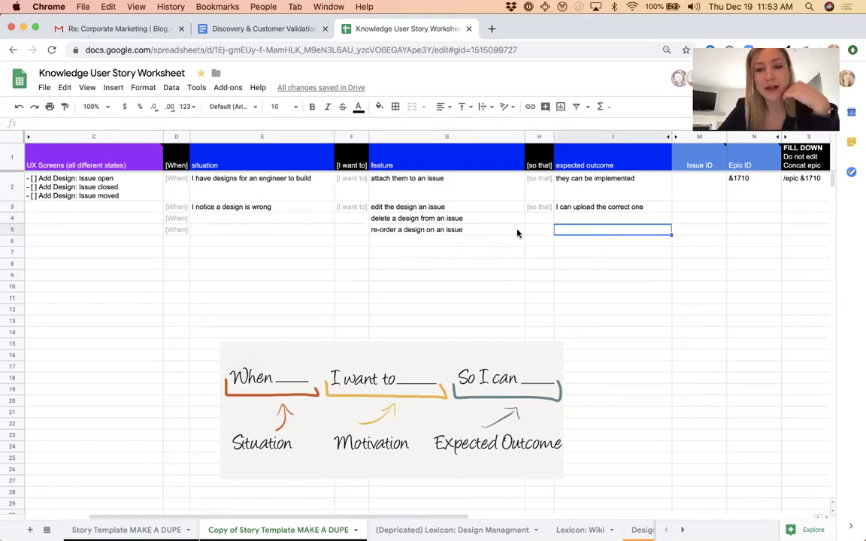
{"action": "left_click", "coordinate": [421, 218]}
{"action": "left_click_drag", "start_coordinate": [601, 184], "coordinate": [615, 218]}
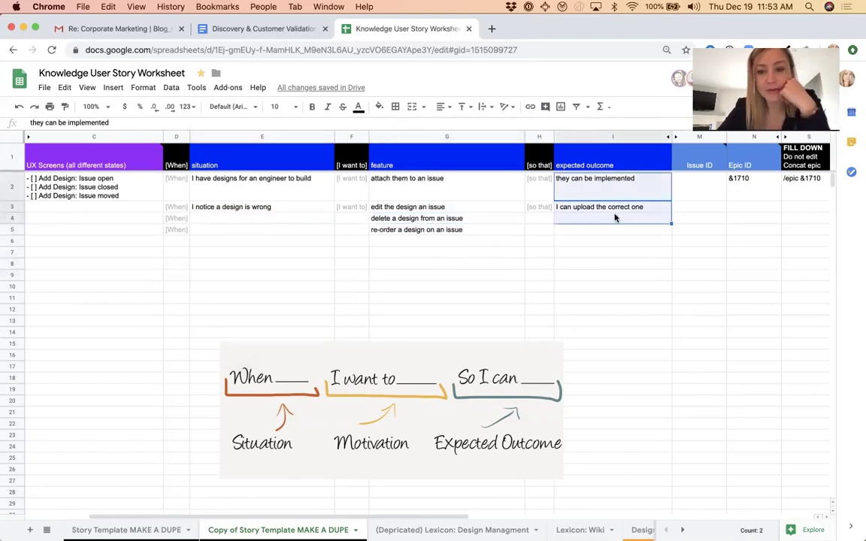
{"action": "left_click", "coordinate": [601, 231]}
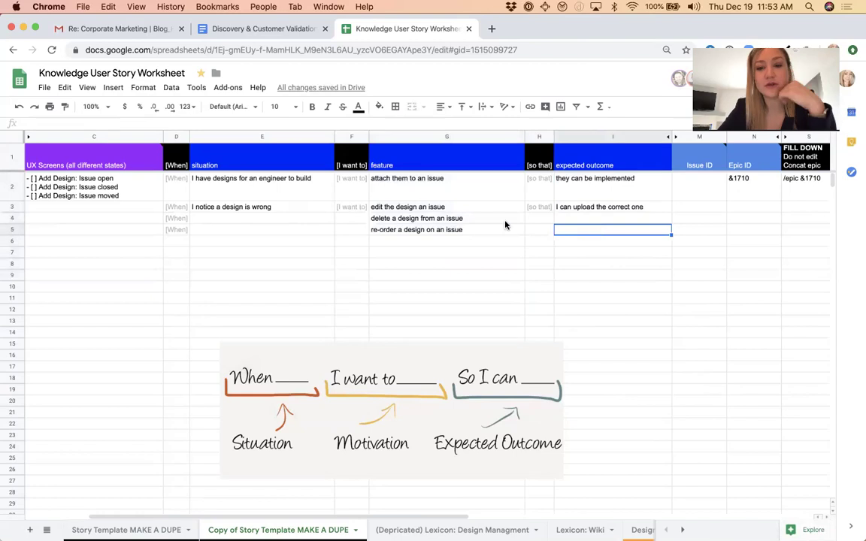
{"action": "left_click_drag", "start_coordinate": [425, 185], "coordinate": [433, 248]}
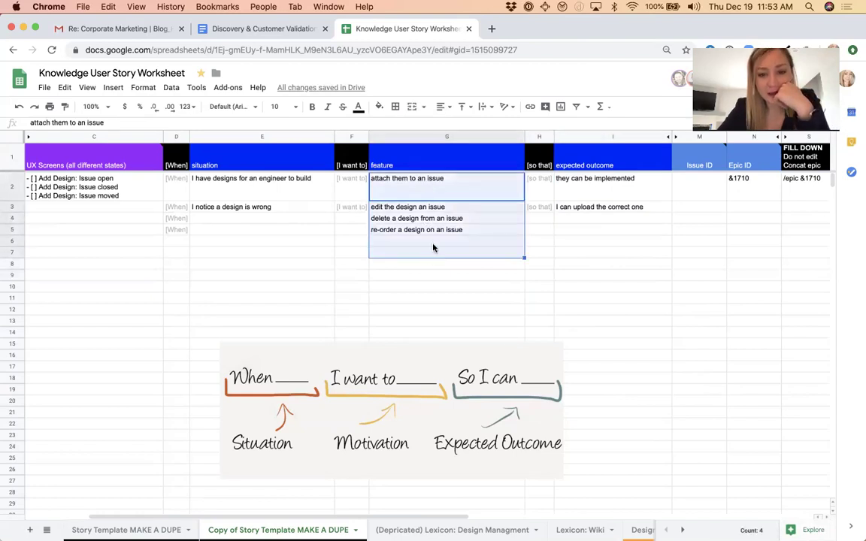
{"action": "left_click", "coordinate": [435, 233]}
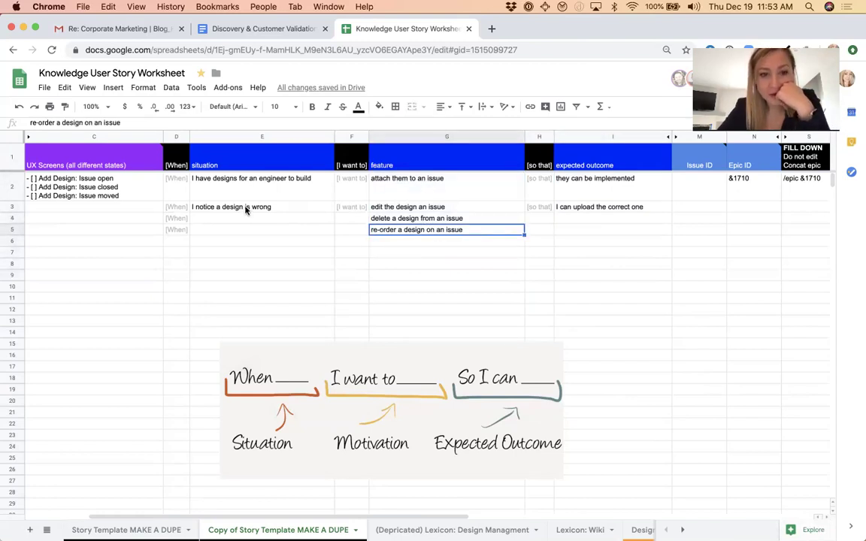
{"action": "left_click_drag", "start_coordinate": [179, 220], "coordinate": [592, 234]}
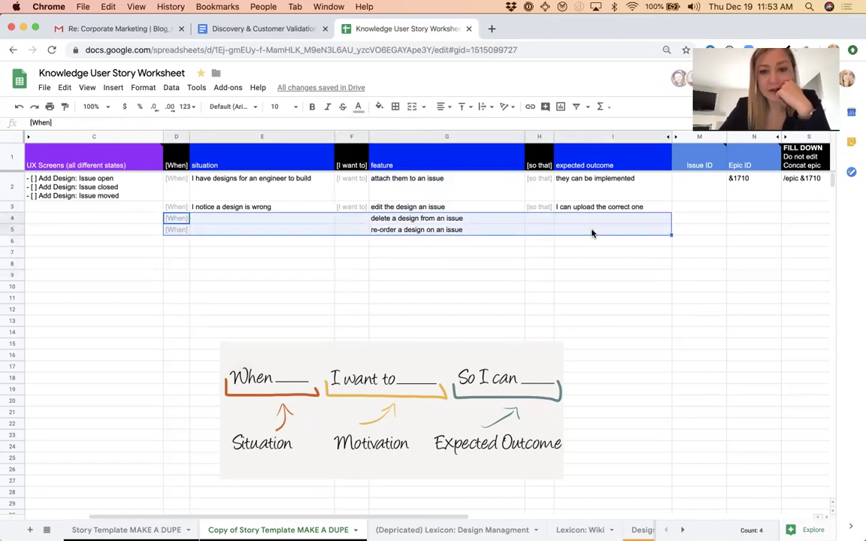
{"action": "left_click", "coordinate": [511, 231]}
Fill the situation "I notice a design is wrong" and the "[I want to]" text from row 3 down through row 5
{"action": "left_click", "coordinate": [326, 210]}
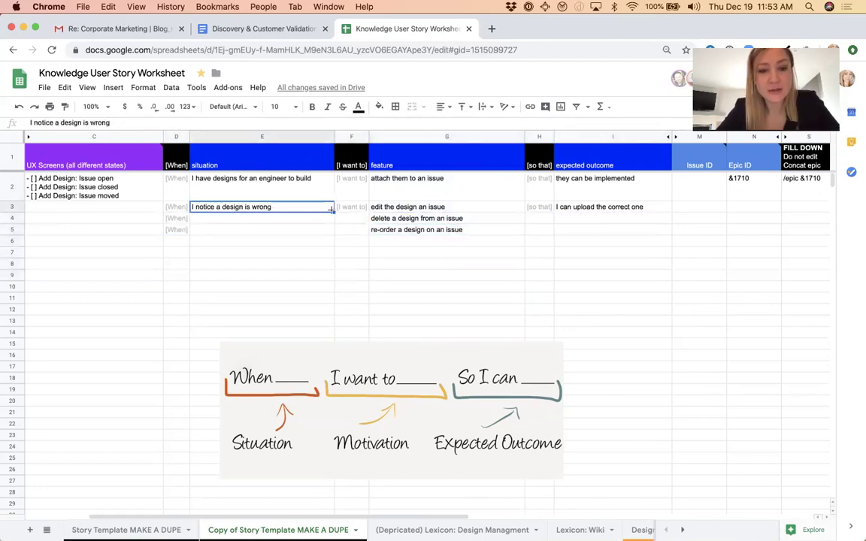
{"action": "left_click_drag", "start_coordinate": [332, 212], "coordinate": [366, 230]}
{"action": "left_click", "coordinate": [351, 208]}
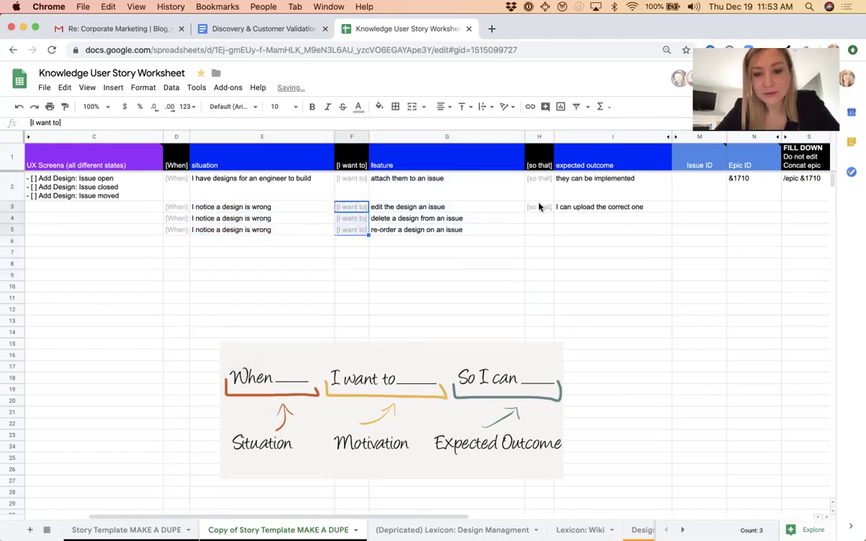
Fill the "[so that]" text from H3 down through H5
{"action": "left_click", "coordinate": [550, 209]}
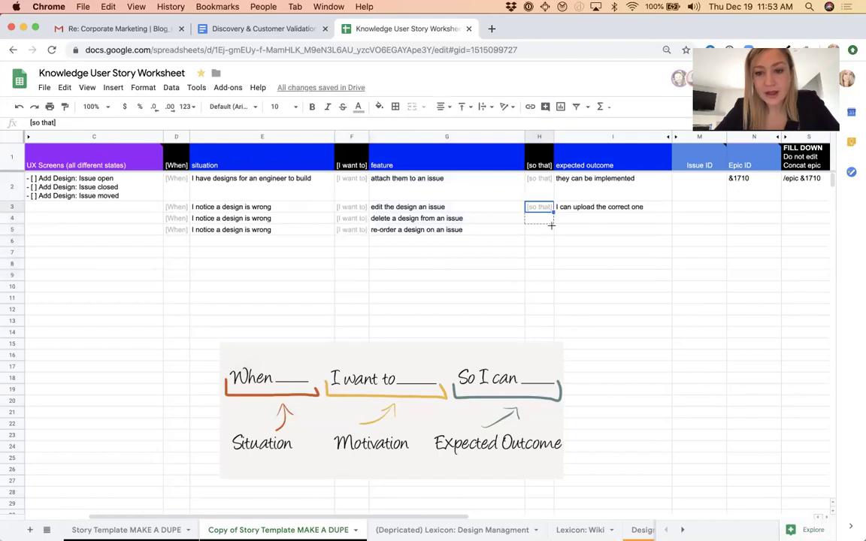
{"action": "left_click_drag", "start_coordinate": [553, 212], "coordinate": [552, 232]}
{"action": "left_click", "coordinate": [503, 243]}
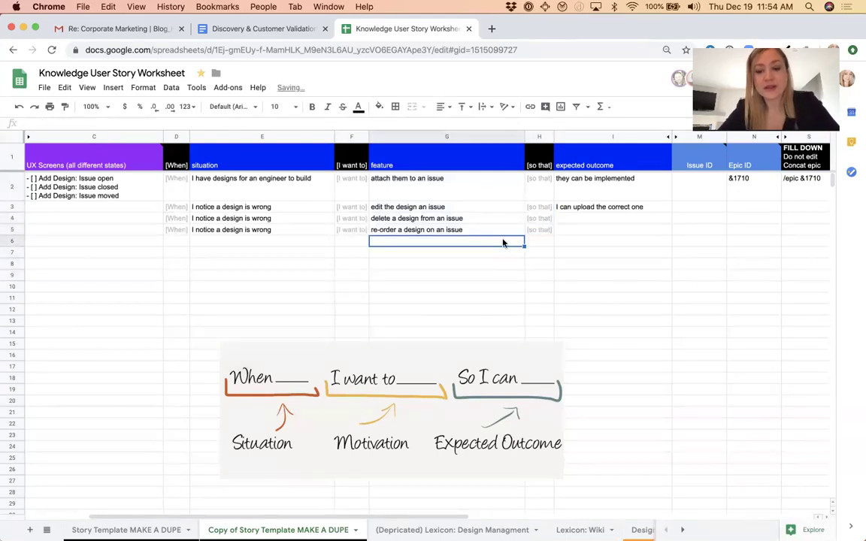
{"action": "left_click", "coordinate": [464, 265]}
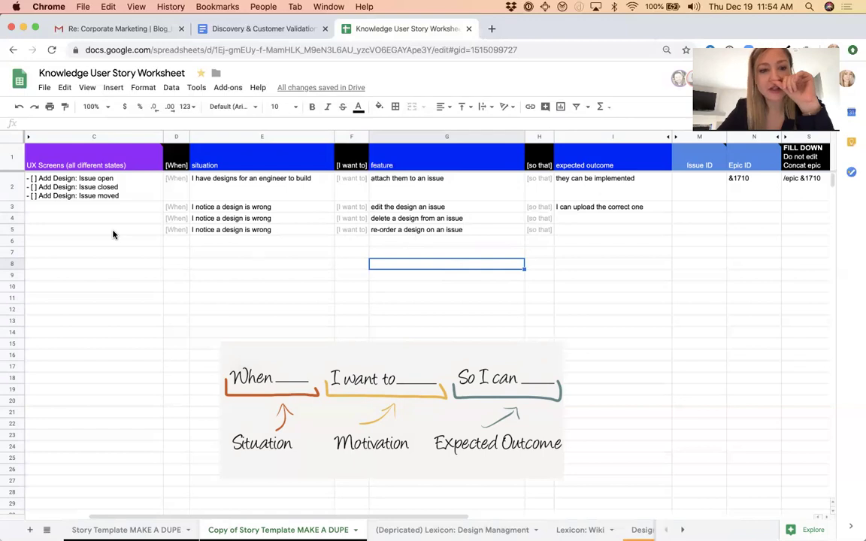
Move the "re-order a design on an issue" row from row 5 up to directly below row 2
{"action": "left_click", "coordinate": [11, 231]}
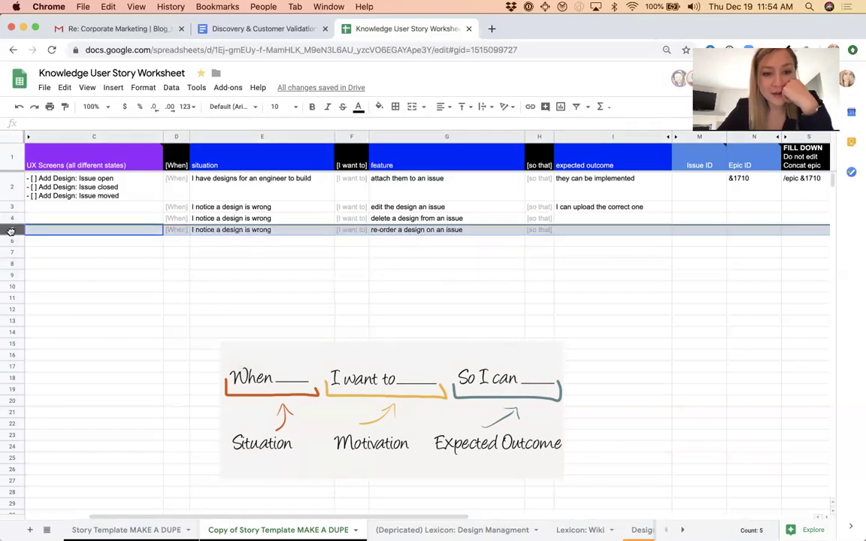
{"action": "left_click_drag", "start_coordinate": [11, 231], "coordinate": [8, 192]}
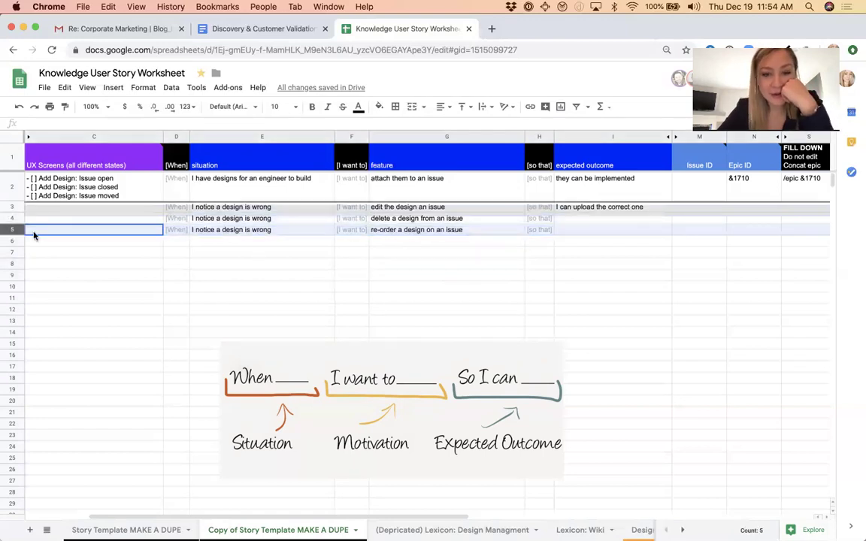
{"action": "left_click", "coordinate": [399, 241]}
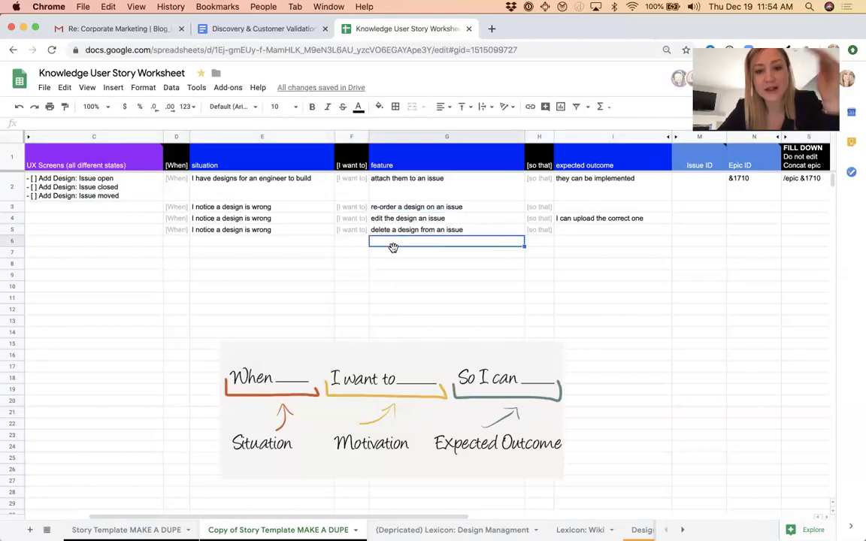
Copy the expected outcome "I can upload the correct one" from I4 into I3 and I5
{"action": "left_click", "coordinate": [626, 222]}
{"action": "key", "text": "super+c"}
{"action": "left_click", "coordinate": [635, 195]}
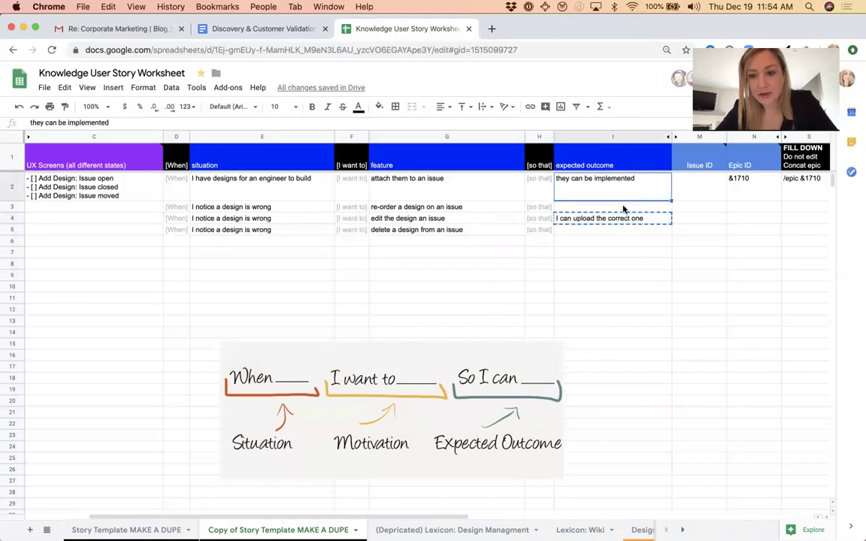
{"action": "left_click", "coordinate": [623, 210]}
{"action": "key", "text": "super+v"}
{"action": "left_click", "coordinate": [618, 229]}
{"action": "key", "text": "super+v"}
{"action": "left_click", "coordinate": [618, 242]}
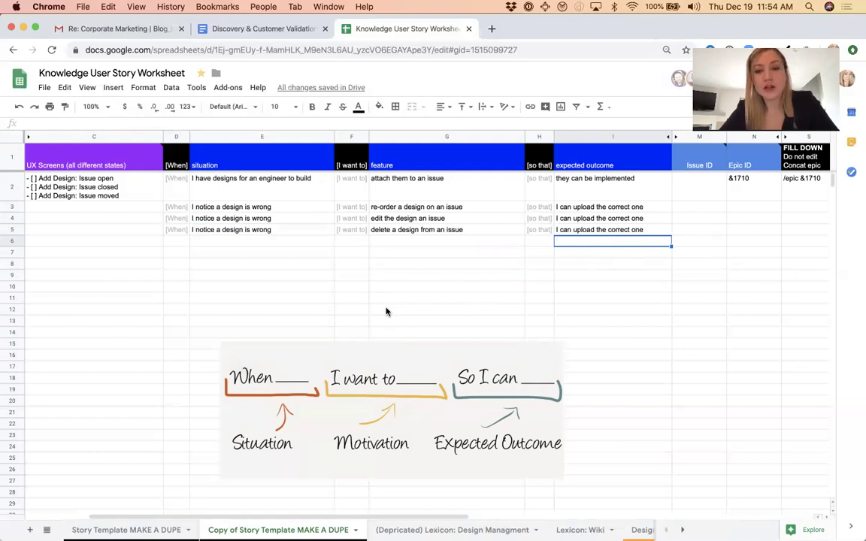
Copy the Add Design checklist from C2 into C3 of the UX Screens column and open the copy for editing
{"action": "scroll", "coordinate": [387, 311], "scroll_direction": "left", "scroll_amount": 4}
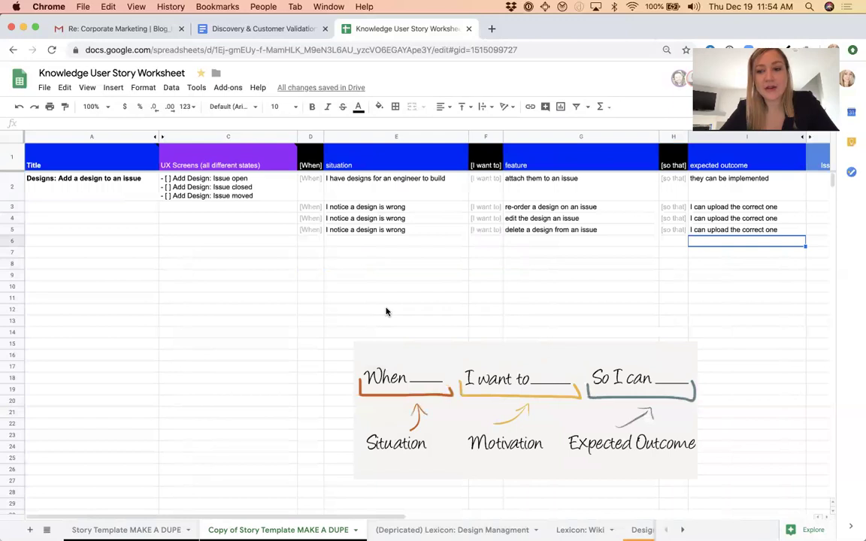
{"action": "left_click", "coordinate": [197, 210]}
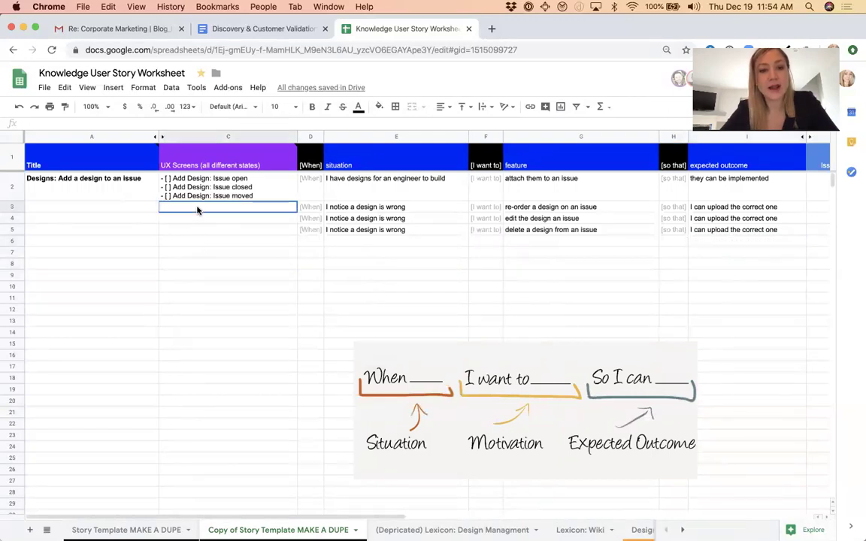
{"action": "left_click", "coordinate": [222, 194]}
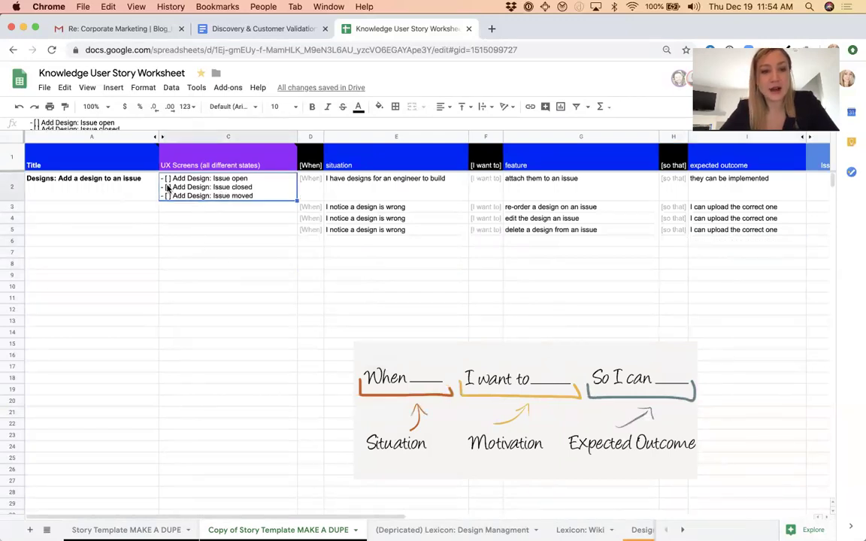
{"action": "left_click", "coordinate": [200, 210]}
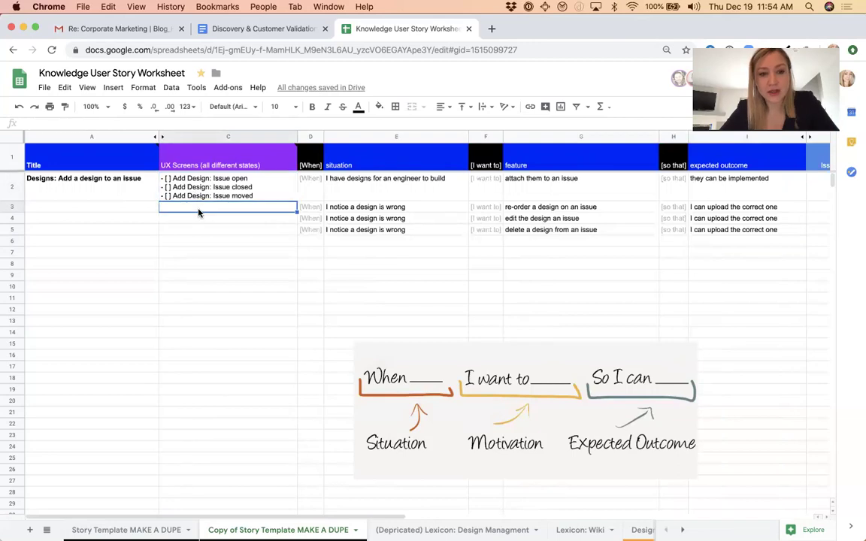
{"action": "left_click", "coordinate": [508, 208]}
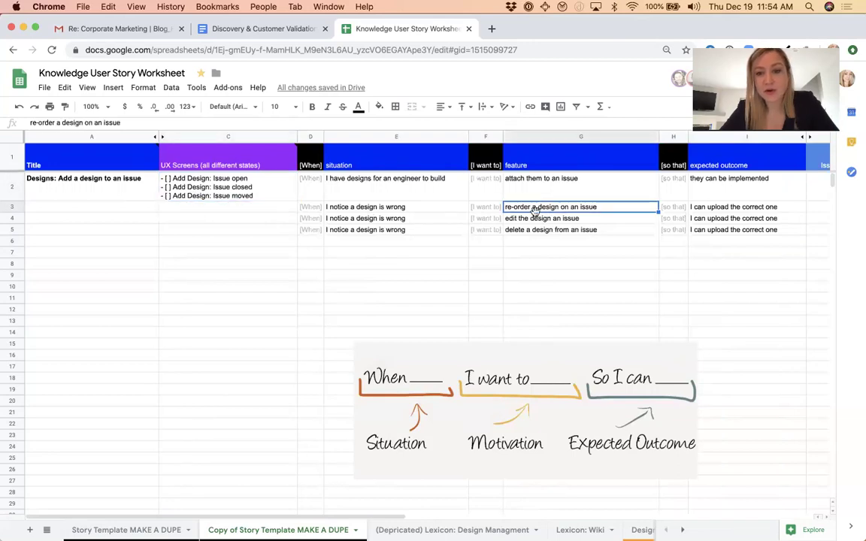
{"action": "double_click", "coordinate": [227, 209]}
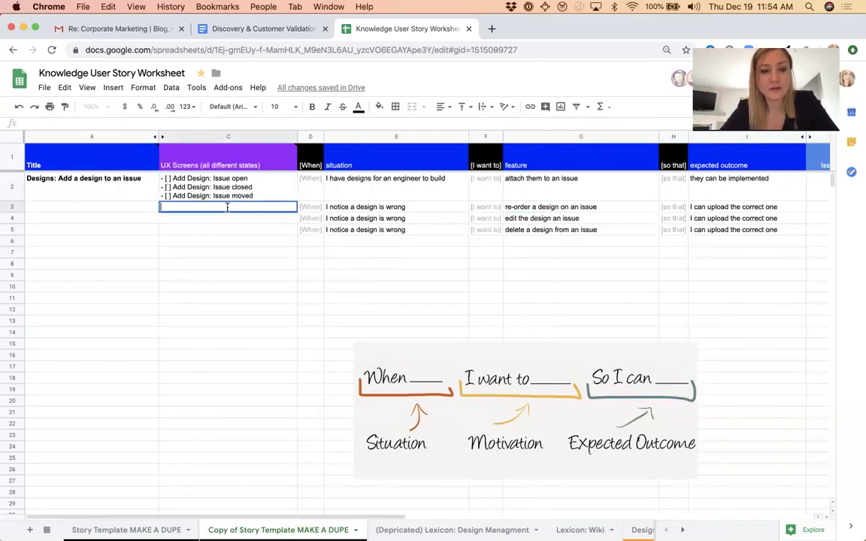
{"action": "left_click", "coordinate": [222, 194]}
{"action": "key", "text": "ctrl+c"}
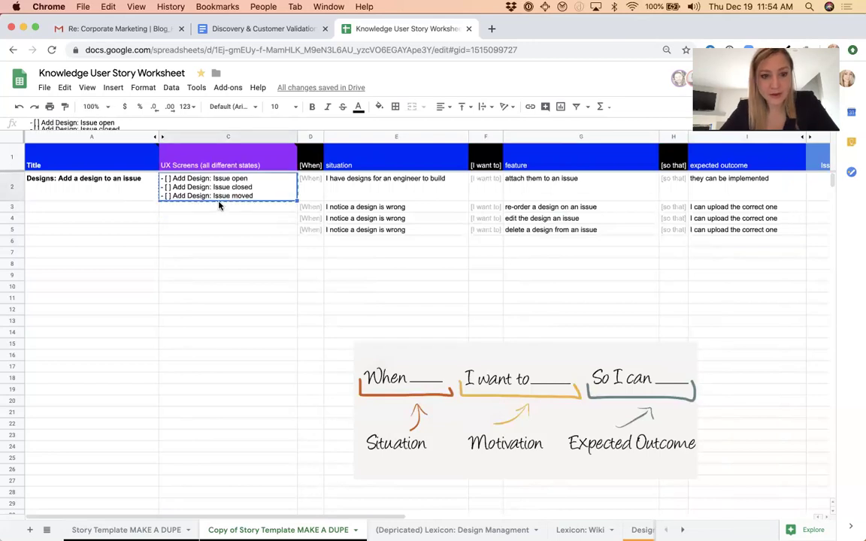
{"action": "left_click", "coordinate": [219, 207]}
{"action": "key", "text": "ctrl+v"}
{"action": "key", "text": "Return"}
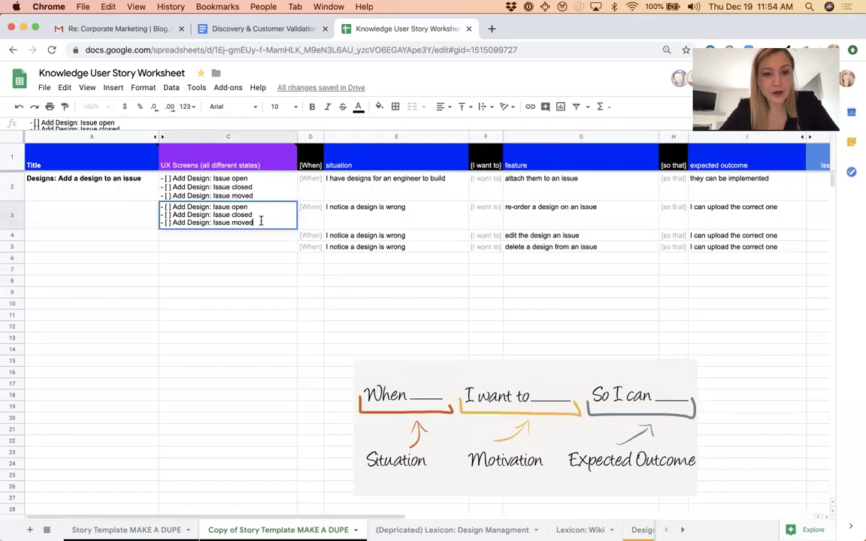
Replace the checklist in C3 with the single item "- [ ] View Design: Reorder button"
{"action": "left_click", "coordinate": [189, 210], "text": "shift"}
{"action": "left_click", "coordinate": [174, 207], "text": "shift"}
{"action": "key", "text": "BackSpace"}
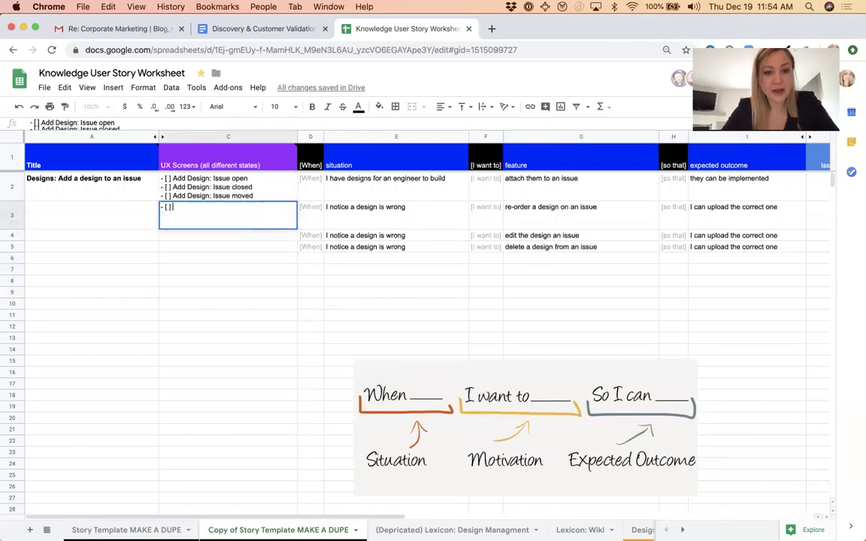
{"action": "type", "text": "View Design"}
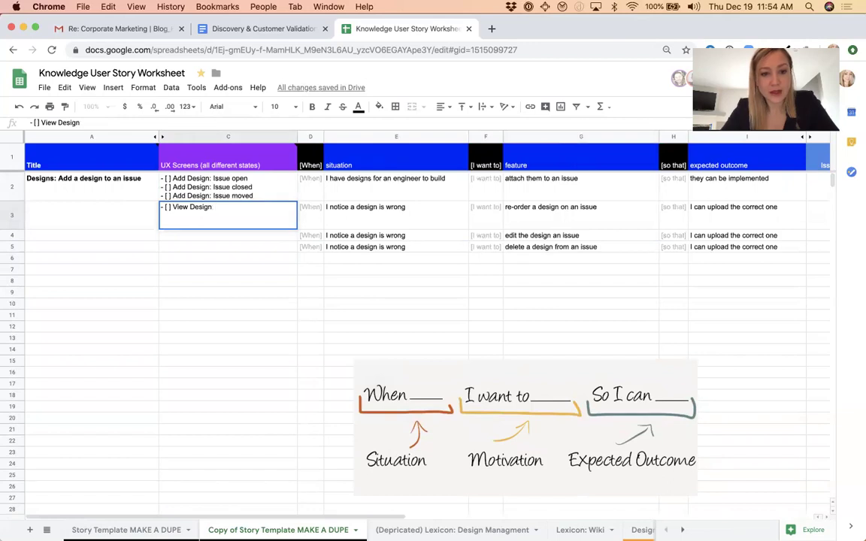
{"action": "type", "text": ": Reorder"}
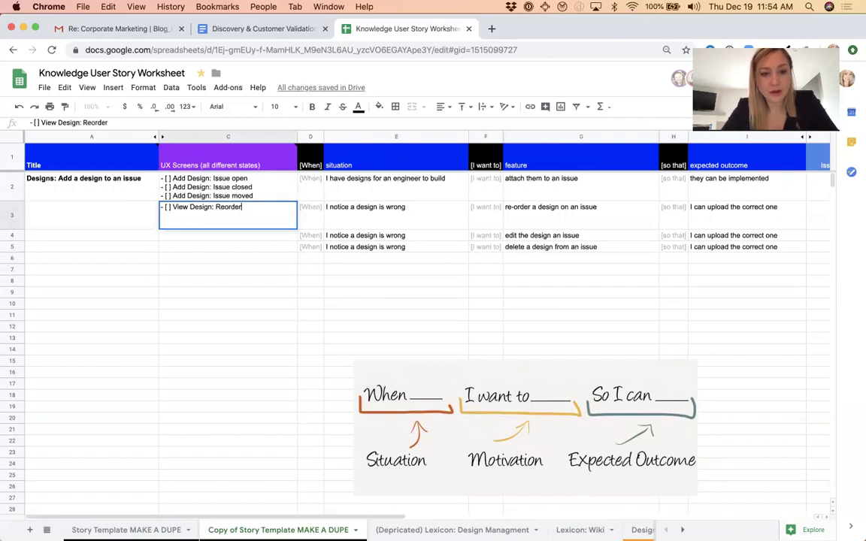
{"action": "type", "text": " button"}
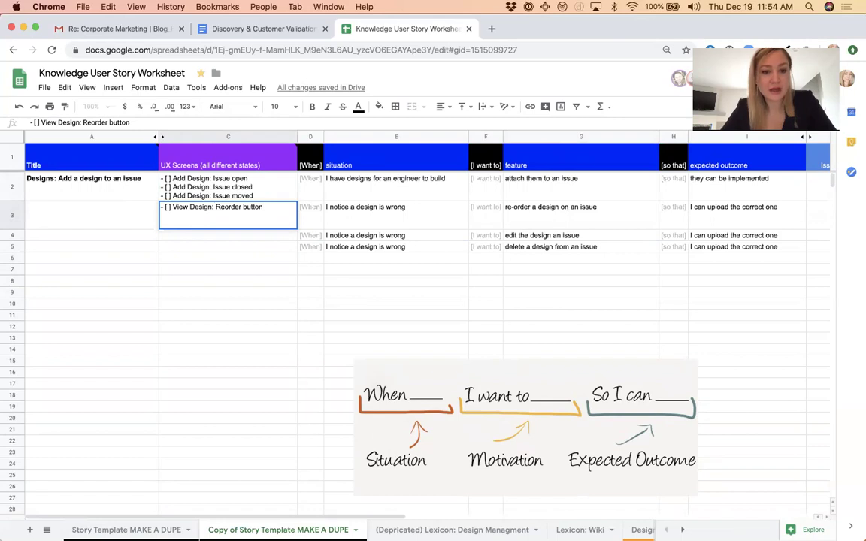
{"action": "key", "text": "Return"}
{"action": "left_click", "coordinate": [229, 210]}
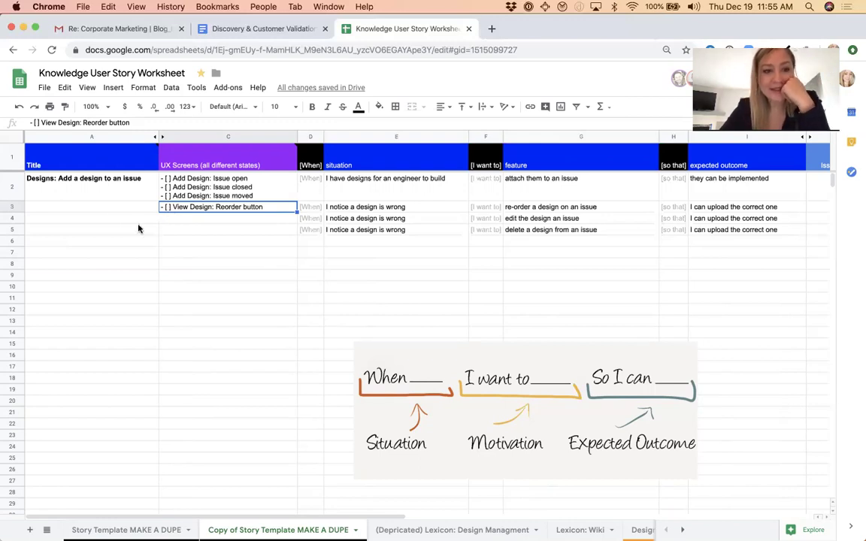
Enter the title "Designs: Re-order designs" in cell A3
{"action": "left_click", "coordinate": [67, 194]}
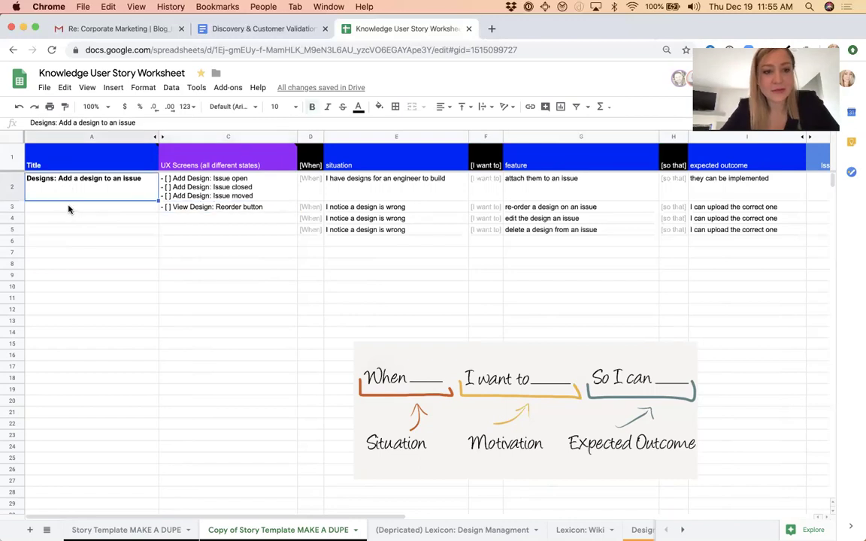
{"action": "left_click", "coordinate": [69, 209]}
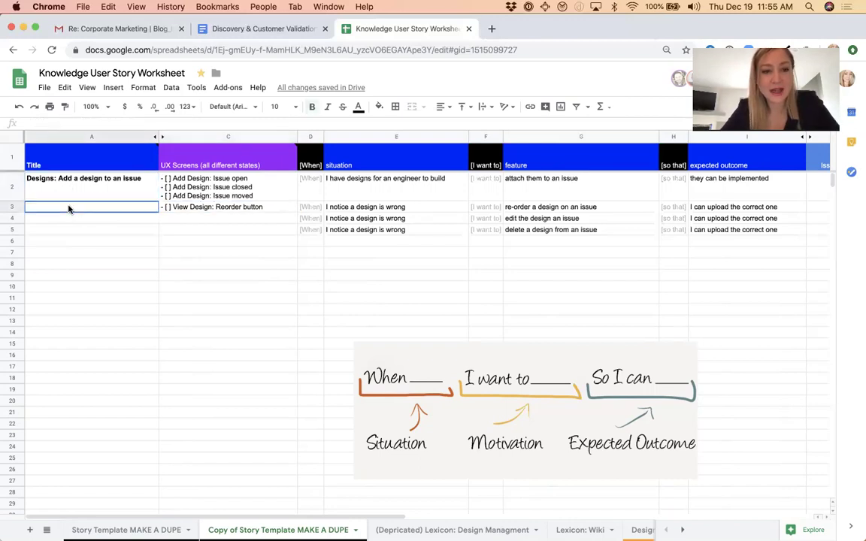
{"action": "mouse_move", "coordinate": [71, 165]}
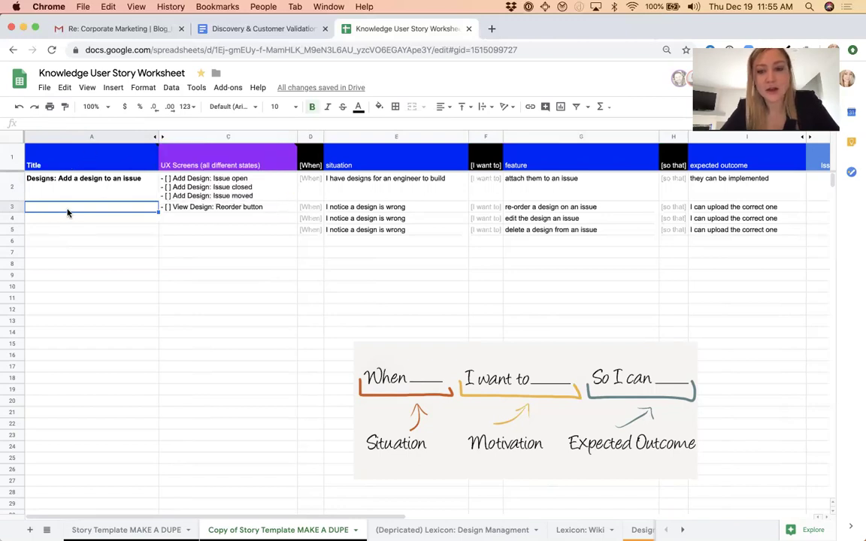
{"action": "type", "text": "Designs"}
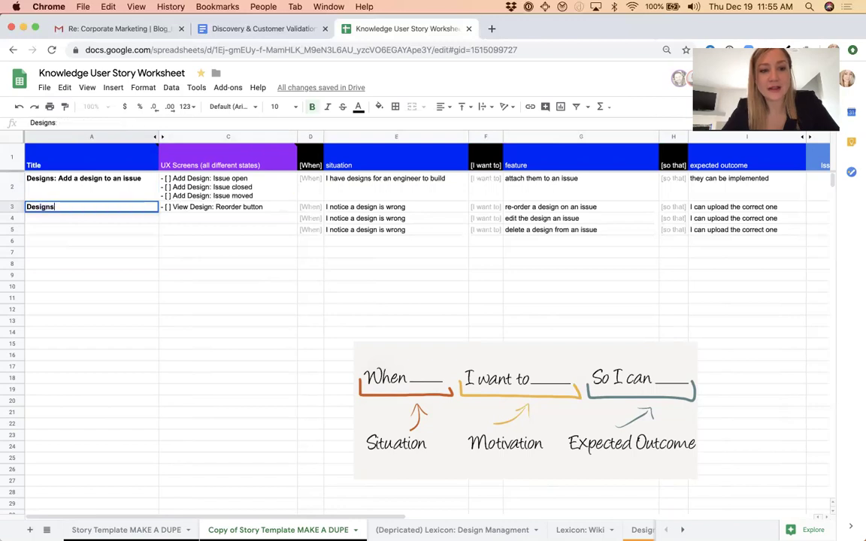
{"action": "type", "text": ": "}
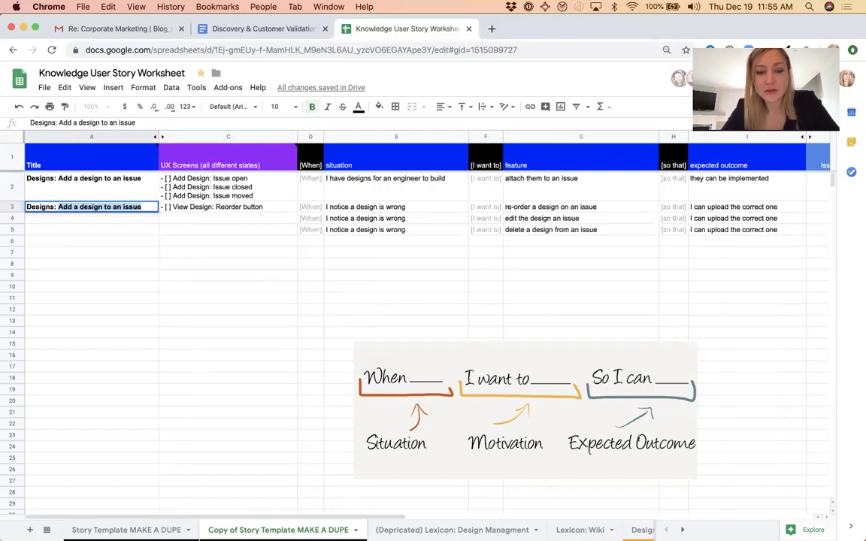
{"action": "type", "text": "Re-roder"}
{"action": "key", "text": "BackSpace"}
{"action": "key", "text": "BackSpace"}
{"action": "key", "text": "BackSpace"}
{"action": "key", "text": "BackSpace"}
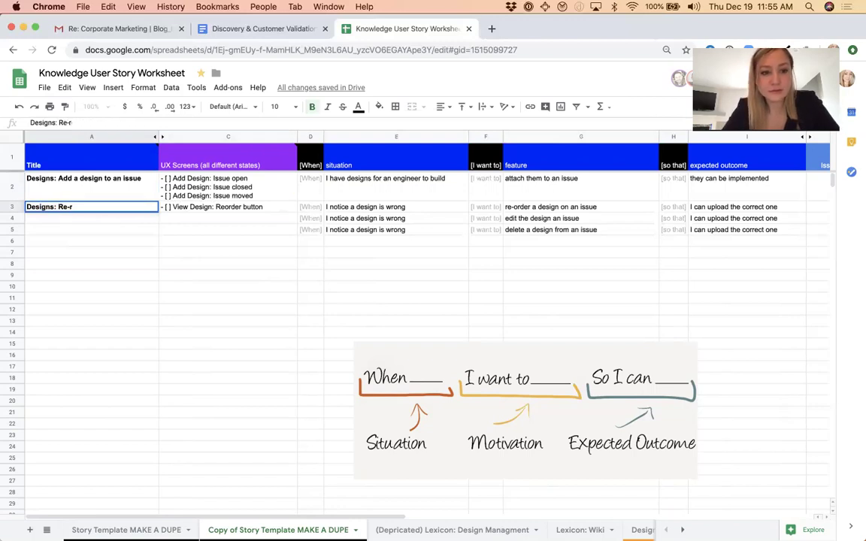
{"action": "key", "text": "BackSpace"}
{"action": "type", "text": "order desgi"}
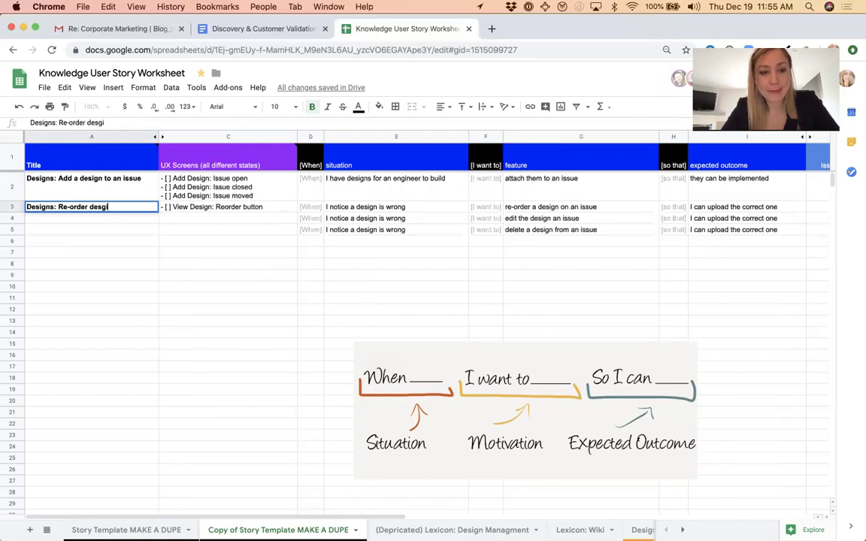
{"action": "key", "text": "BackSpace"}
{"action": "key", "text": "BackSpace"}
{"action": "type", "text": "in"}
{"action": "key", "text": "BackSpace"}
{"action": "type", "text": "gns"}
{"action": "key", "text": "Return"}
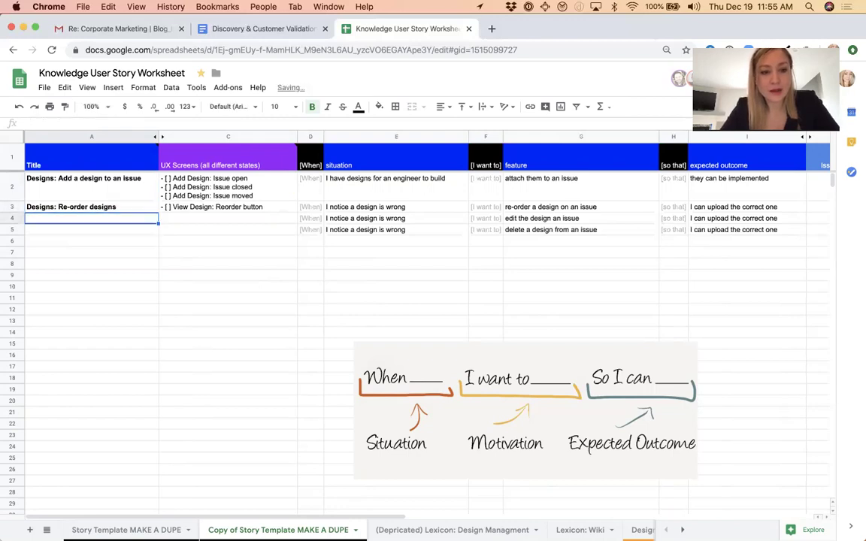
Enter the title "Designs: Edit the design" in cell A4
{"action": "type", "text": "Designs:"}
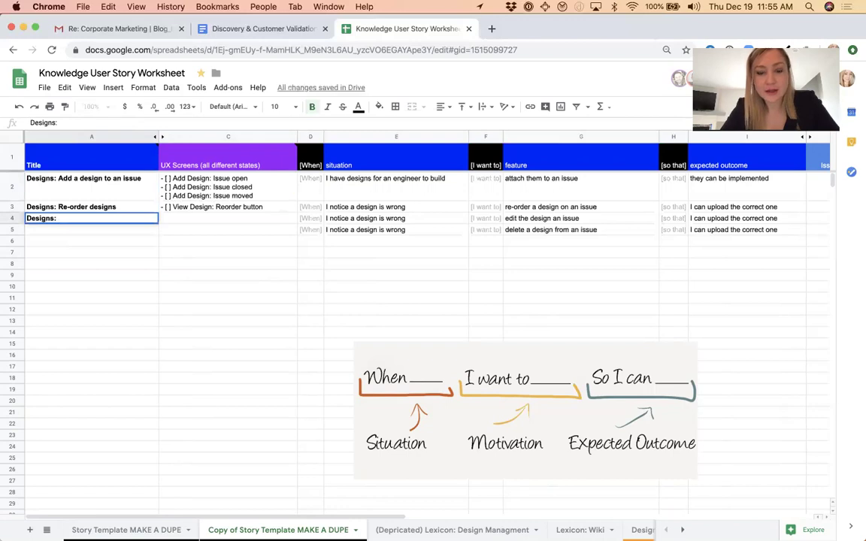
{"action": "type", "text": " Edit the desi"}
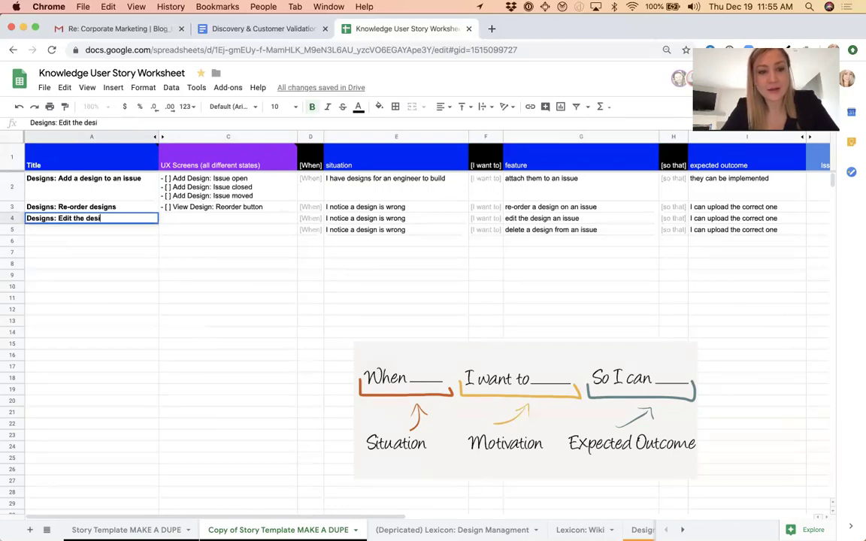
{"action": "type", "text": "ng"}
{"action": "key", "text": "Return"}
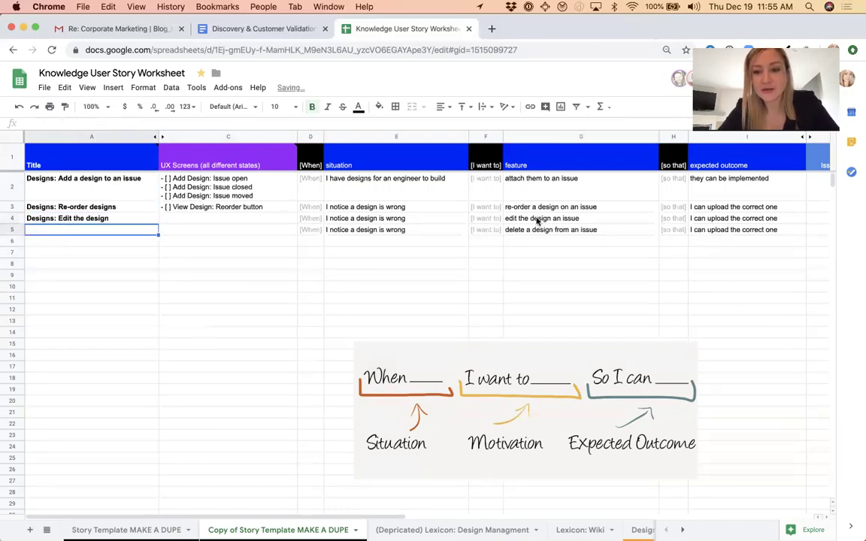
Enter the title "Designs: Delete the design" in cell A5, correcting the spelling of "Delete"
{"action": "left_click_drag", "start_coordinate": [116, 205], "coordinate": [125, 231]}
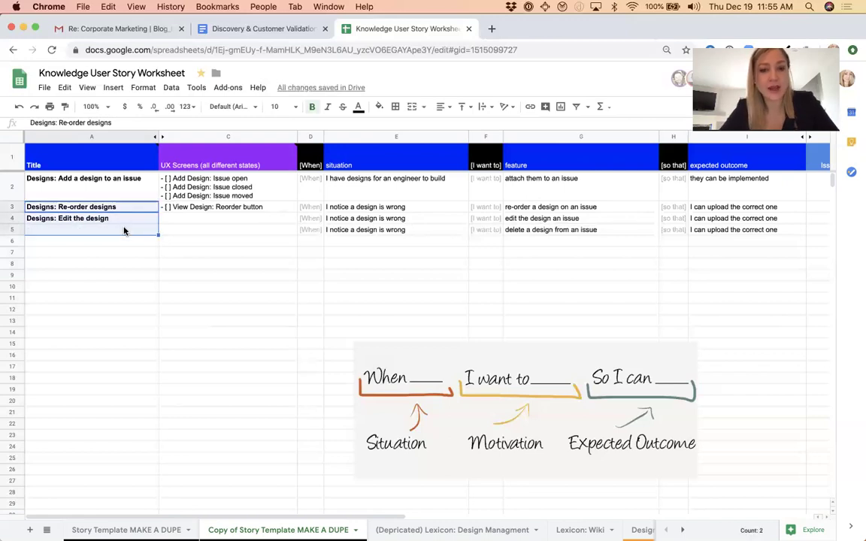
{"action": "left_click", "coordinate": [125, 231]}
{"action": "type", "text": "Designs:"}
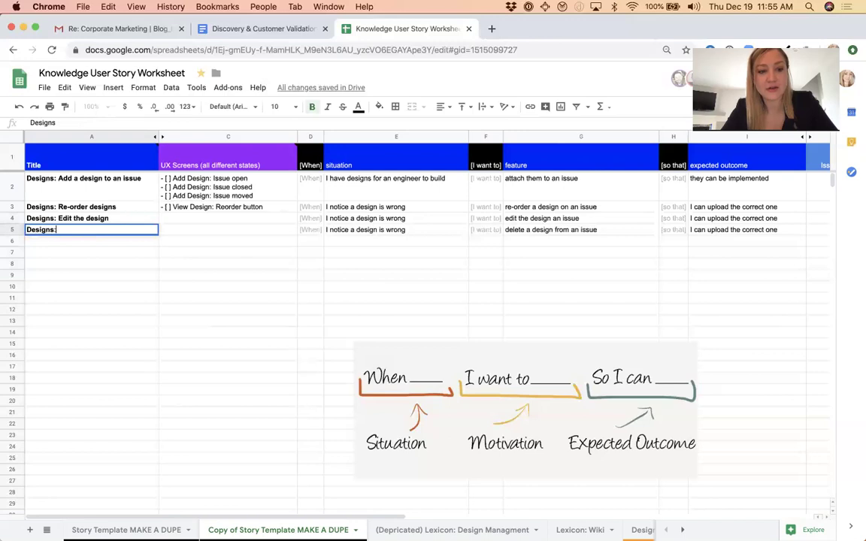
{"action": "type", "text": " Delte the design"}
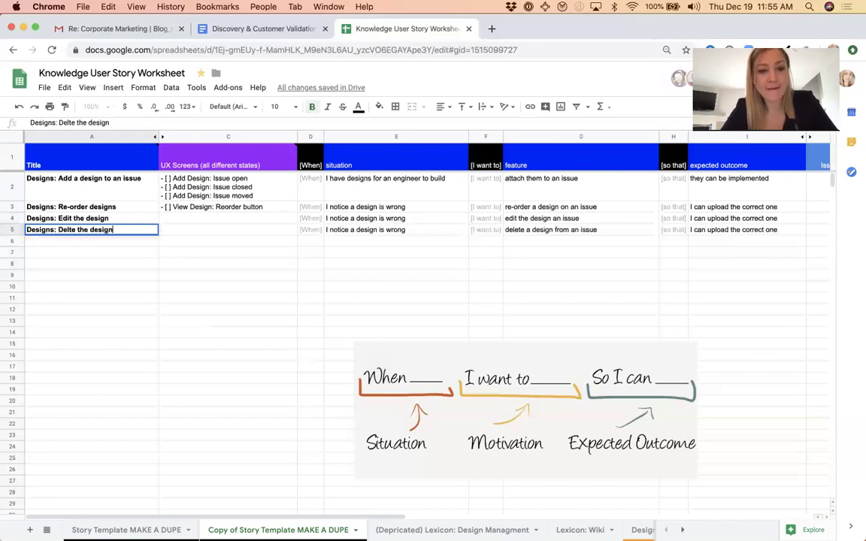
{"action": "key", "text": "Return"}
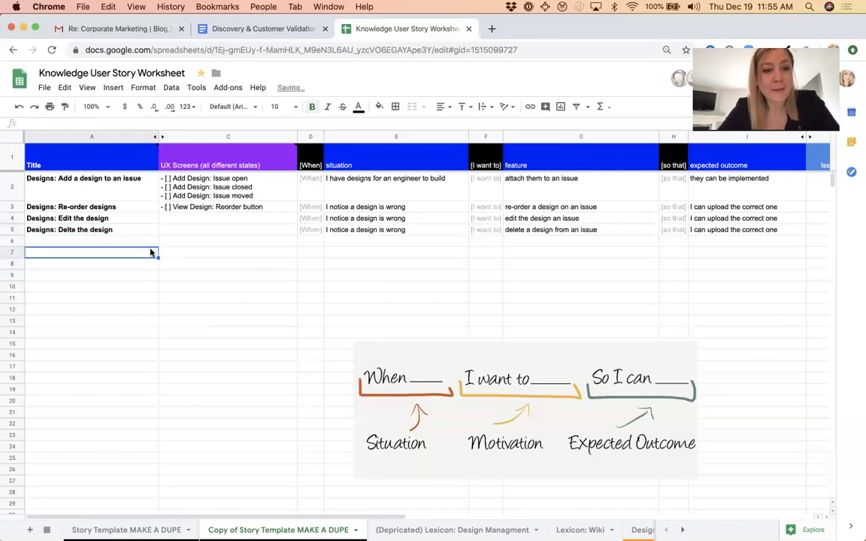
{"action": "left_click", "coordinate": [79, 229]}
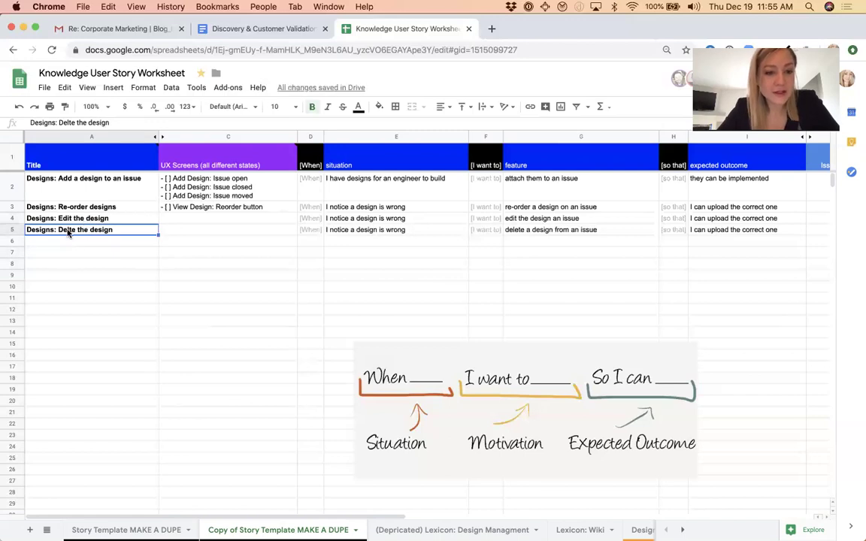
{"action": "double_click", "coordinate": [68, 229]}
{"action": "type", "text": "e"}
{"action": "key", "text": "Return"}
{"action": "left_click", "coordinate": [69, 252], "text": "shift"}
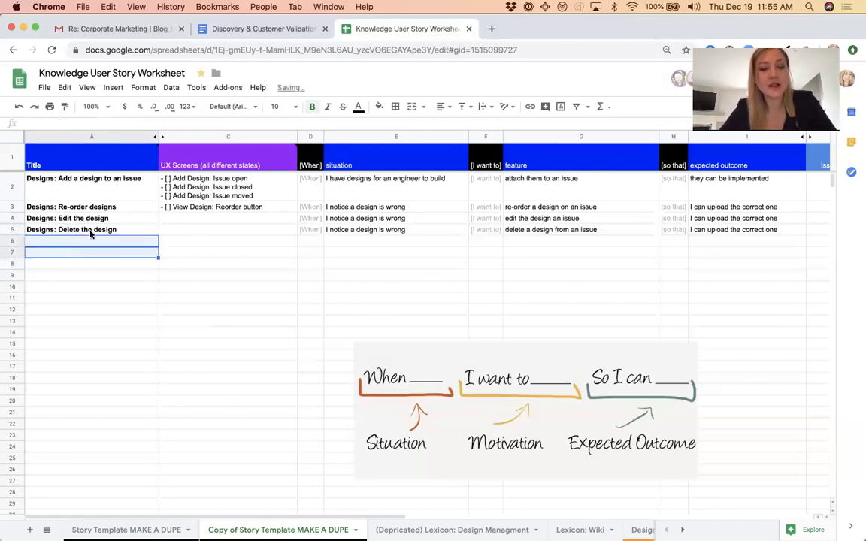
{"action": "left_click", "coordinate": [90, 232]}
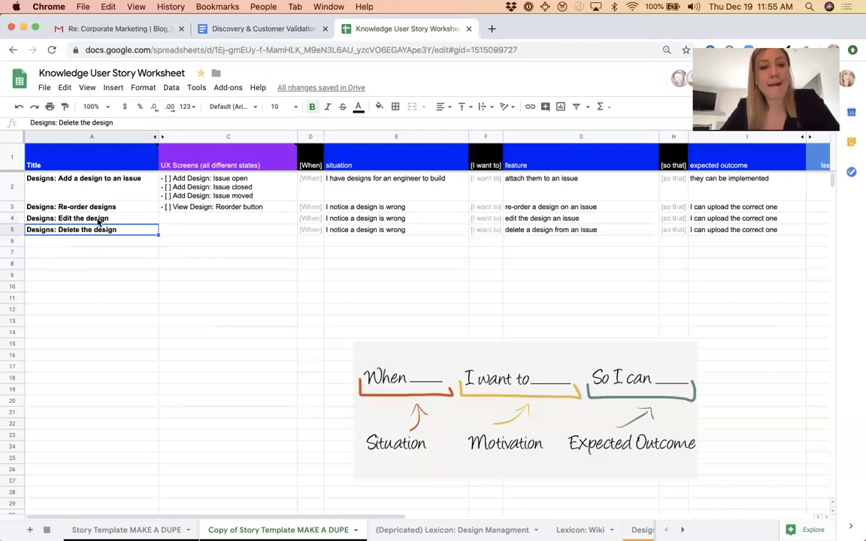
Fill the Epic ID &1710 from N2 down through N5, producing the series &1711 to &1713
{"action": "mouse_move", "coordinate": [188, 142]}
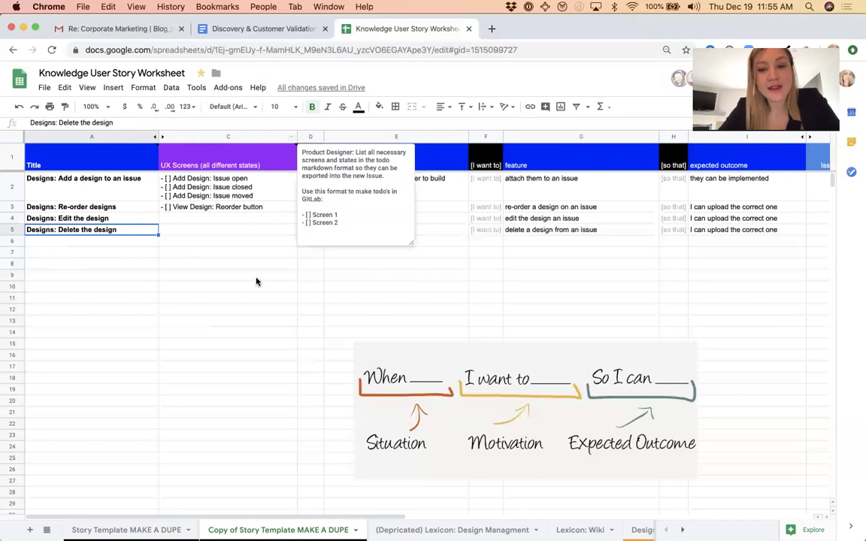
{"action": "scroll", "coordinate": [256, 285], "scroll_direction": "right", "scroll_amount": 10}
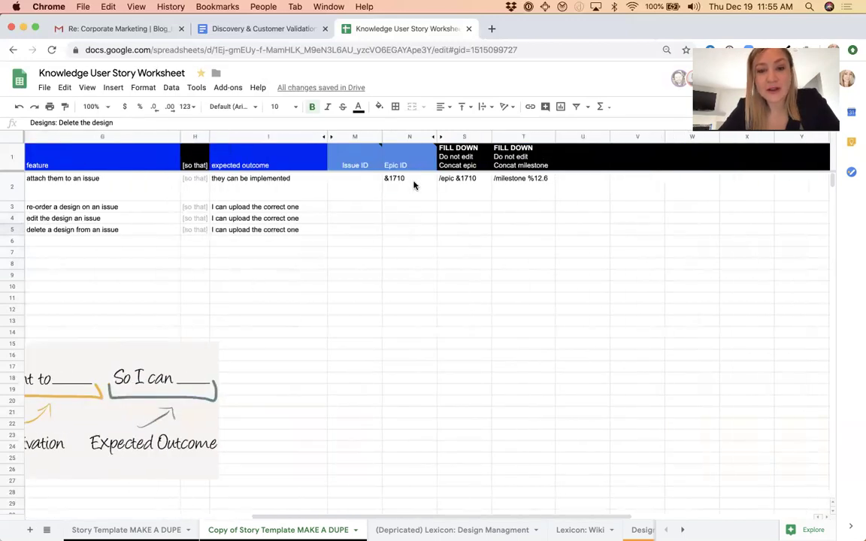
{"action": "left_click", "coordinate": [415, 186]}
{"action": "left_click_drag", "start_coordinate": [436, 198], "coordinate": [435, 229]}
{"action": "left_click", "coordinate": [361, 200]}
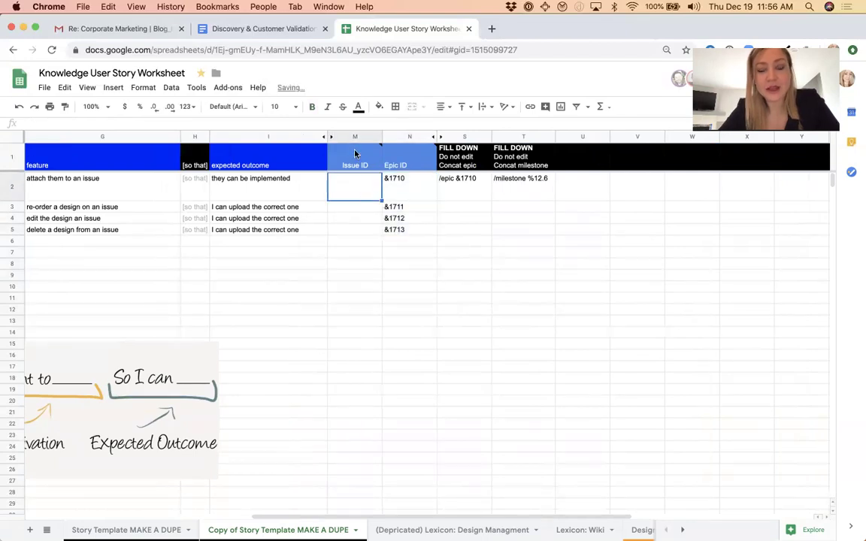
{"action": "left_click", "coordinate": [358, 231]}
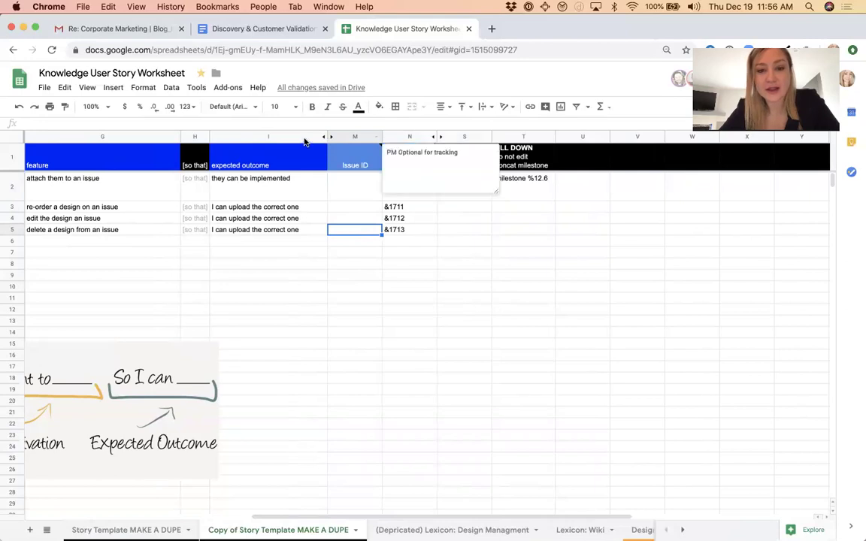
Unhide the hidden columns between I and S, and select the concatenation formulas in O2 through R2
{"action": "left_click_drag", "start_coordinate": [304, 139], "coordinate": [451, 137]}
{"action": "right_click", "coordinate": [451, 137]}
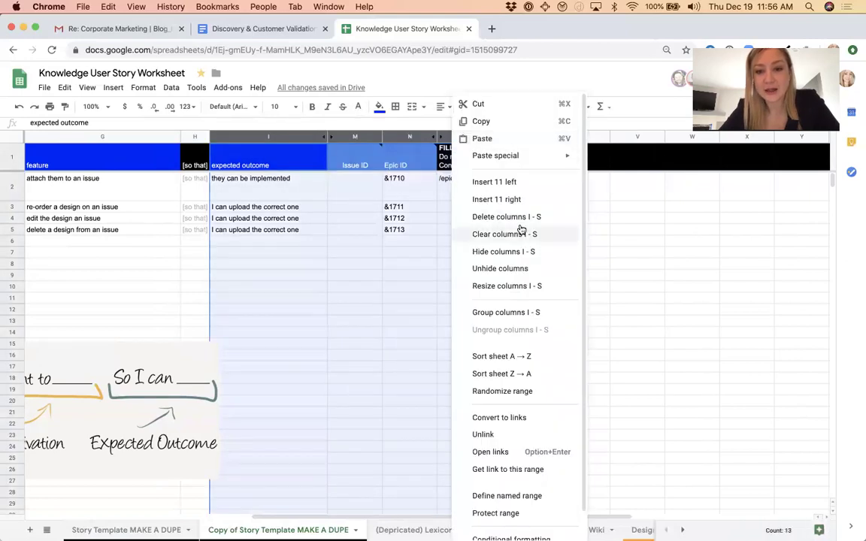
{"action": "left_click", "coordinate": [506, 268]}
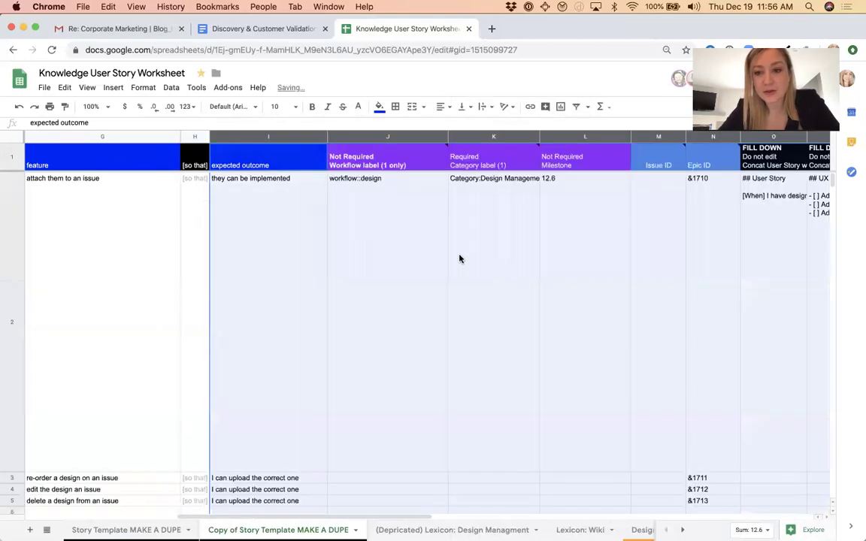
{"action": "scroll", "coordinate": [458, 257], "scroll_direction": "right", "scroll_amount": 5}
{"action": "left_click", "coordinate": [484, 261]}
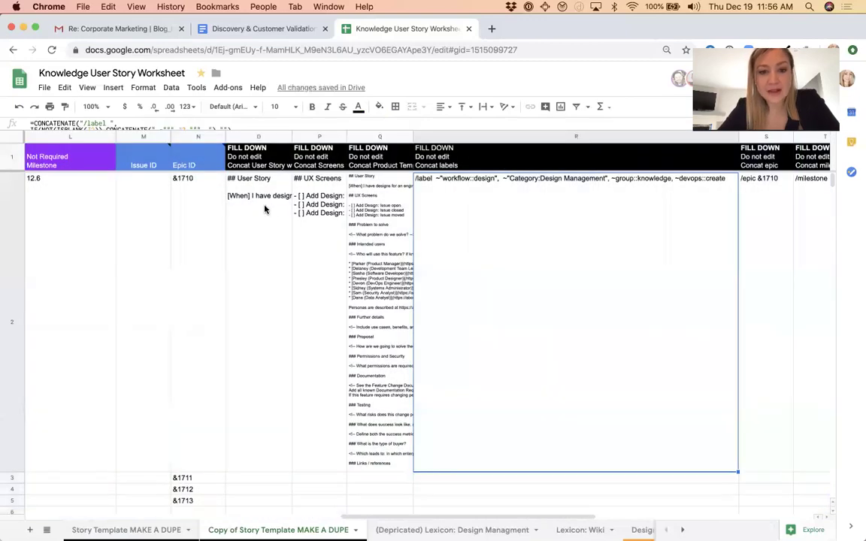
{"action": "left_click_drag", "start_coordinate": [265, 206], "coordinate": [506, 214]}
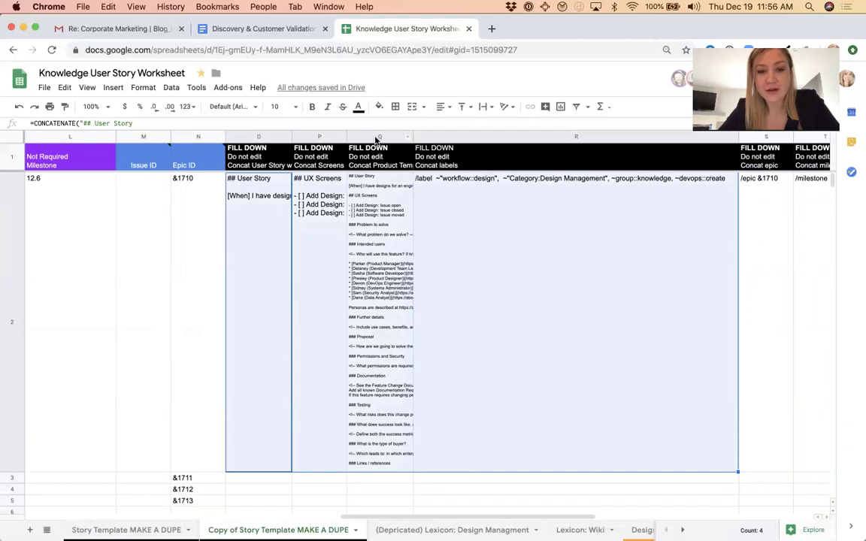
{"action": "scroll", "coordinate": [366, 199], "scroll_direction": "right", "scroll_amount": 3}
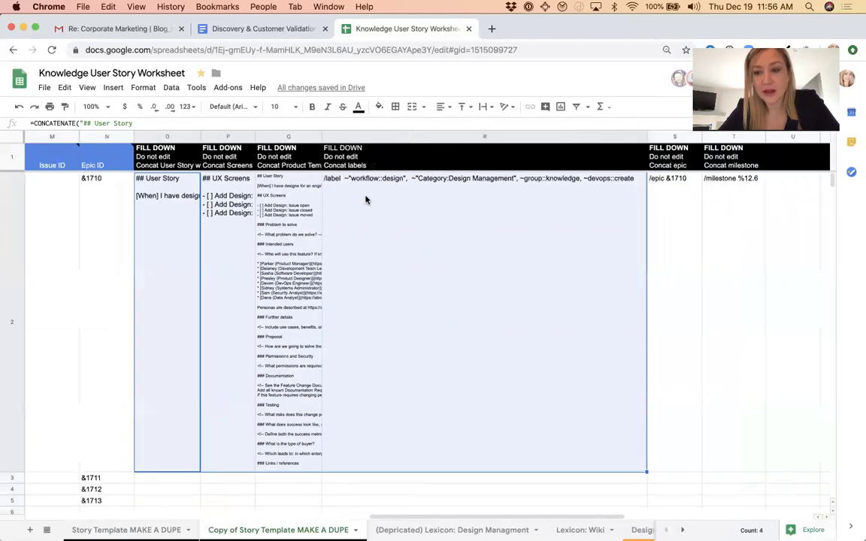
{"action": "scroll", "coordinate": [366, 199], "scroll_direction": "left", "scroll_amount": 5}
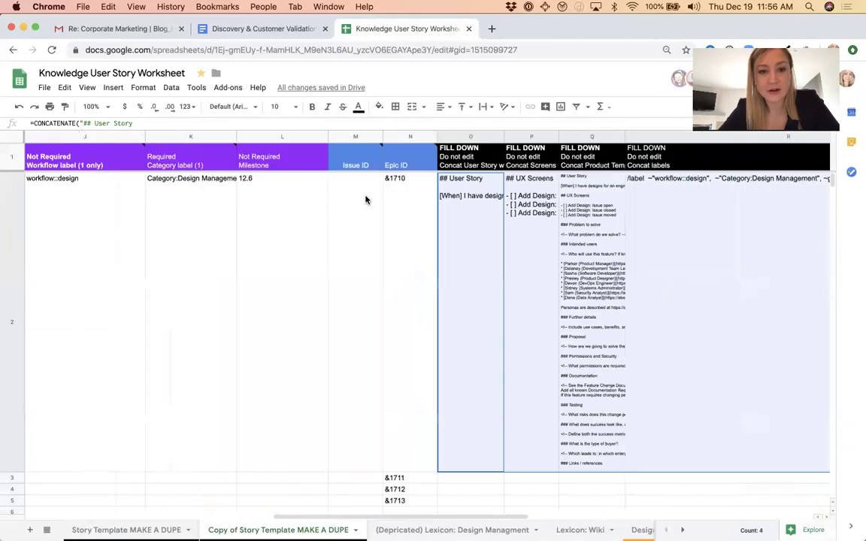
Fill the milestone 12.6 from L2 down through L5
{"action": "left_click", "coordinate": [290, 226]}
{"action": "scroll", "coordinate": [291, 226], "scroll_direction": "down", "scroll_amount": 5}
{"action": "scroll", "coordinate": [292, 227], "scroll_direction": "up", "scroll_amount": 5}
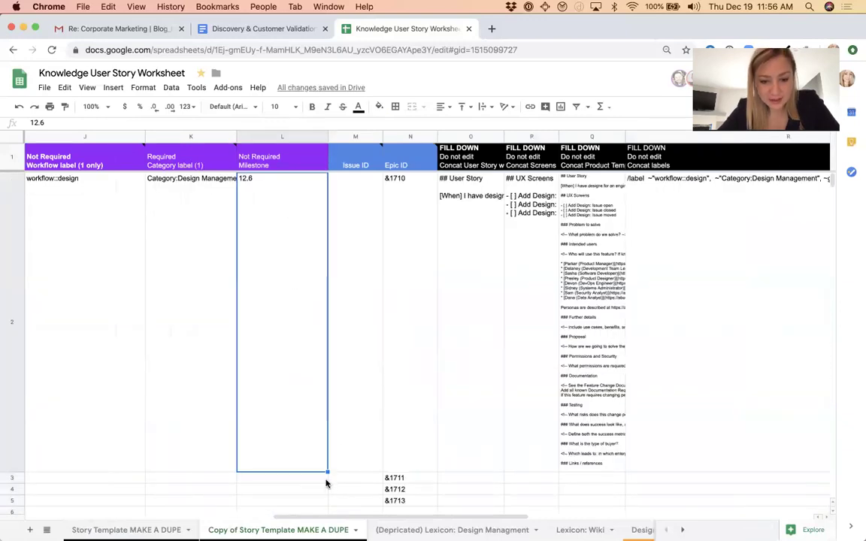
{"action": "left_click_drag", "start_coordinate": [327, 473], "coordinate": [326, 502]}
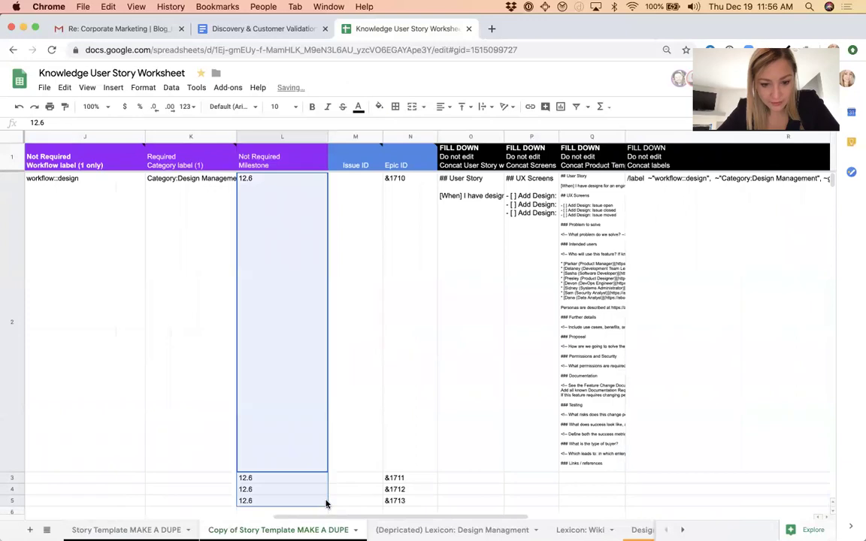
{"action": "left_click", "coordinate": [347, 502]}
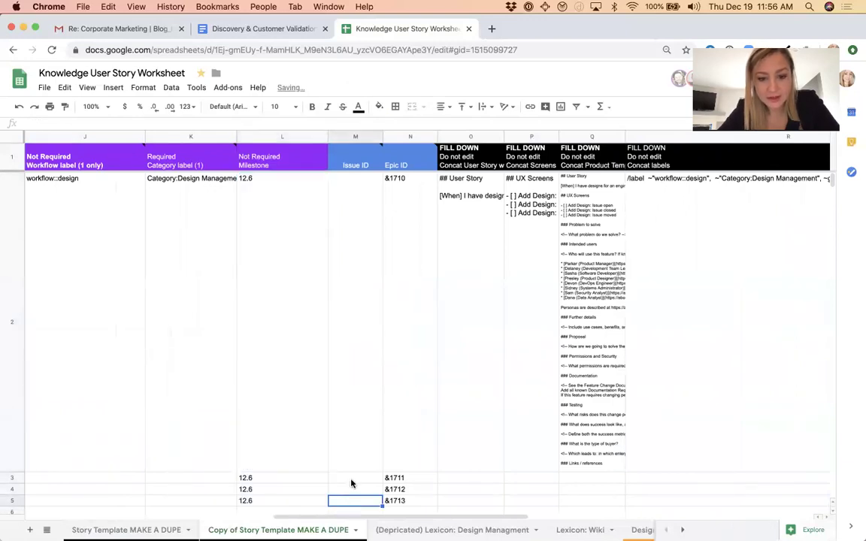
Fill the concatenation formulas in O2 through T2 down to row 5 for the remaining stories
{"action": "left_click", "coordinate": [499, 470]}
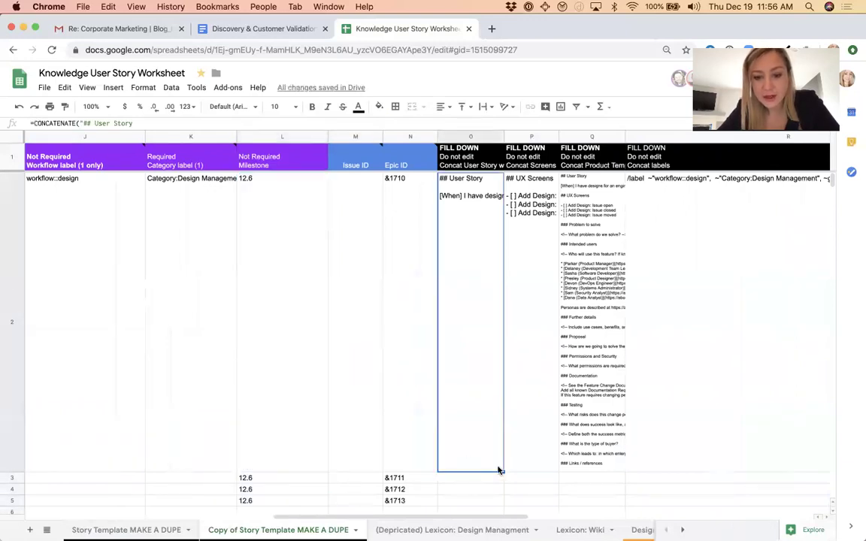
{"action": "scroll", "coordinate": [499, 470], "scroll_direction": "right", "scroll_amount": 5}
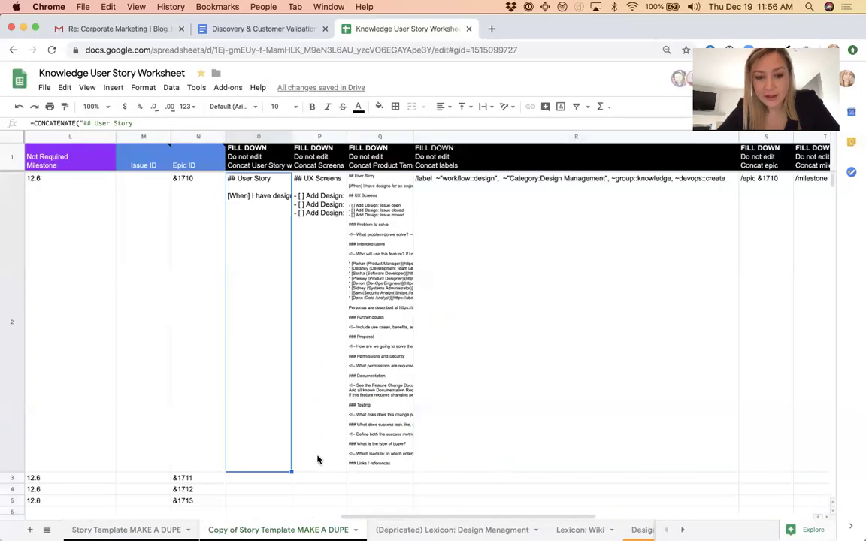
{"action": "key", "text": "Right"}
{"action": "left_click_drag", "start_coordinate": [253, 461], "coordinate": [128, 472]}
{"action": "scroll", "coordinate": [128, 472], "scroll_direction": "down", "scroll_amount": 2}
{"action": "scroll", "coordinate": [129, 472], "scroll_direction": "left", "scroll_amount": 6}
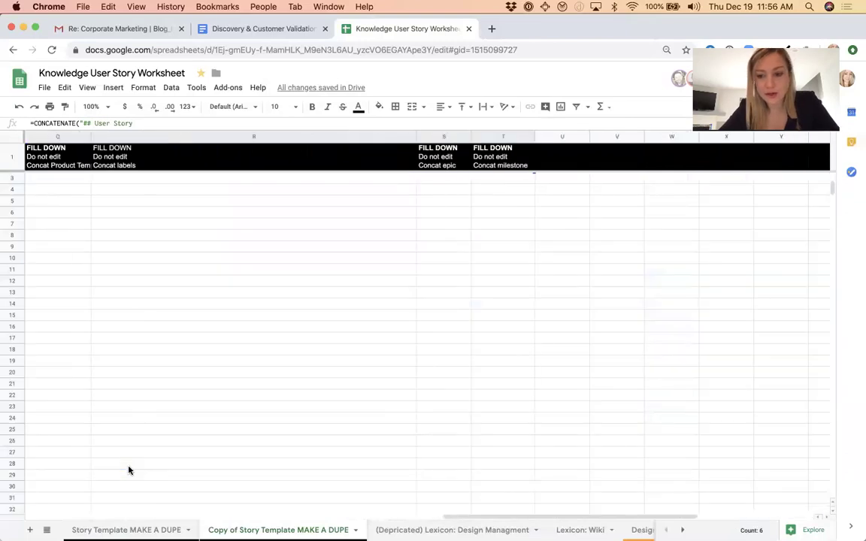
{"action": "scroll", "coordinate": [129, 471], "scroll_direction": "right", "scroll_amount": 3}
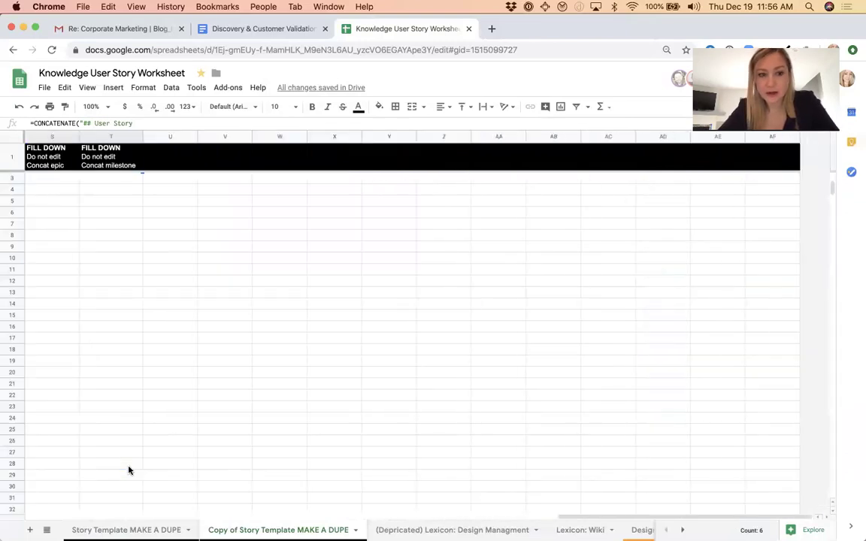
{"action": "scroll", "coordinate": [128, 471], "scroll_direction": "left", "scroll_amount": 3}
{"action": "key", "text": "super+minus"}
{"action": "key", "text": "super+minus"}
{"action": "key", "text": "super+minus"}
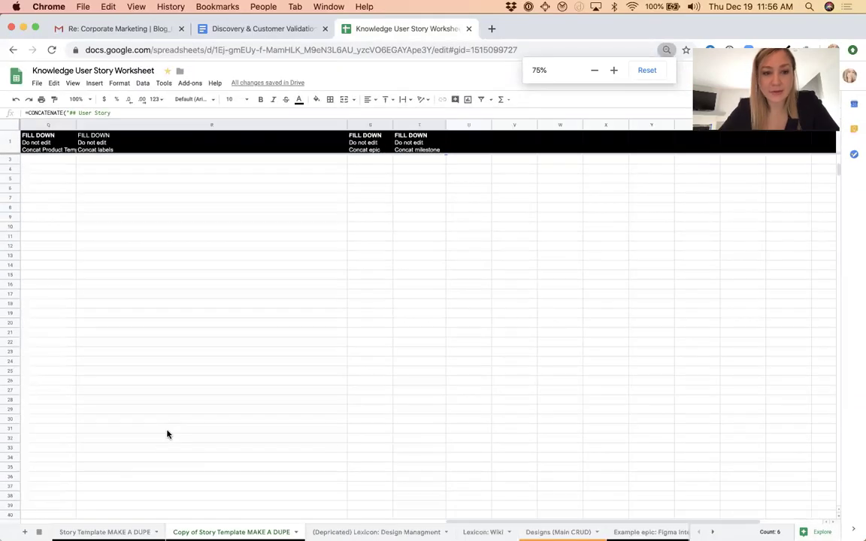
{"action": "scroll", "coordinate": [169, 434], "scroll_direction": "left", "scroll_amount": 10}
{"action": "scroll", "coordinate": [167, 435], "scroll_direction": "right", "scroll_amount": 5}
{"action": "scroll", "coordinate": [167, 435], "scroll_direction": "right", "scroll_amount": 8}
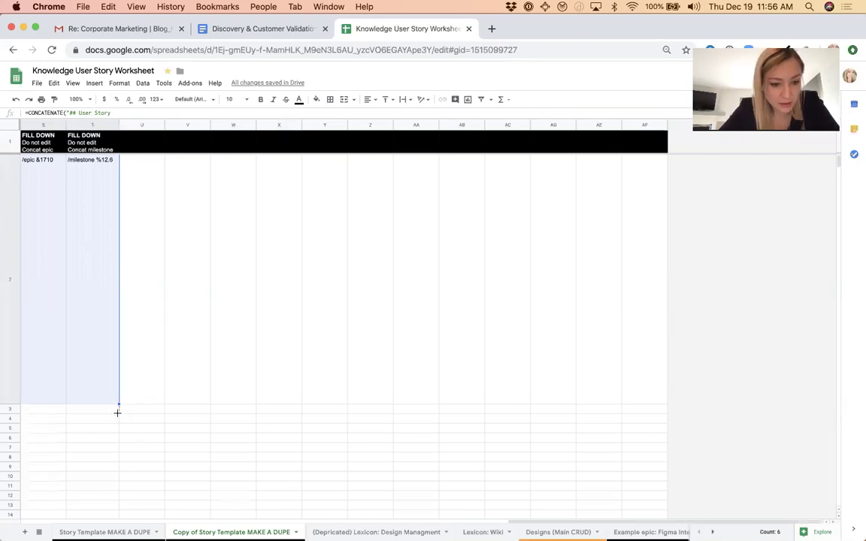
{"action": "left_click_drag", "start_coordinate": [117, 413], "coordinate": [115, 430]}
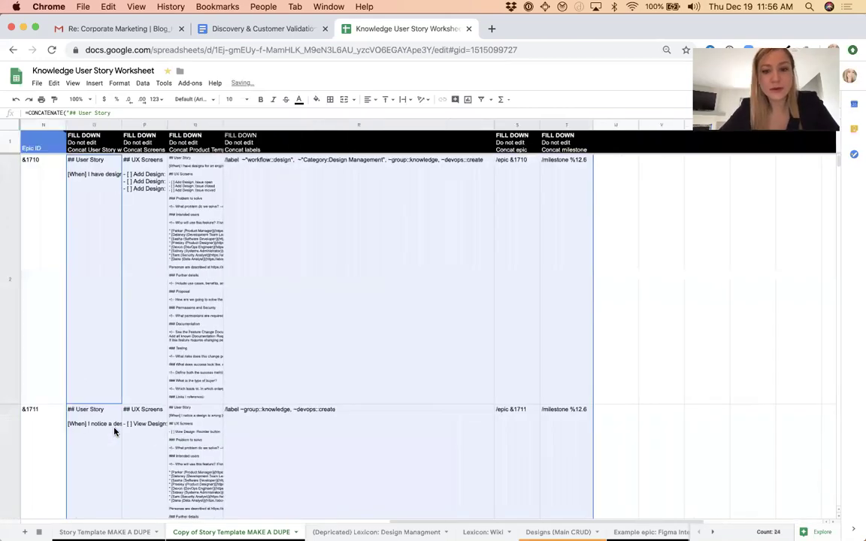
Fill the labels "workflow::design" and "Category:Design Management" from J2:K2 down through row 22
{"action": "scroll", "coordinate": [115, 431], "scroll_direction": "left", "scroll_amount": 5}
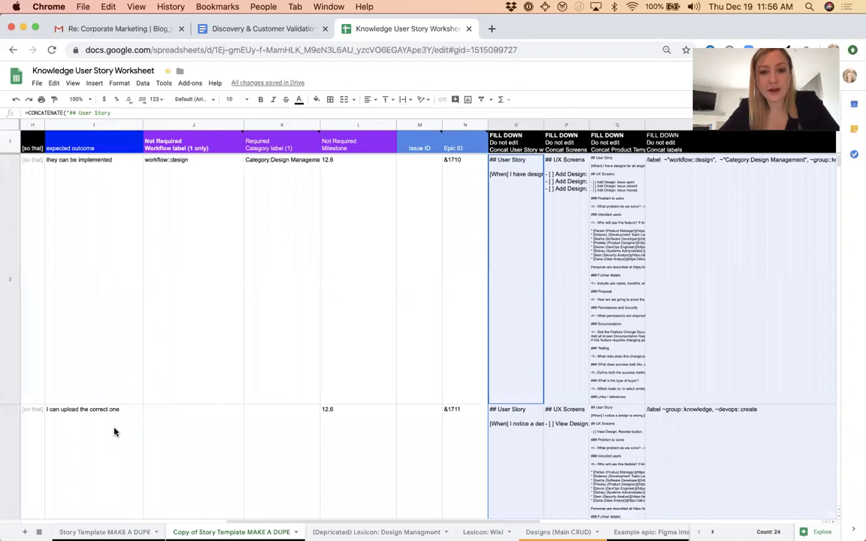
{"action": "left_click", "coordinate": [193, 301]}
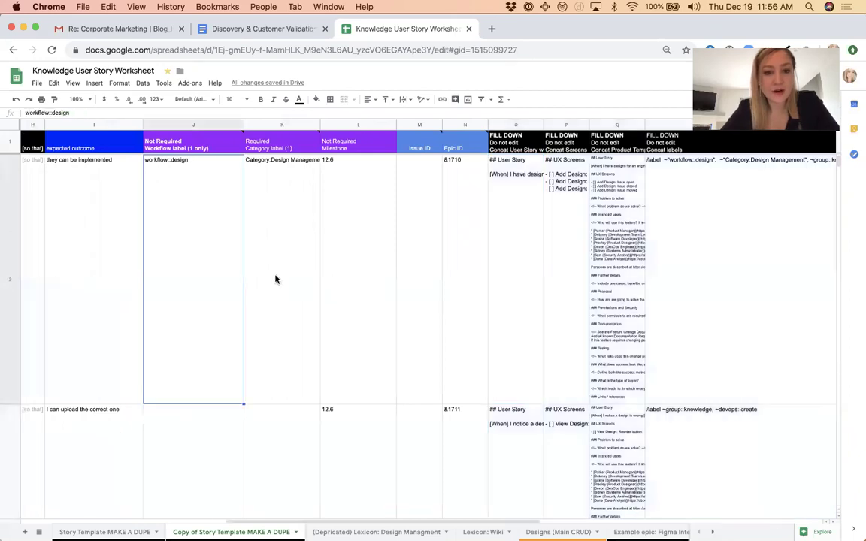
{"action": "left_click_drag", "start_coordinate": [275, 280], "coordinate": [188, 281]}
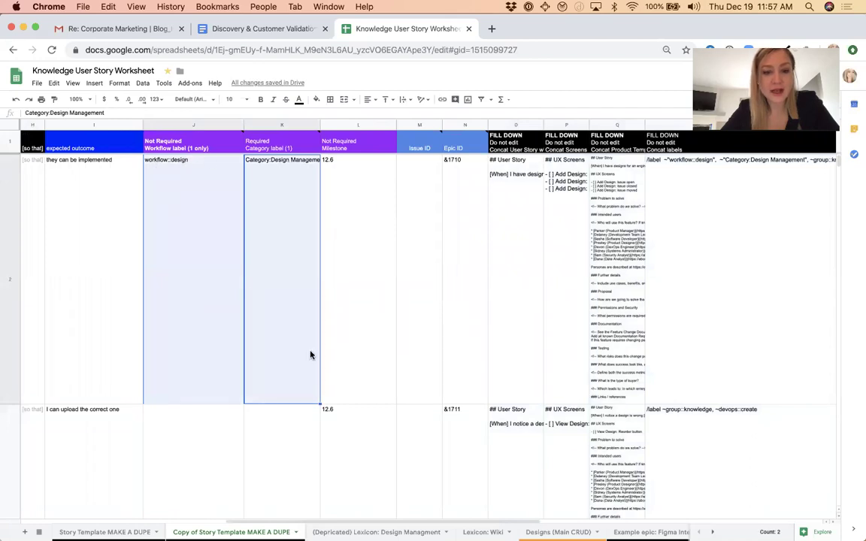
{"action": "left_click_drag", "start_coordinate": [319, 403], "coordinate": [317, 461]}
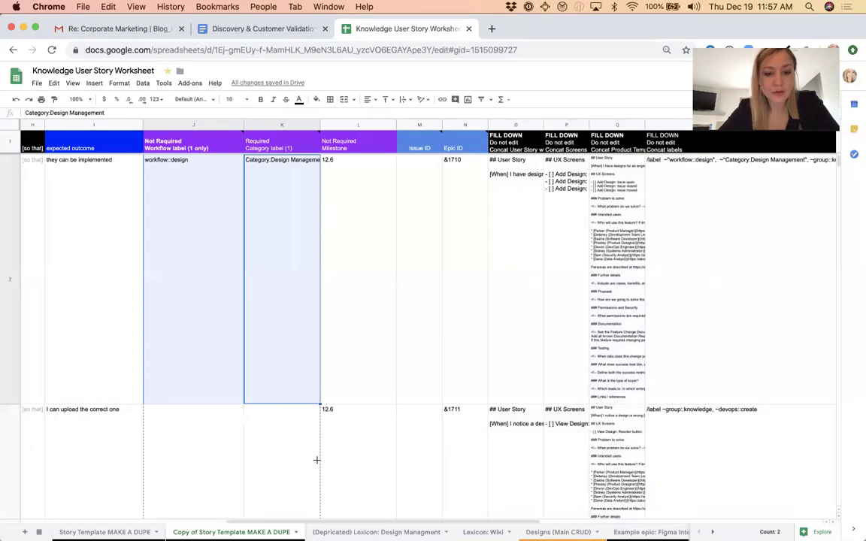
{"action": "left_click_drag", "start_coordinate": [317, 515], "coordinate": [316, 519]}
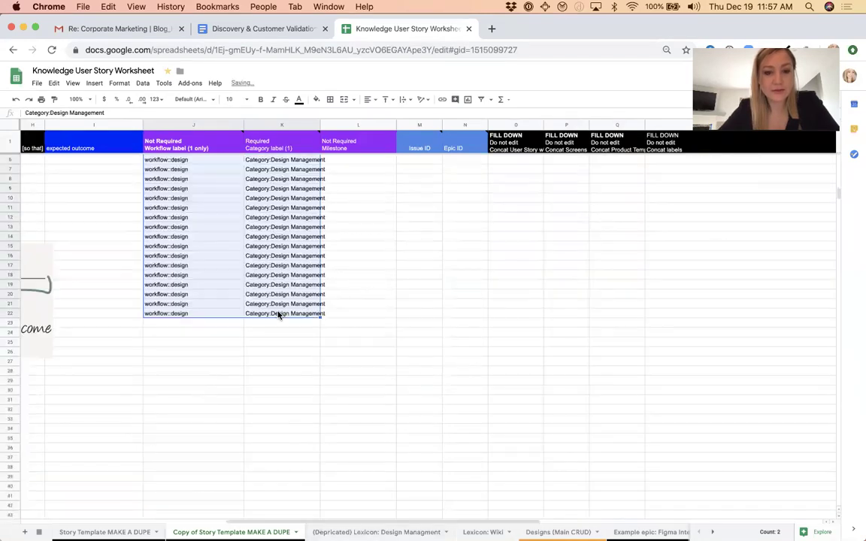
Unhide the Description column B between the Title and UX Screens columns
{"action": "scroll", "coordinate": [278, 315], "scroll_direction": "left", "scroll_amount": 10}
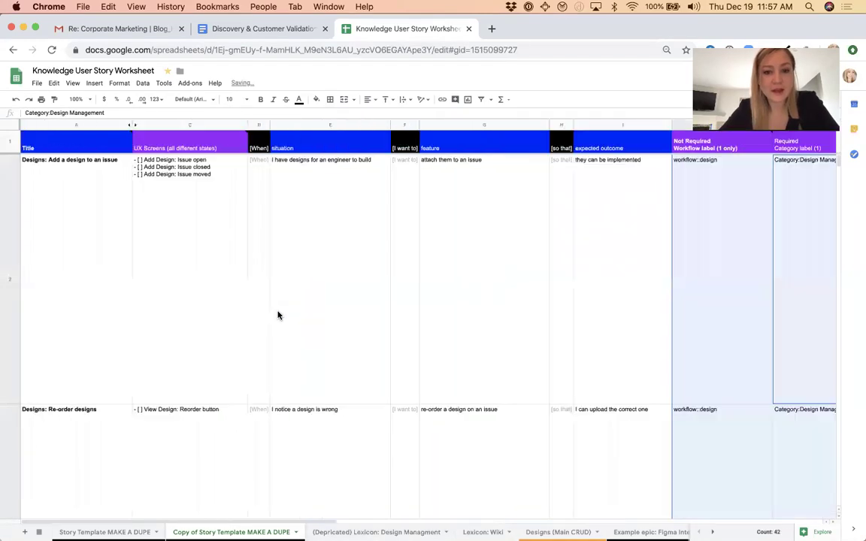
{"action": "left_click", "coordinate": [94, 124]}
{"action": "left_click", "coordinate": [152, 125], "text": "shift"}
{"action": "right_click", "coordinate": [151, 126]}
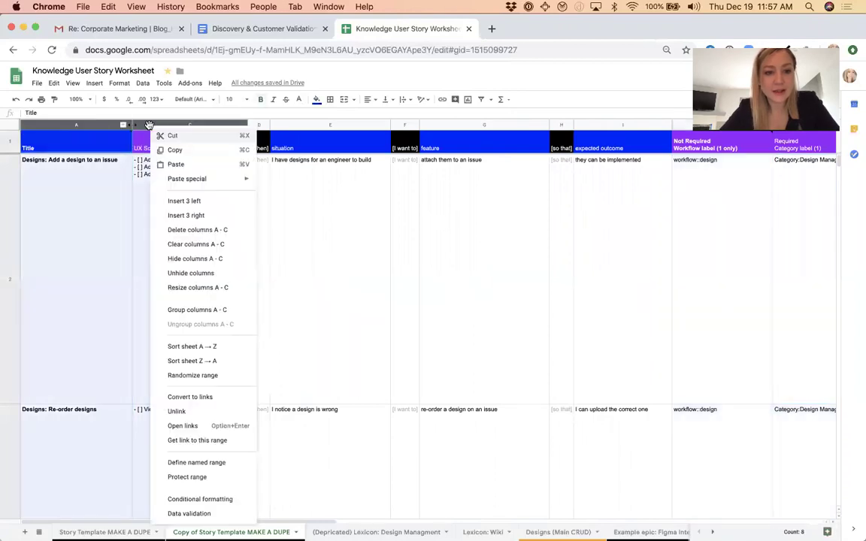
{"action": "left_click", "coordinate": [192, 272]}
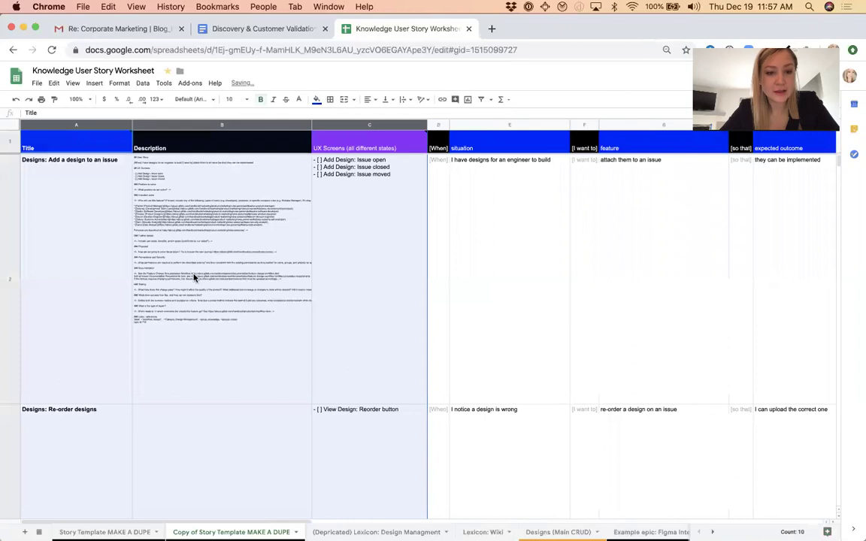
Fill the Description concatenation formula from B2 down through B5 for the remaining stories
{"action": "left_click", "coordinate": [194, 277]}
{"action": "scroll", "coordinate": [194, 278], "scroll_direction": "down", "scroll_amount": 2}
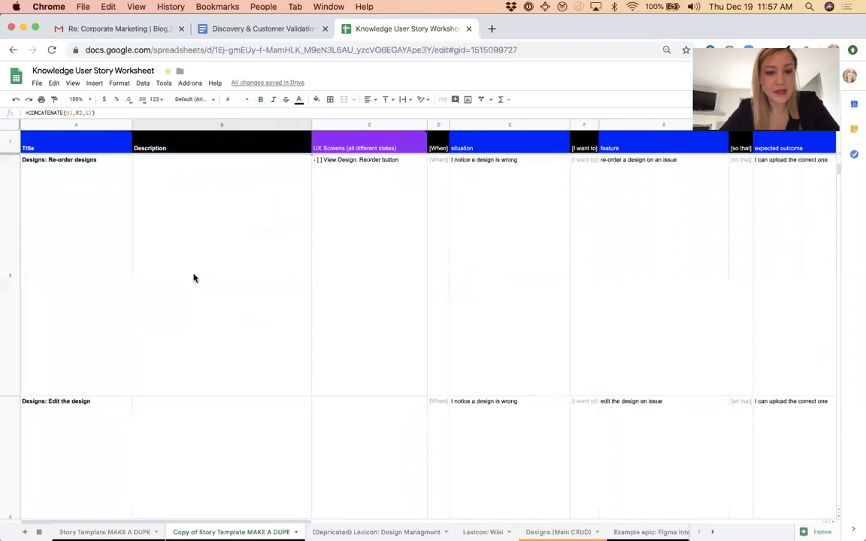
{"action": "scroll", "coordinate": [194, 277], "scroll_direction": "up", "scroll_amount": 2}
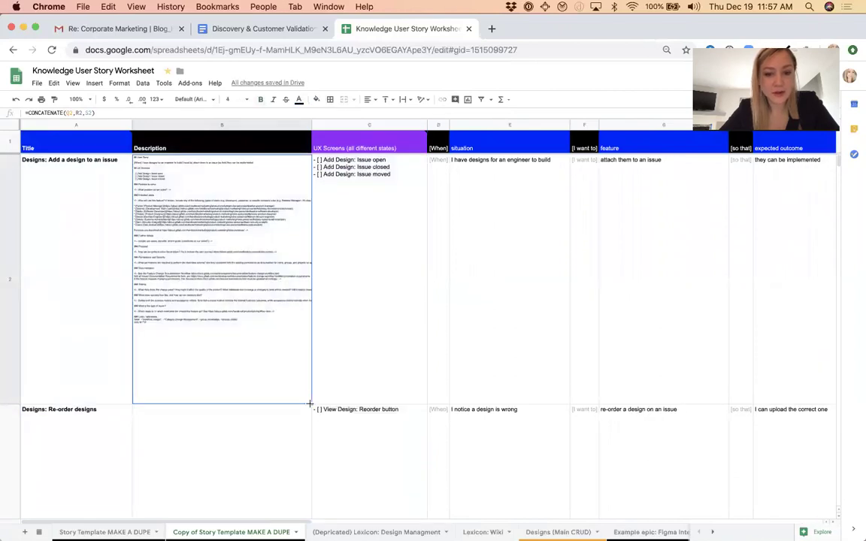
{"action": "left_click_drag", "start_coordinate": [309, 404], "coordinate": [309, 449]}
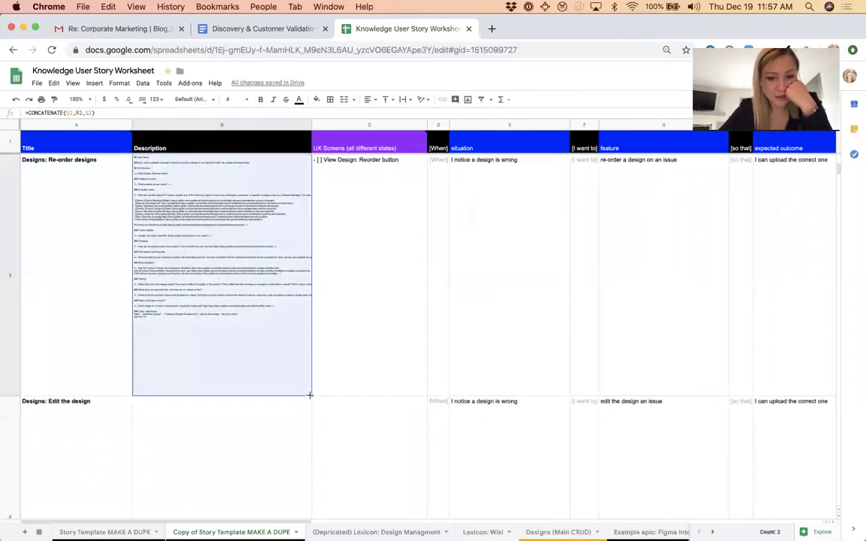
{"action": "left_click_drag", "start_coordinate": [311, 395], "coordinate": [248, 430]}
{"action": "scroll", "coordinate": [248, 429], "scroll_direction": "down", "scroll_amount": 2}
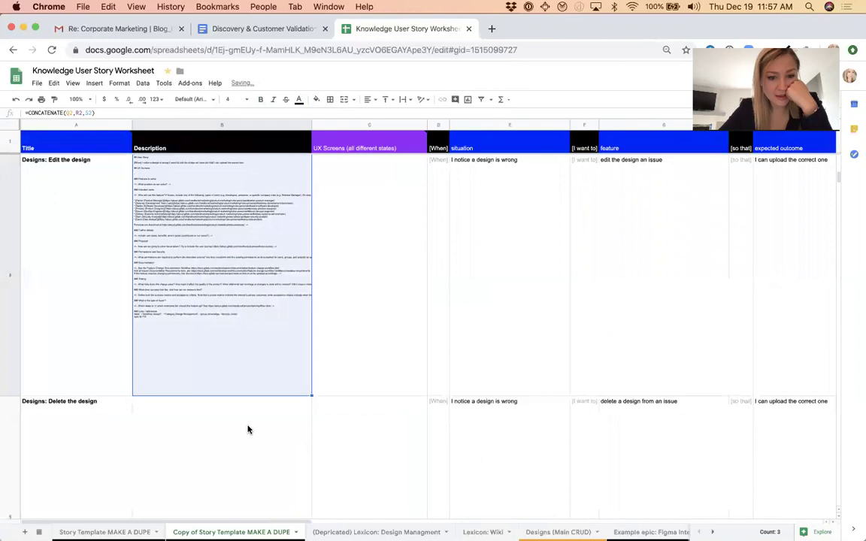
{"action": "left_click_drag", "start_coordinate": [311, 394], "coordinate": [248, 433]}
{"action": "scroll", "coordinate": [248, 433], "scroll_direction": "down", "scroll_amount": 2}
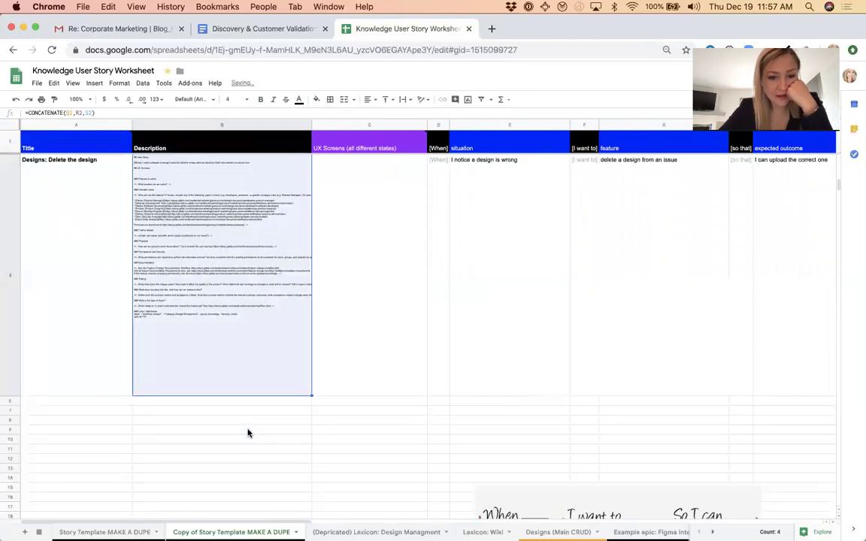
{"action": "scroll", "coordinate": [248, 434], "scroll_direction": "up", "scroll_amount": 2}
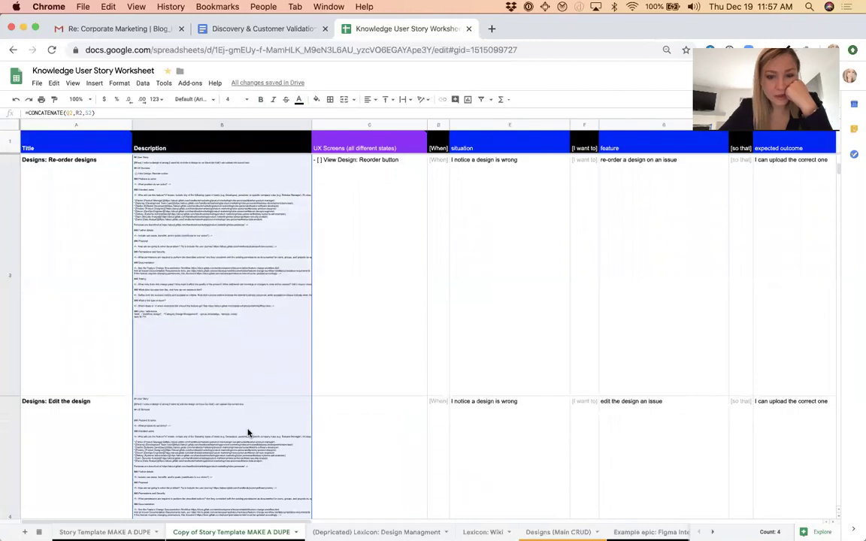
Examine the generated user story, screens, label, epic and milestone columns across the filled story rows
{"action": "left_click", "coordinate": [347, 357]}
{"action": "scroll", "coordinate": [347, 357], "scroll_direction": "right", "scroll_amount": 3}
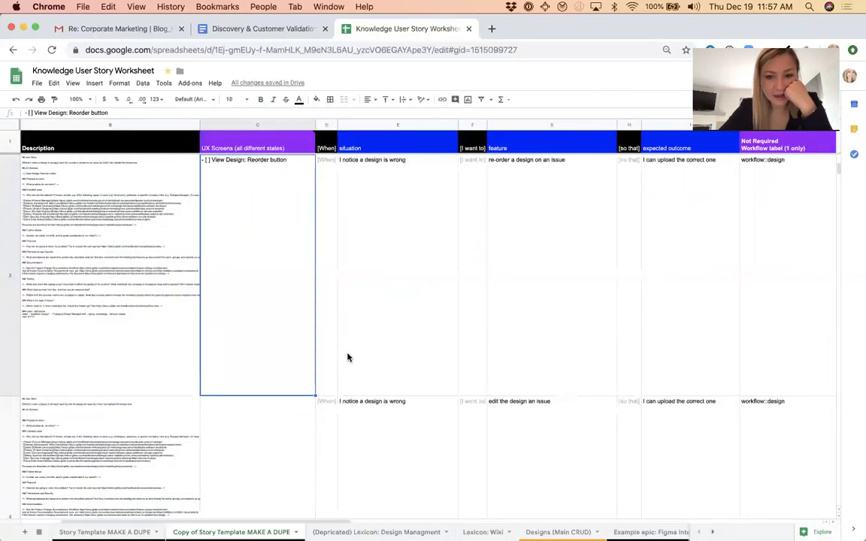
{"action": "scroll", "coordinate": [347, 358], "scroll_direction": "up", "scroll_amount": 2}
{"action": "scroll", "coordinate": [348, 357], "scroll_direction": "right", "scroll_amount": 5}
{"action": "scroll", "coordinate": [348, 357], "scroll_direction": "right", "scroll_amount": 6}
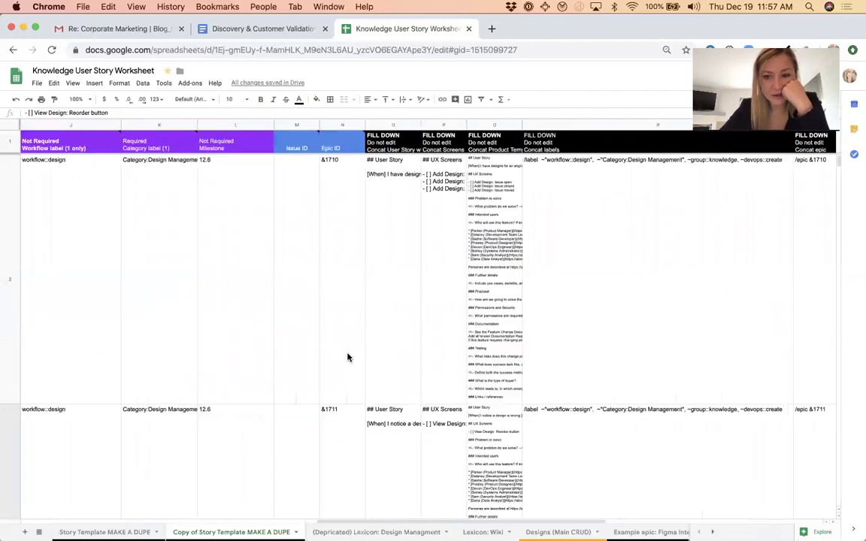
{"action": "scroll", "coordinate": [347, 357], "scroll_direction": "right", "scroll_amount": 2}
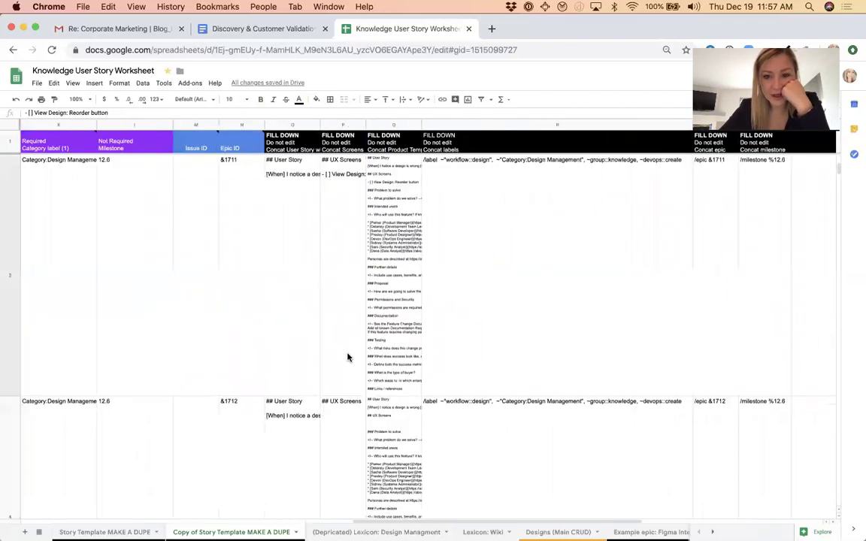
{"action": "key", "text": "super+minus"}
{"action": "key", "text": "super+minus"}
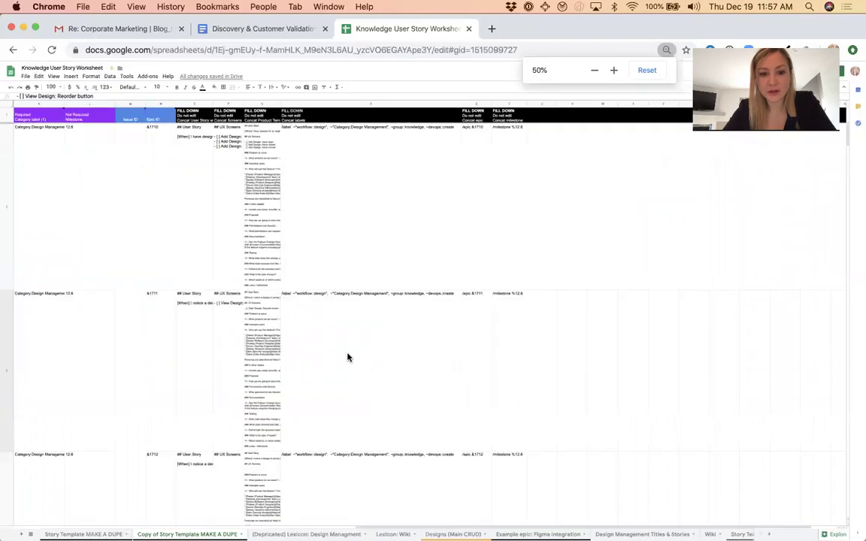
{"action": "key", "text": "super+minus"}
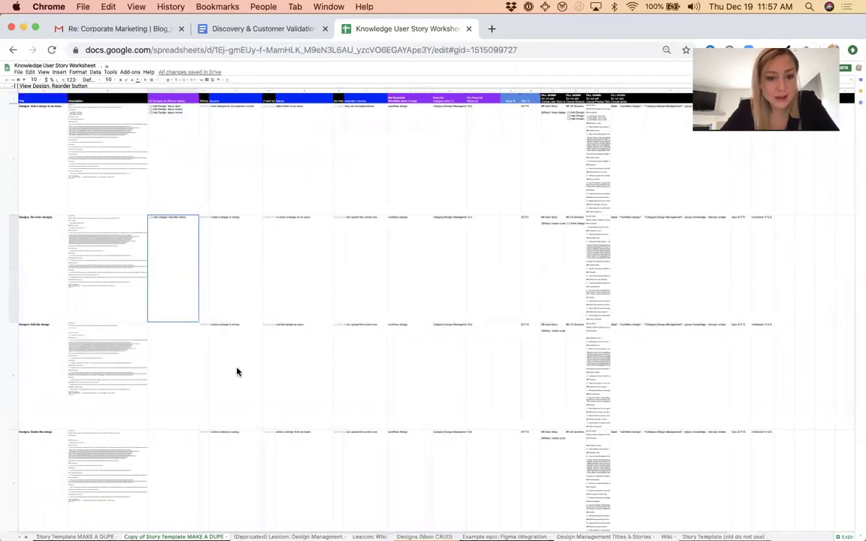
Copy the UX screen entry "- [ ] View Design: Reorder button" into C4 and C5 for the edit and delete stories
{"action": "left_click", "coordinate": [167, 358]}
{"action": "type", "text": "[ ] View Design: Reorder button"}
{"action": "left_click", "coordinate": [168, 460]}
{"action": "type", "text": "[ ] View Design: Reorder button"}
Delete the surplus rows containing leftover workflow and category labels below the "Designs: Delete the design" story
{"action": "scroll", "coordinate": [167, 463], "scroll_direction": "down", "scroll_amount": 3}
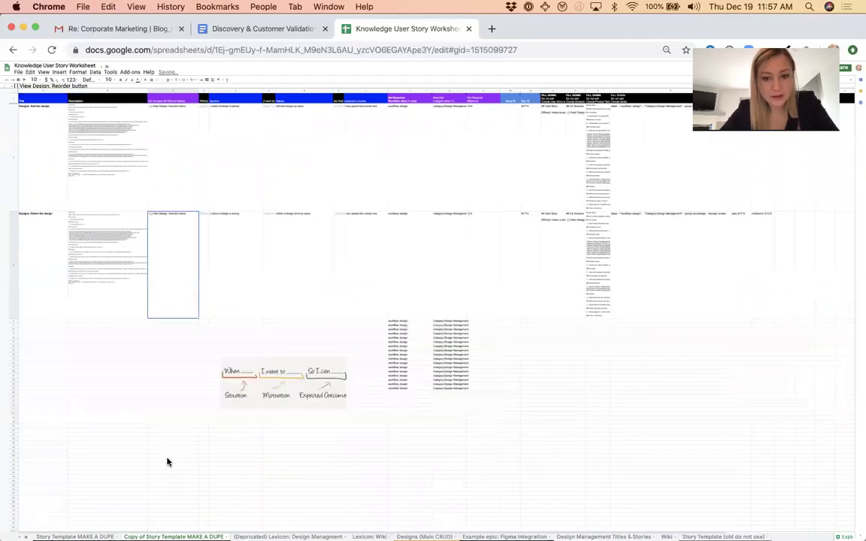
{"action": "scroll", "coordinate": [167, 462], "scroll_direction": "up", "scroll_amount": 3}
{"action": "scroll", "coordinate": [167, 463], "scroll_direction": "down", "scroll_amount": 5}
{"action": "scroll", "coordinate": [167, 463], "scroll_direction": "up", "scroll_amount": 2}
{"action": "scroll", "coordinate": [167, 462], "scroll_direction": "up", "scroll_amount": 2}
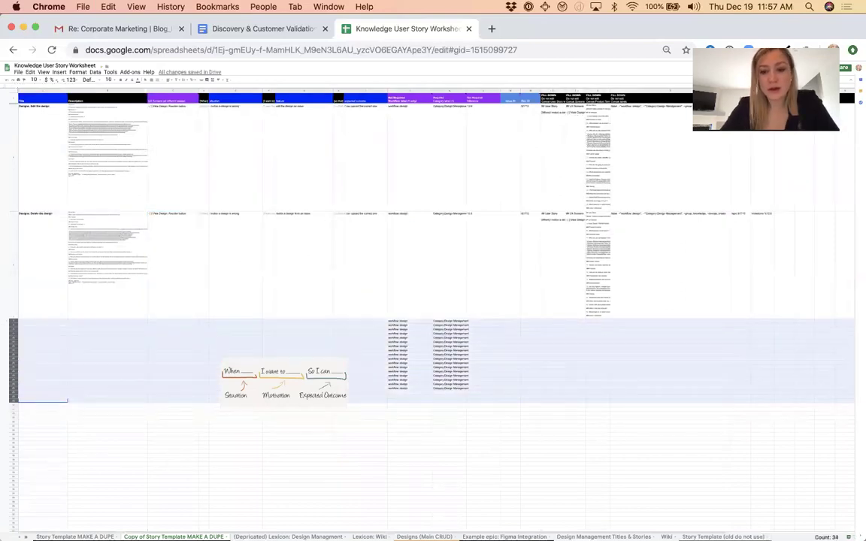
{"action": "scroll", "coordinate": [115, 258], "scroll_direction": "up", "scroll_amount": 3}
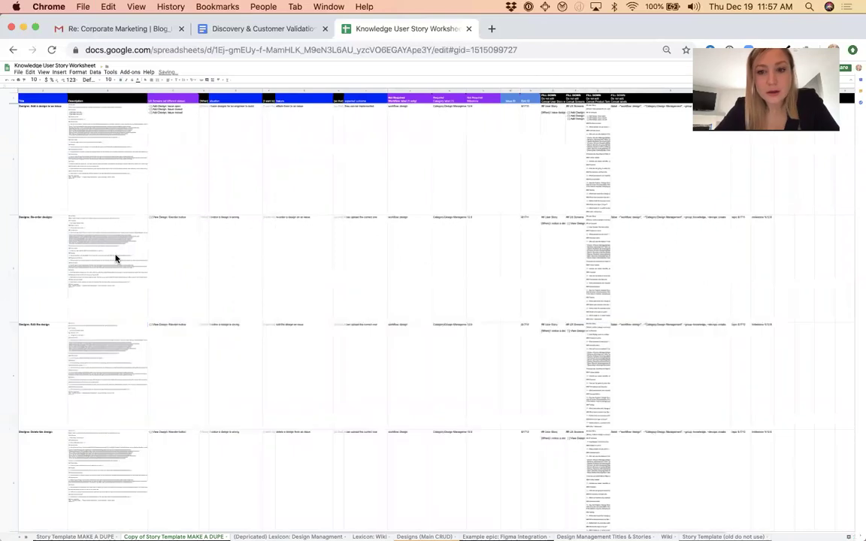
Download the current sheet as comma-separated values (.csv)
{"action": "left_click", "coordinate": [100, 187]}
{"action": "key", "text": "super+equal"}
{"action": "key", "text": "super+0"}
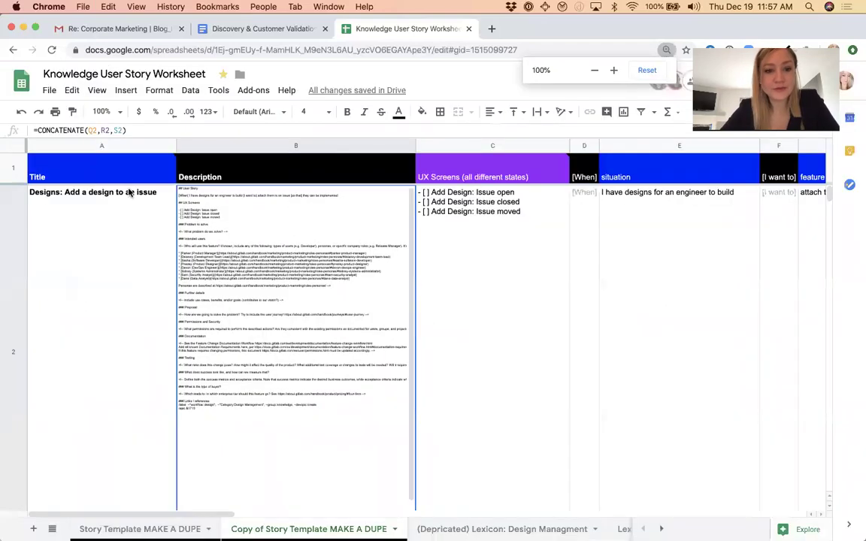
{"action": "left_click", "coordinate": [49, 91]}
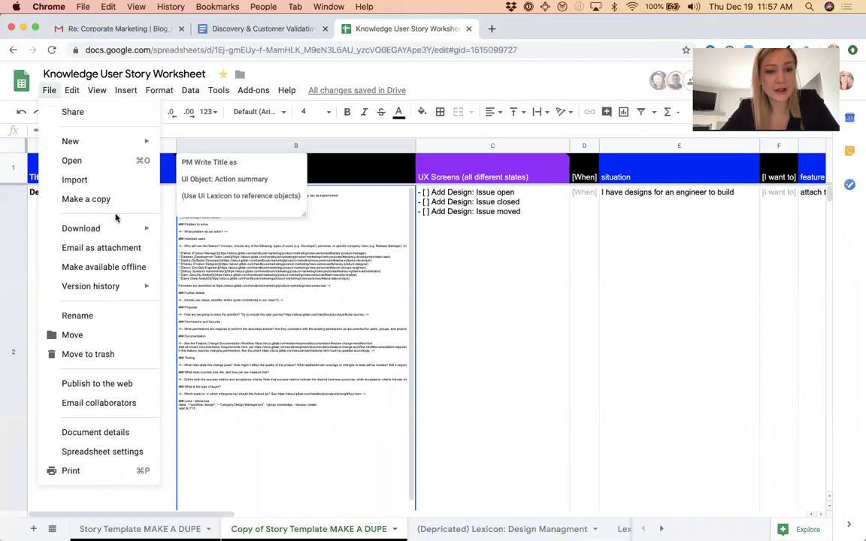
{"action": "mouse_move", "coordinate": [120, 228]}
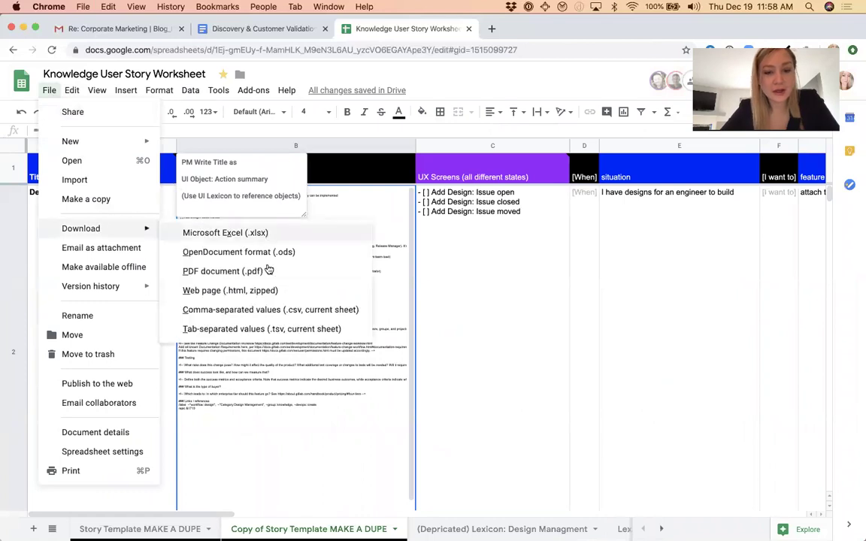
{"action": "left_click", "coordinate": [290, 317]}
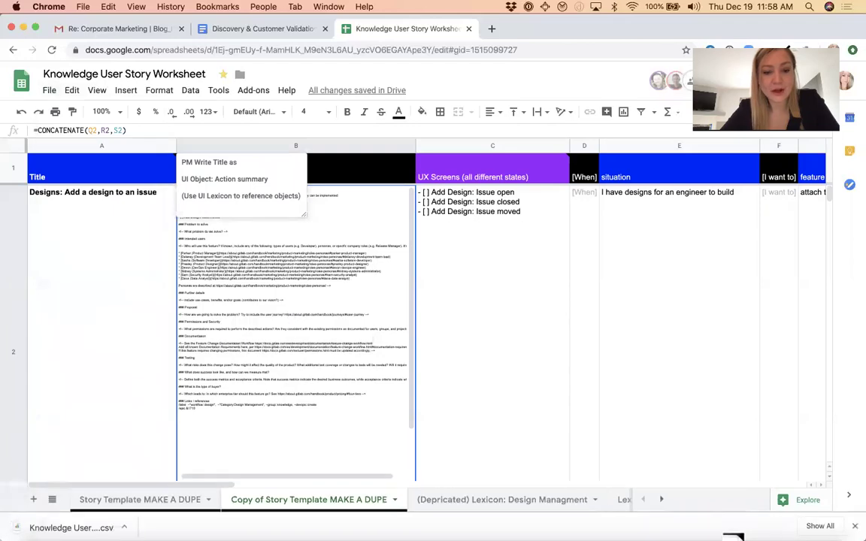
Open the downloaded CSV file in Numbers and enlarge its window to fill the screen
{"action": "mouse_move", "coordinate": [404, 522]}
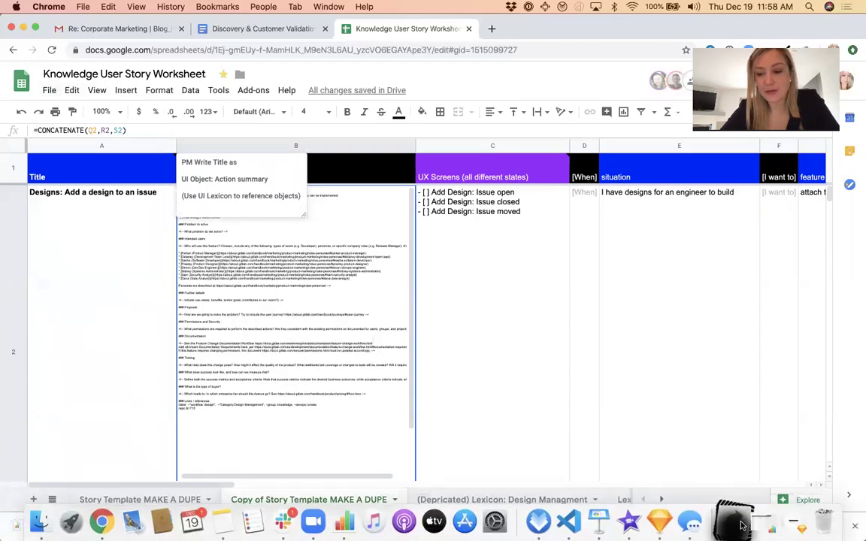
{"action": "left_click", "coordinate": [734, 519]}
{"action": "left_click", "coordinate": [736, 487]}
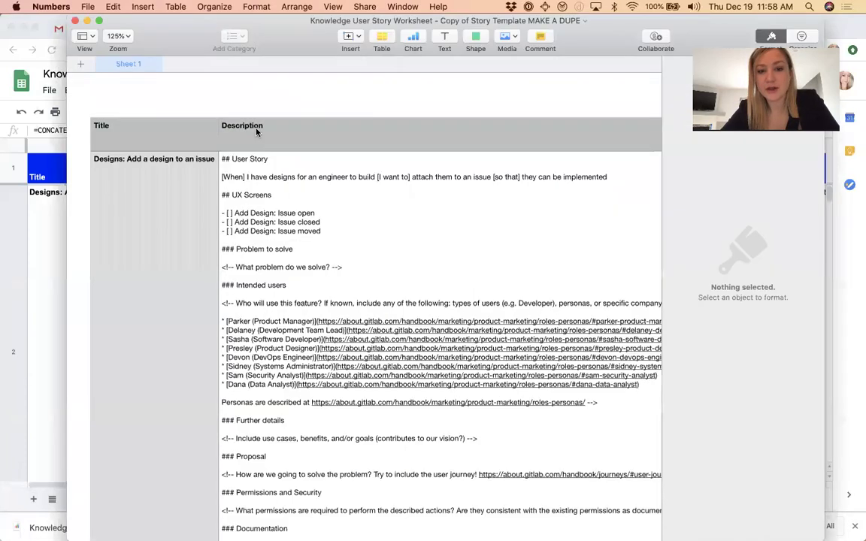
{"action": "key", "text": "ctrl+alt+Return"}
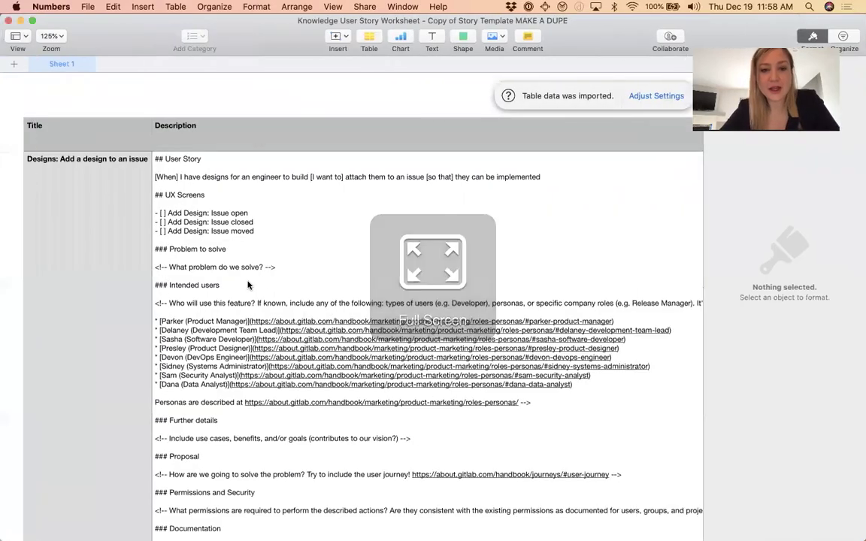
Review the first story's imported description, including its UX screens, labels and epic, and the Title and Description headers
{"action": "scroll", "coordinate": [249, 285], "scroll_direction": "right", "scroll_amount": 1}
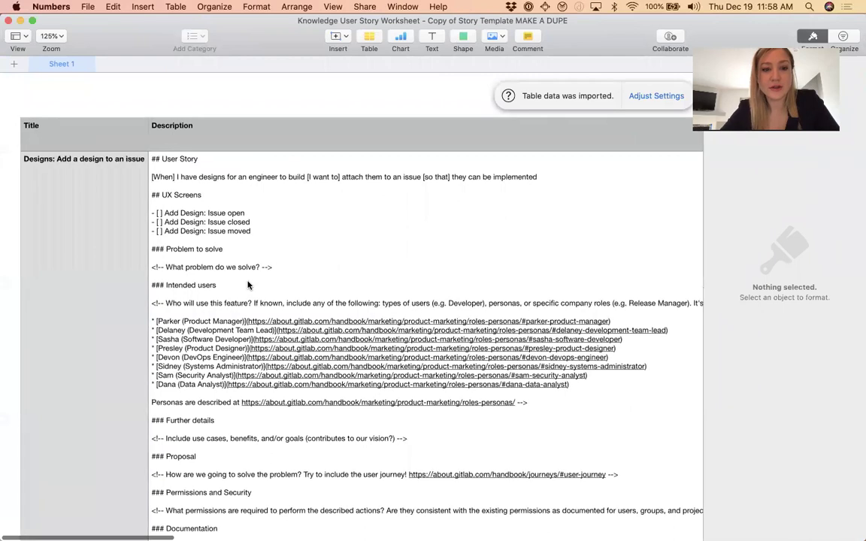
{"action": "left_click", "coordinate": [248, 285]}
{"action": "scroll", "coordinate": [248, 286], "scroll_direction": "down", "scroll_amount": 5}
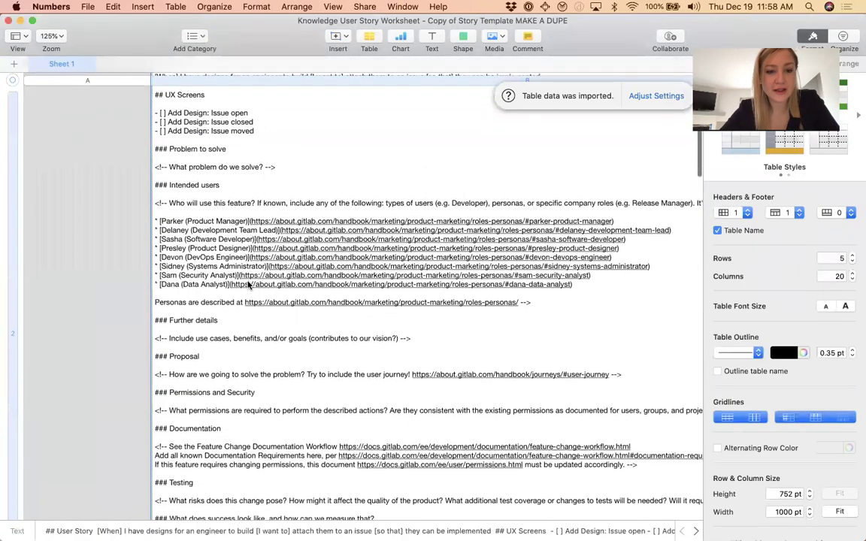
{"action": "scroll", "coordinate": [248, 285], "scroll_direction": "up", "scroll_amount": 5}
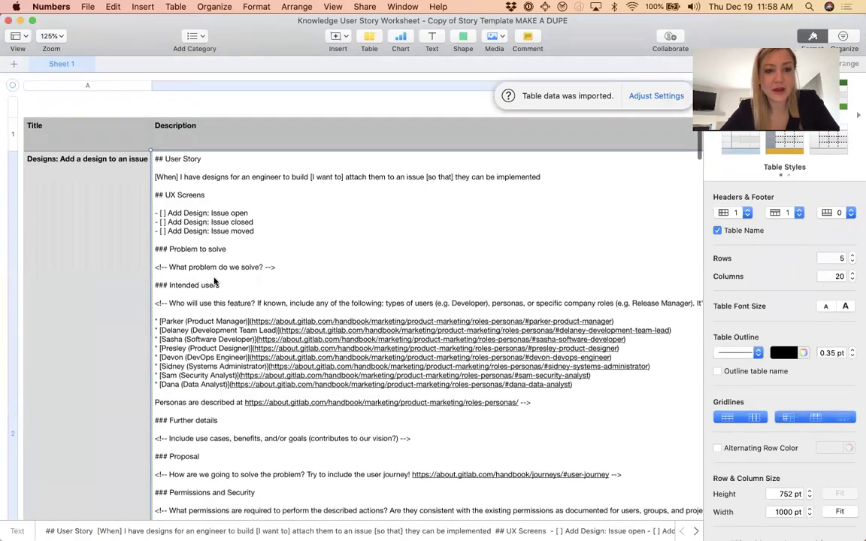
{"action": "scroll", "coordinate": [215, 281], "scroll_direction": "down", "scroll_amount": 15}
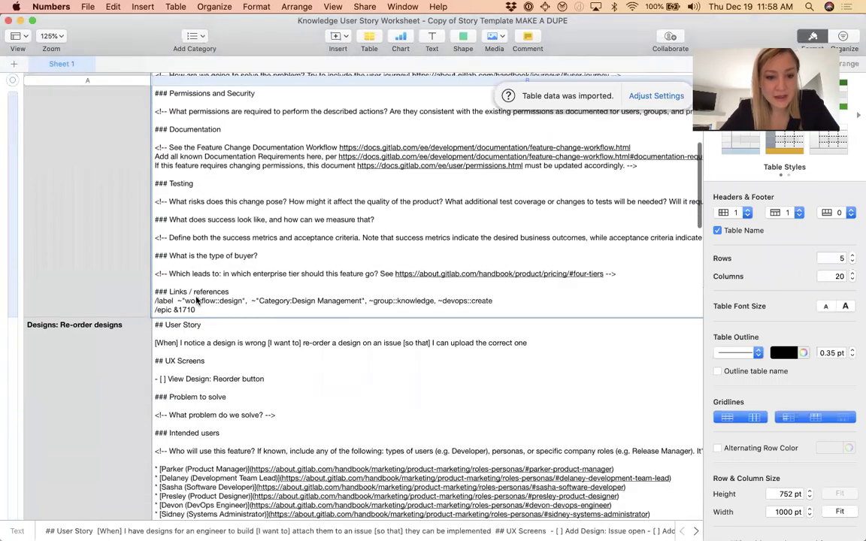
{"action": "double_click", "coordinate": [197, 301]}
{"action": "left_click", "coordinate": [208, 282]}
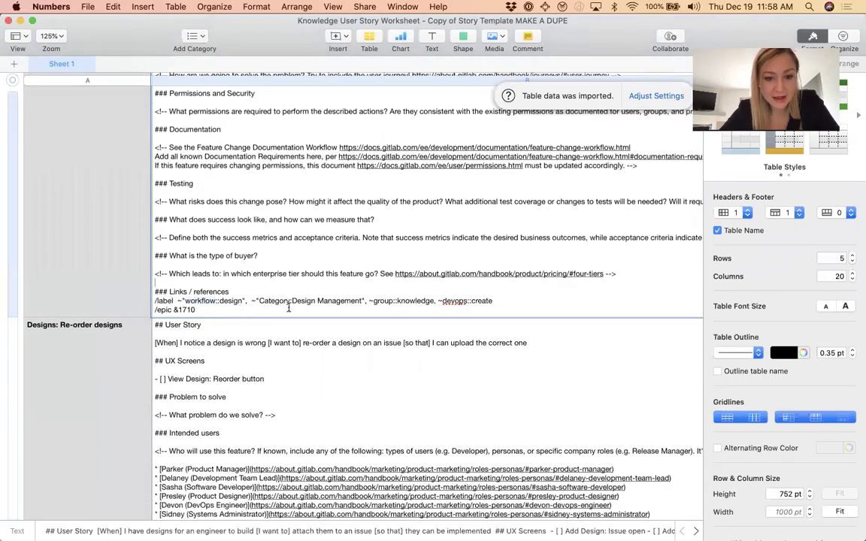
{"action": "scroll", "coordinate": [295, 282], "scroll_direction": "up", "scroll_amount": 15}
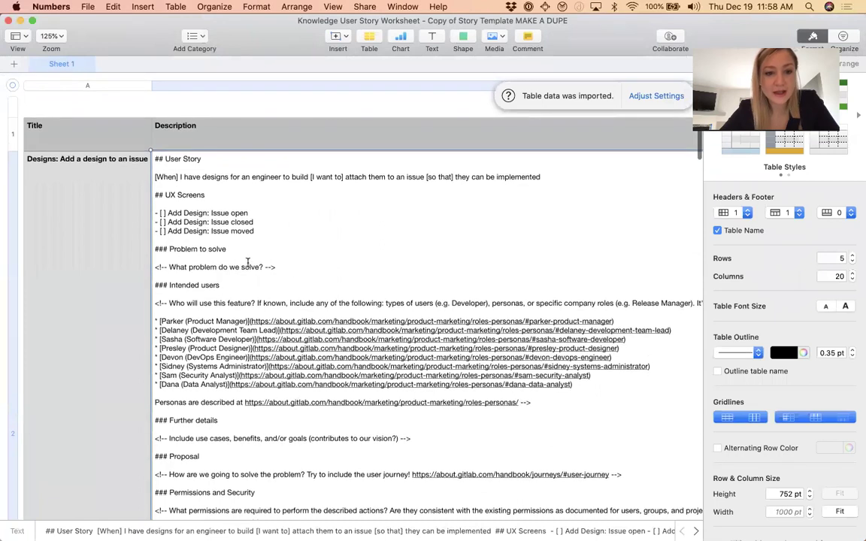
{"action": "left_click_drag", "start_coordinate": [185, 211], "coordinate": [164, 212]}
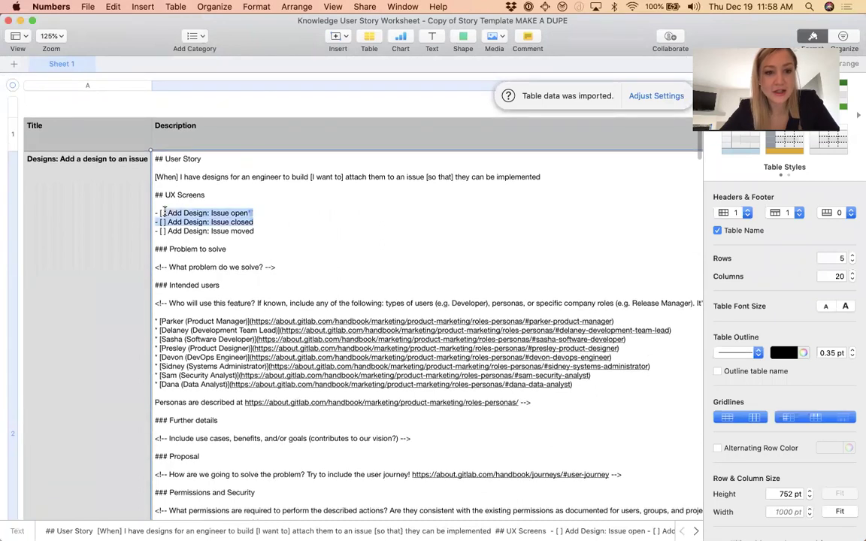
{"action": "left_click", "coordinate": [84, 128]}
{"action": "left_click", "coordinate": [179, 129], "text": "shift"}
Delete columns C through T so the table keeps only Title and Description
{"action": "scroll", "coordinate": [175, 127], "scroll_direction": "down", "scroll_amount": 5}
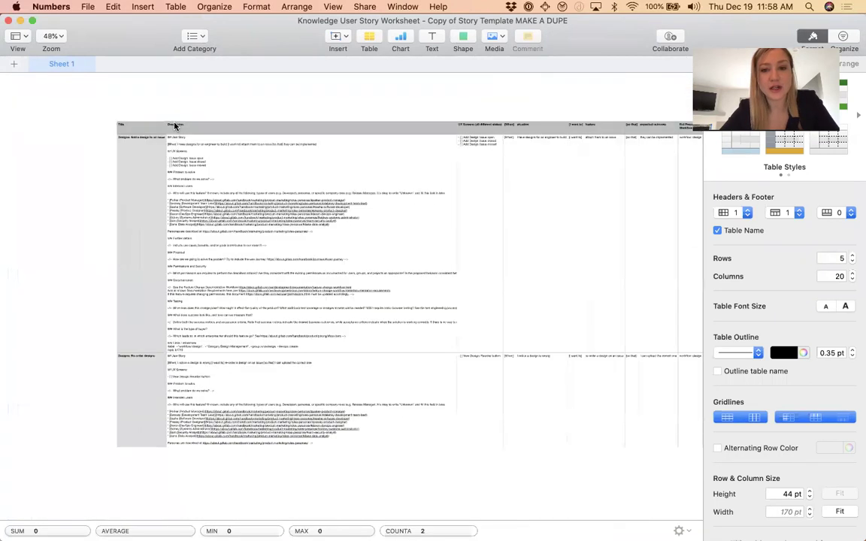
{"action": "scroll", "coordinate": [175, 127], "scroll_direction": "right", "scroll_amount": 5}
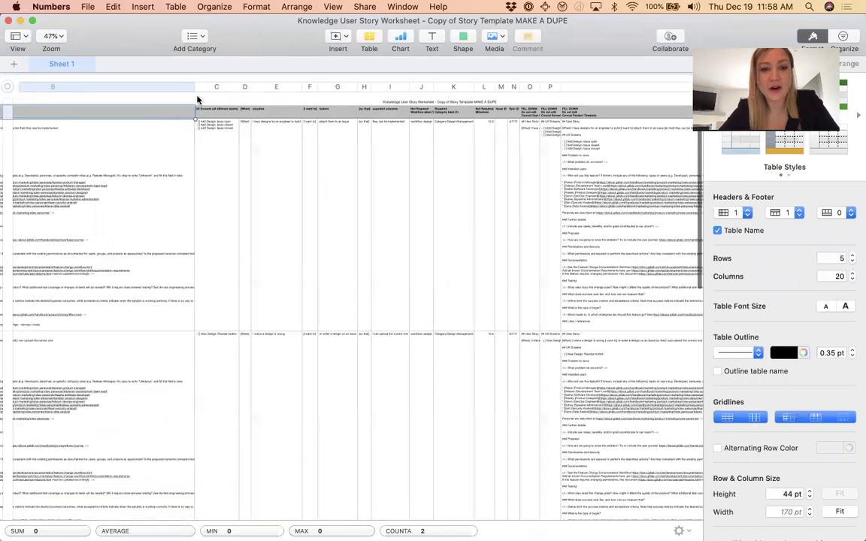
{"action": "left_click", "coordinate": [218, 85]}
{"action": "scroll", "coordinate": [221, 87], "scroll_direction": "right", "scroll_amount": 5}
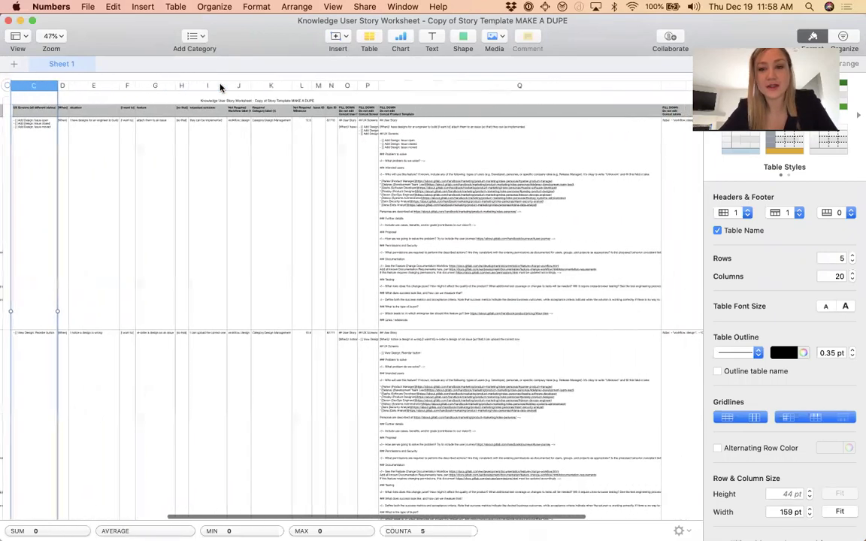
{"action": "scroll", "coordinate": [220, 87], "scroll_direction": "right", "scroll_amount": 5}
{"action": "left_click", "coordinate": [581, 87], "text": "shift"}
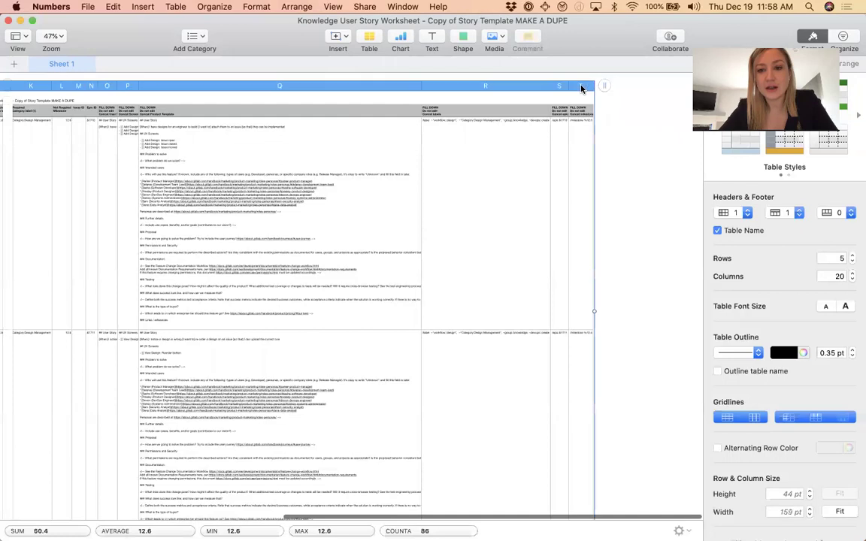
{"action": "left_click", "coordinate": [582, 88]}
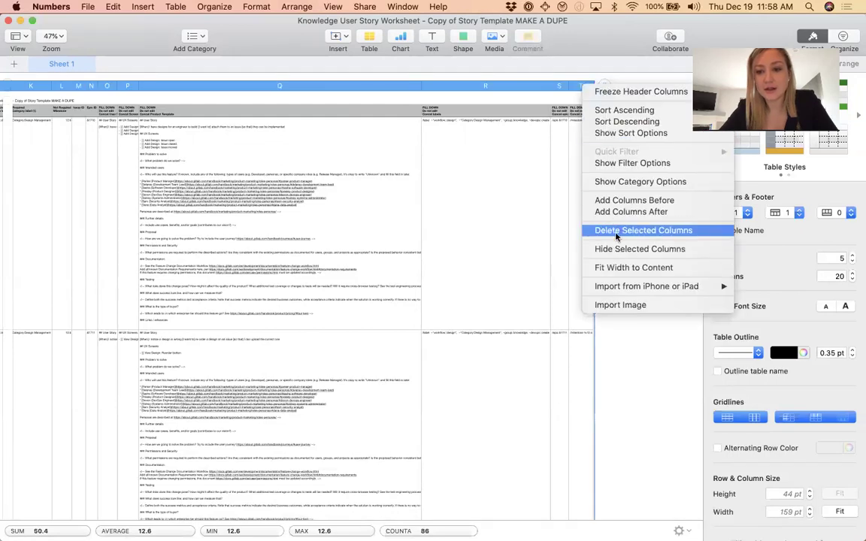
{"action": "left_click", "coordinate": [635, 230]}
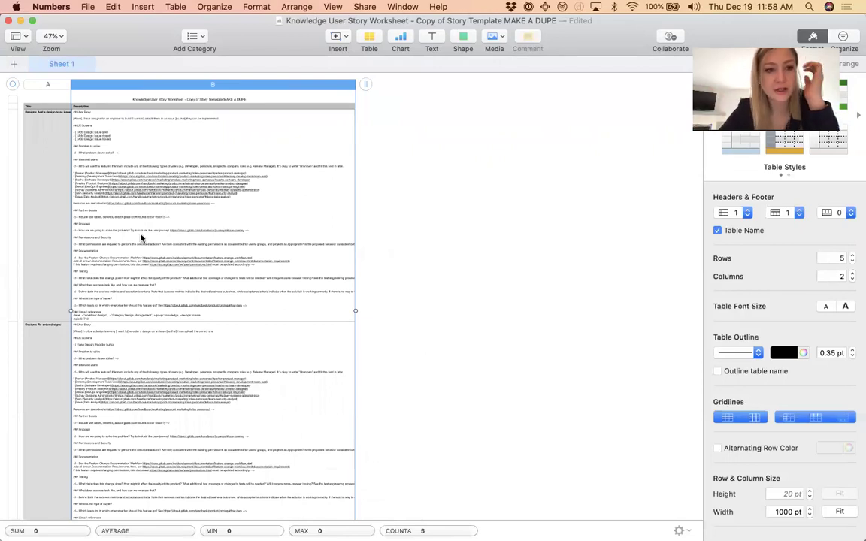
Save the trimmed Numbers spreadsheet in the Downloads folder under its existing name
{"action": "left_click", "coordinate": [138, 238]}
{"action": "key", "text": "super+s"}
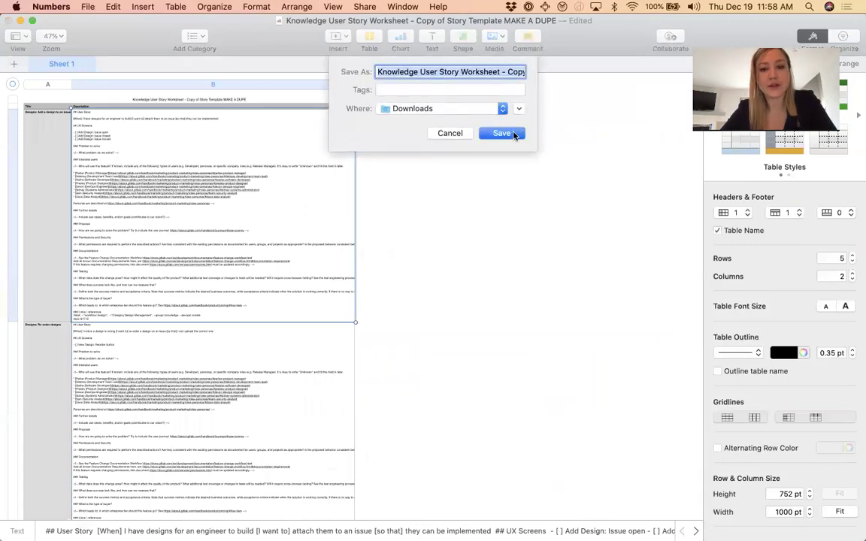
{"action": "left_click", "coordinate": [501, 133]}
Export the spreadsheet as CSV to the Desktop, adding "Import" to the start of the file name
{"action": "left_click", "coordinate": [88, 6]}
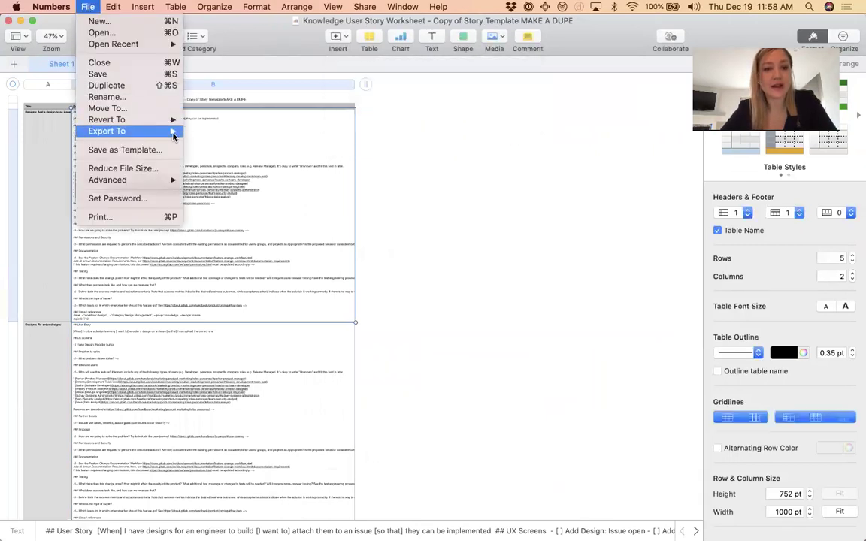
{"action": "mouse_move", "coordinate": [173, 137]}
{"action": "left_click", "coordinate": [219, 157]}
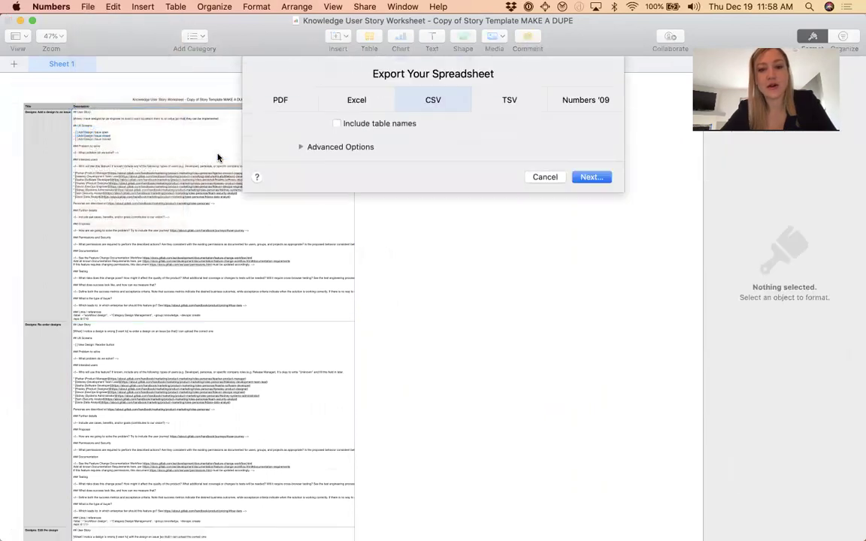
{"action": "left_click", "coordinate": [591, 177]}
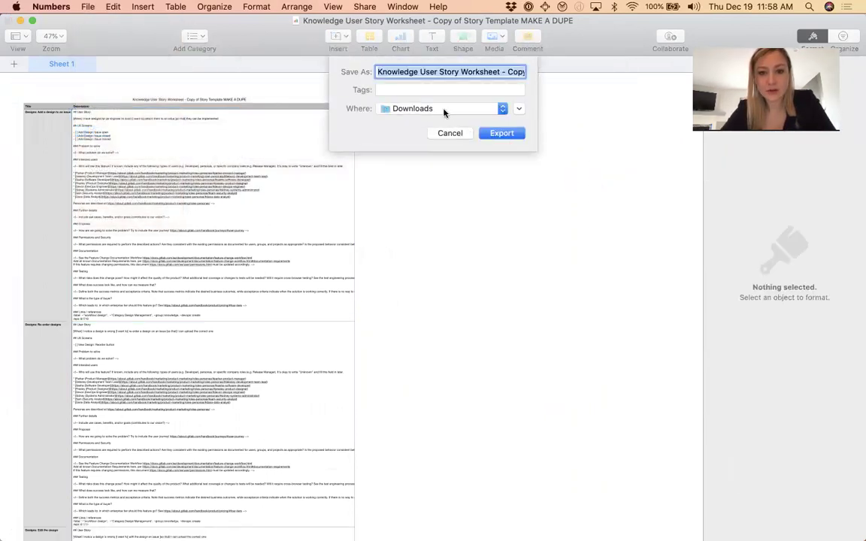
{"action": "left_click", "coordinate": [444, 112]}
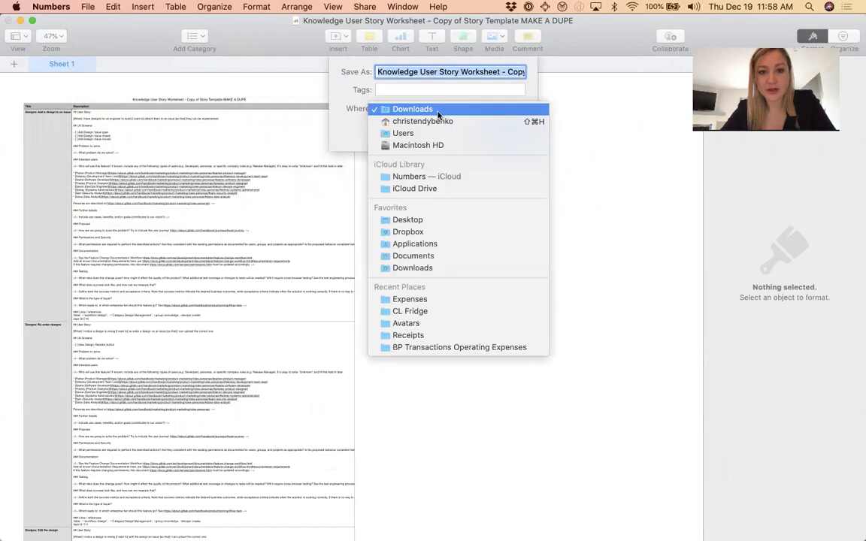
{"action": "left_click", "coordinate": [409, 219]}
{"action": "key", "text": "Left"}
{"action": "type", "text": "Impor"}
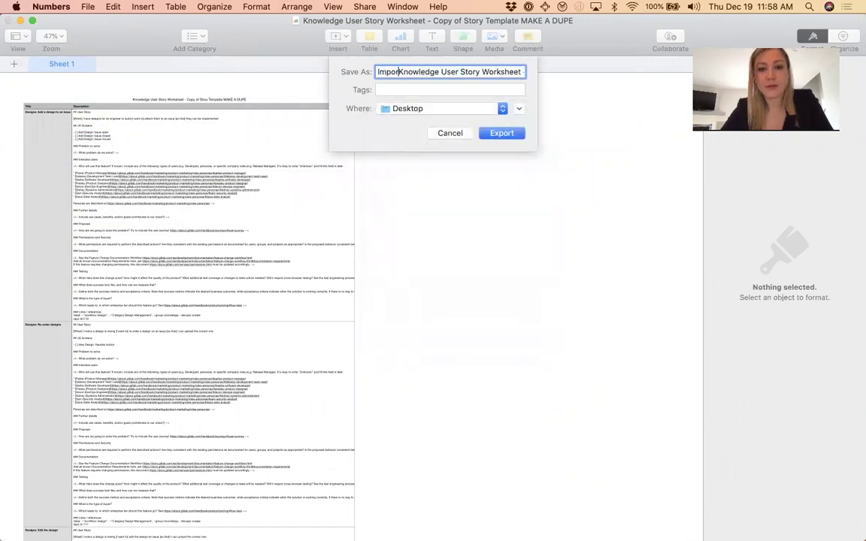
{"action": "type", "text": "t"}
{"action": "left_click", "coordinate": [502, 133]}
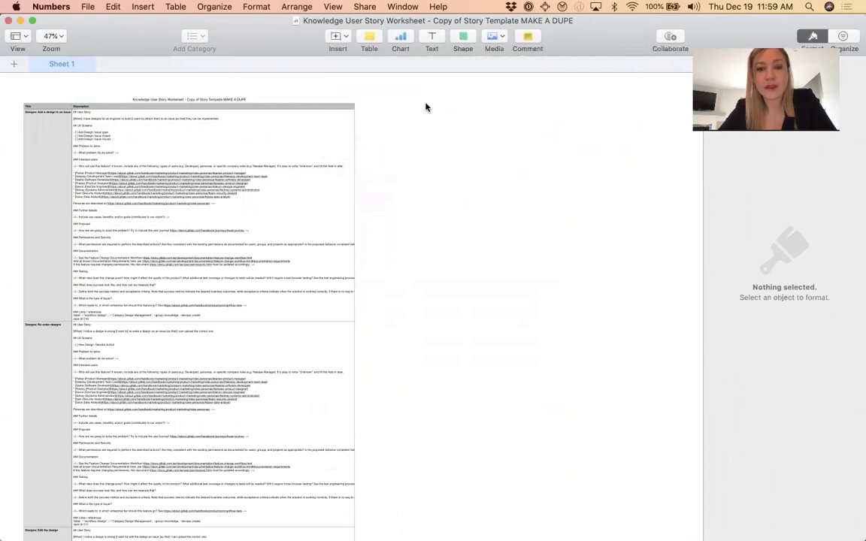
Switch to Finder and preview the exported Import Knowledge User Story Worksheet CSV on the Desktop
{"action": "mouse_move", "coordinate": [163, 527]}
{"action": "left_click", "coordinate": [38, 522]}
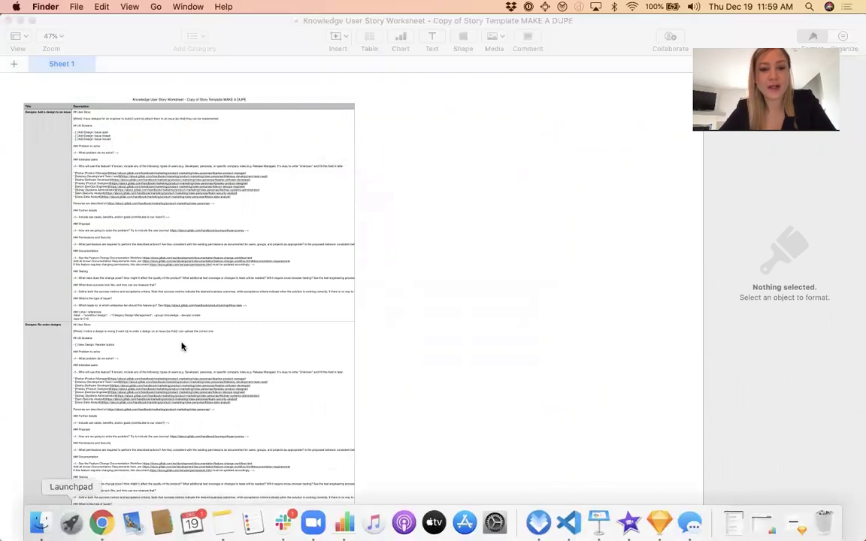
{"action": "left_click", "coordinate": [239, 138]}
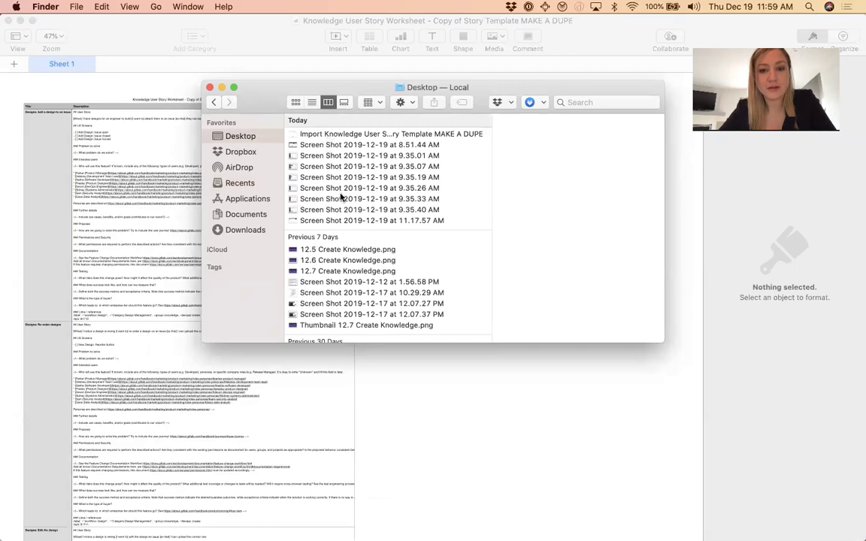
{"action": "left_click", "coordinate": [346, 134]}
{"action": "key", "text": "space"}
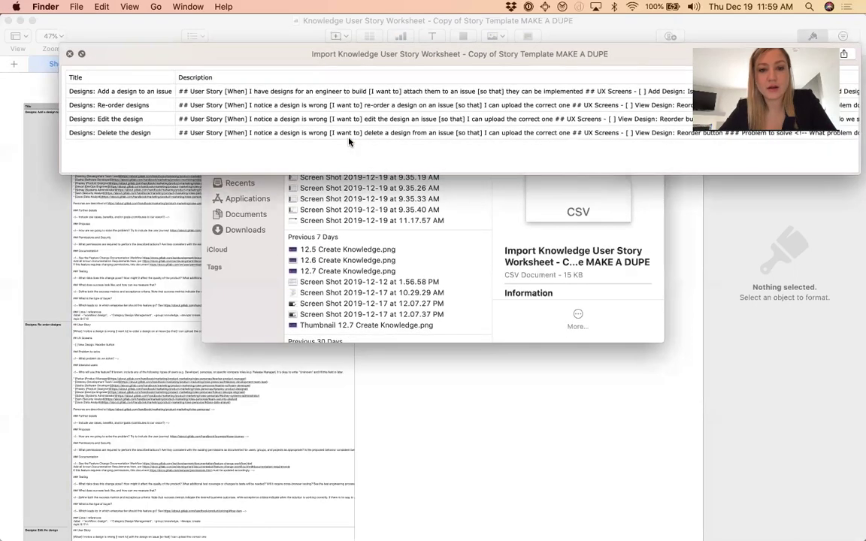
{"action": "key", "text": "space"}
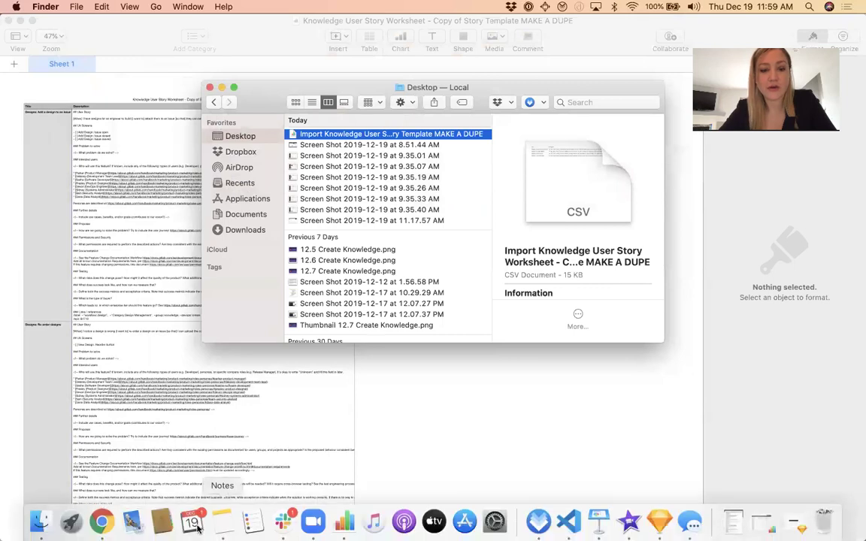
Switch to Chrome and open the issue list of the personal GitLab test project in a new tab
{"action": "left_click", "coordinate": [109, 527]}
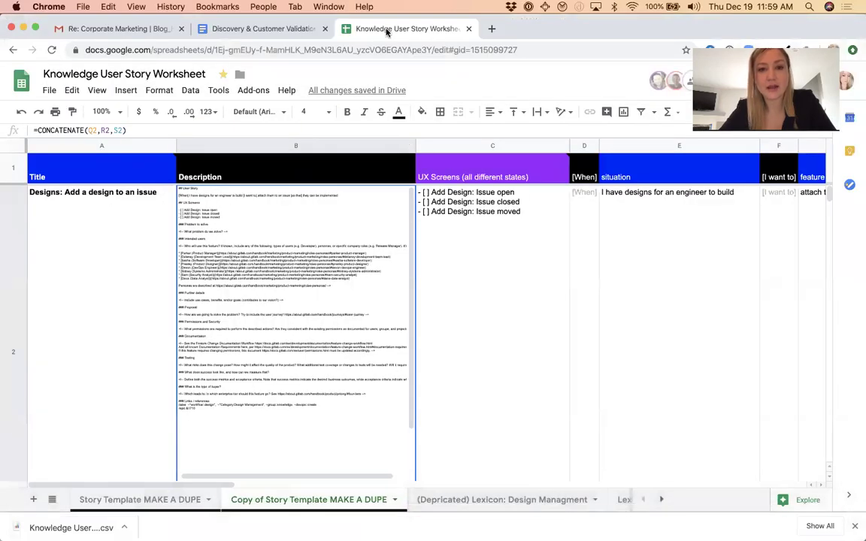
{"action": "key", "text": "super+t"}
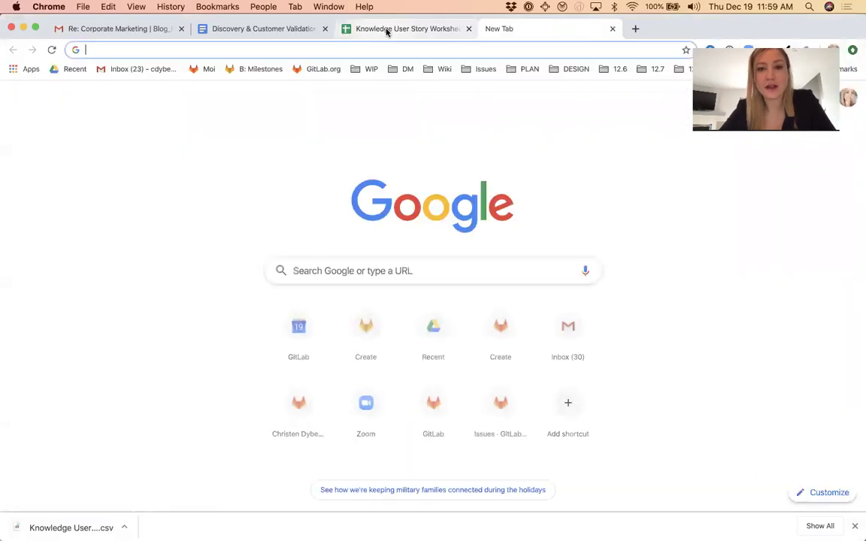
{"action": "left_click", "coordinate": [652, 71]}
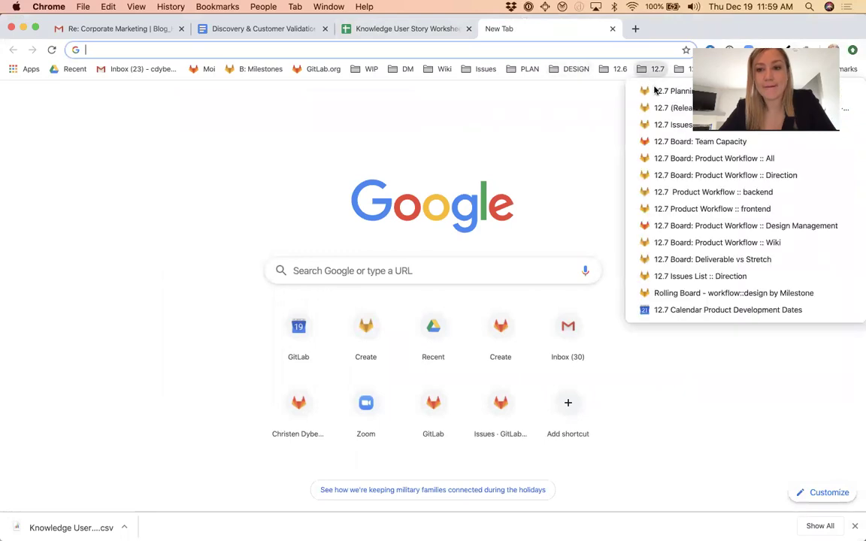
{"action": "left_click", "coordinate": [662, 108]}
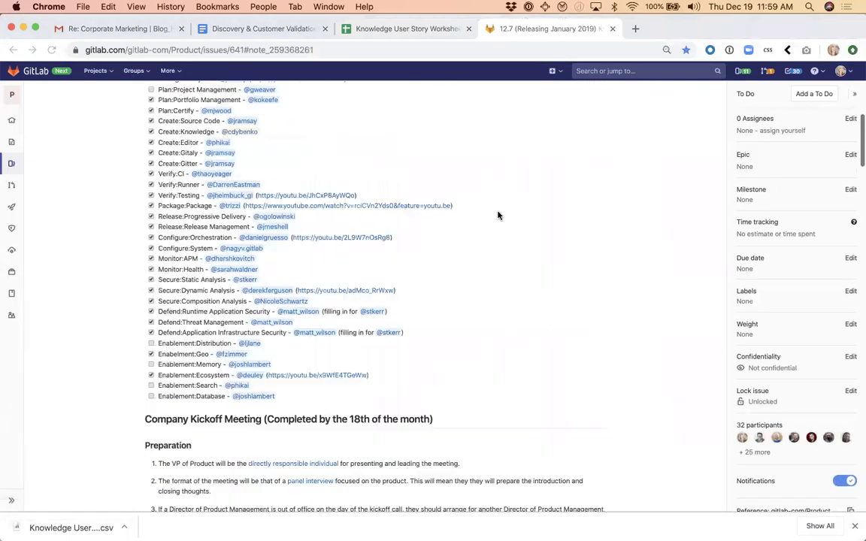
{"action": "left_click", "coordinate": [86, 70]}
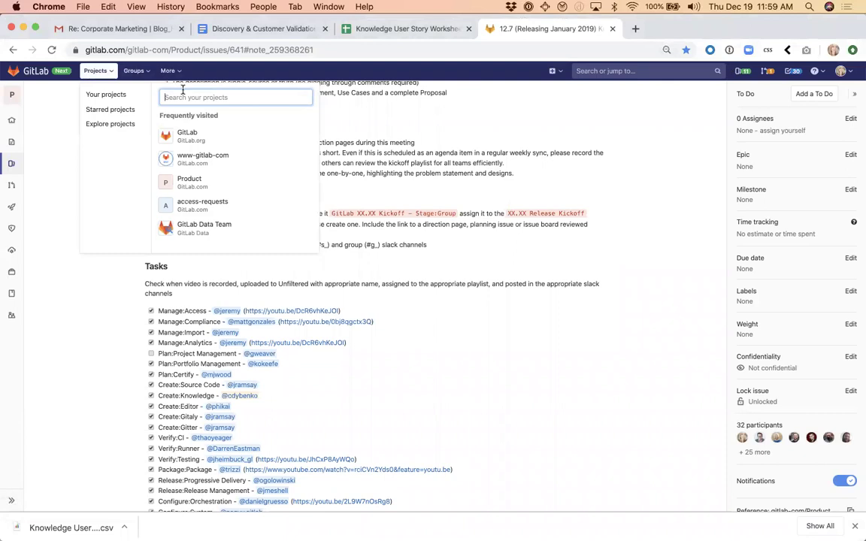
{"action": "type", "text": "test"}
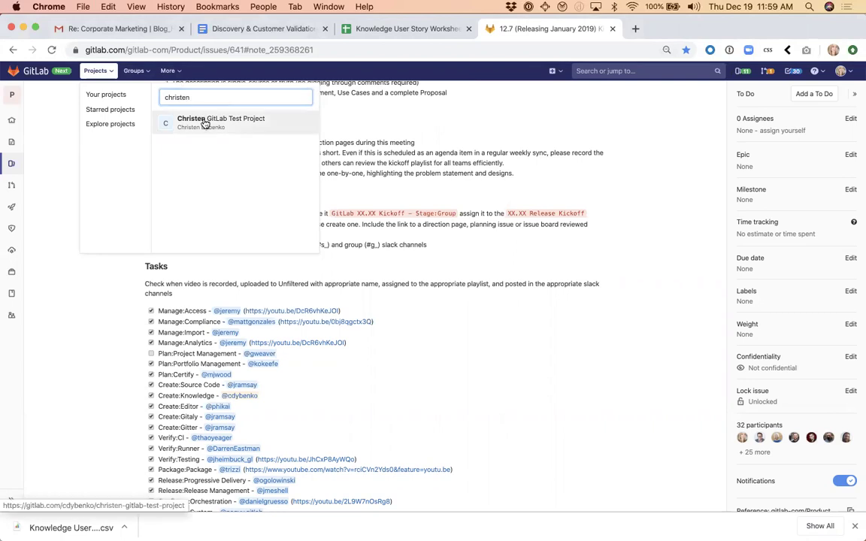
{"action": "left_click", "coordinate": [203, 121]}
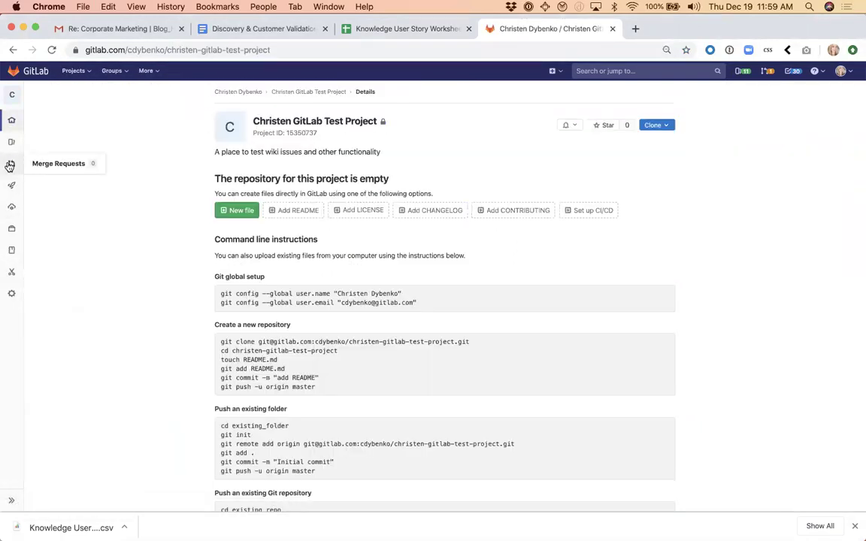
{"action": "mouse_move", "coordinate": [11, 141]}
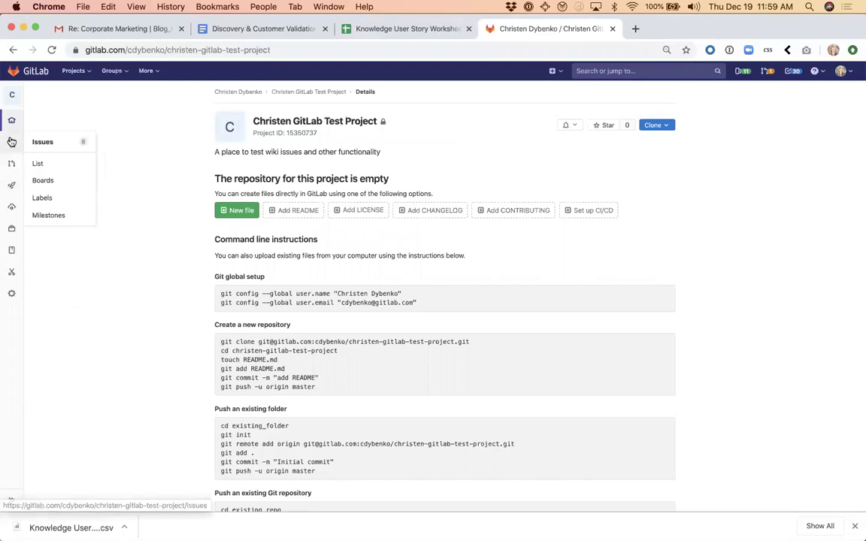
{"action": "left_click", "coordinate": [42, 170]}
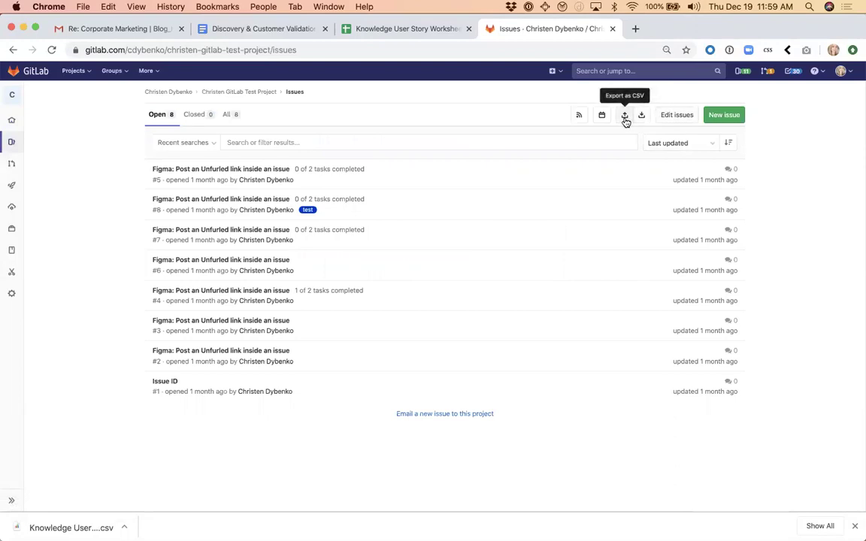
Import issues into the test project from the Import Knowledge User Story Worksheet CSV file on the Desktop
{"action": "left_click", "coordinate": [643, 116]}
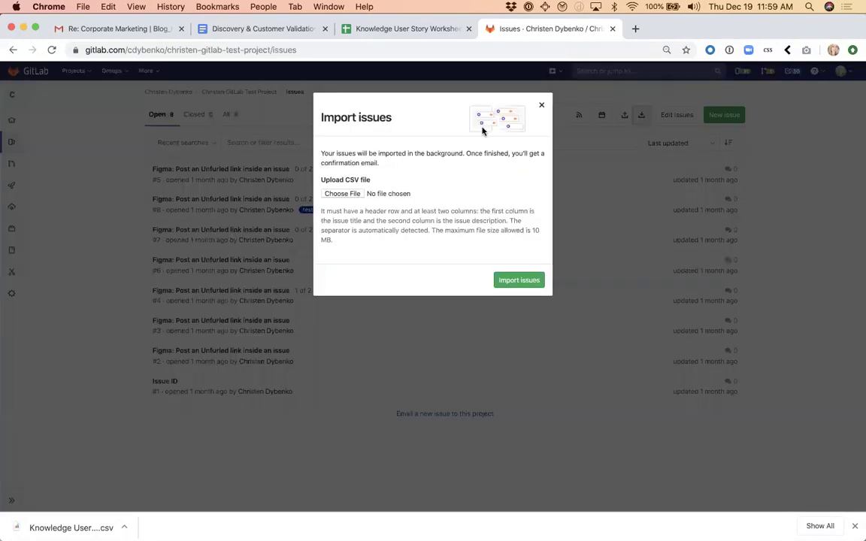
{"action": "left_click", "coordinate": [334, 189]}
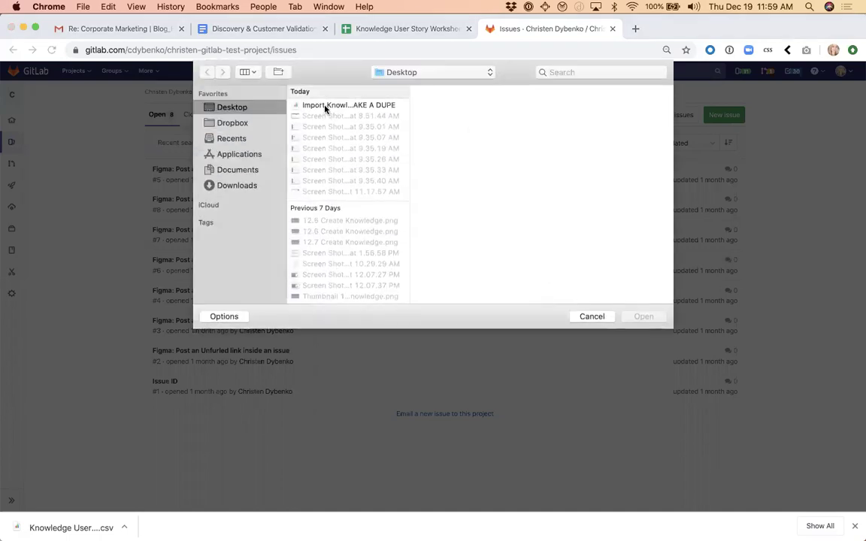
{"action": "left_click", "coordinate": [325, 106]}
{"action": "key", "text": "space"}
{"action": "key", "text": "space"}
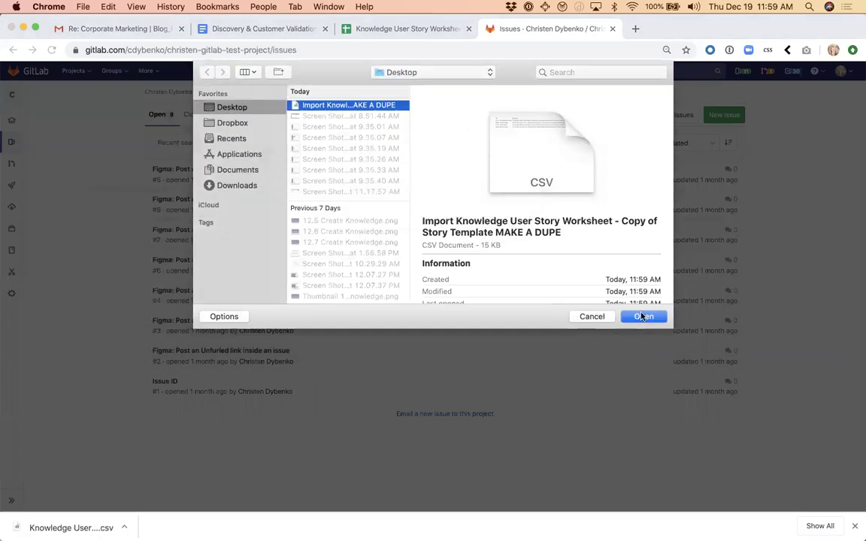
{"action": "left_click", "coordinate": [643, 317]}
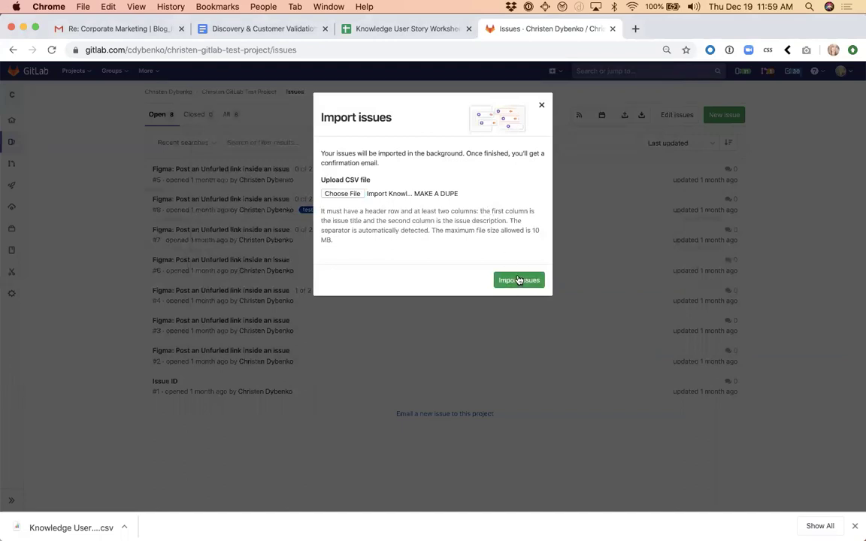
{"action": "left_click", "coordinate": [517, 282]}
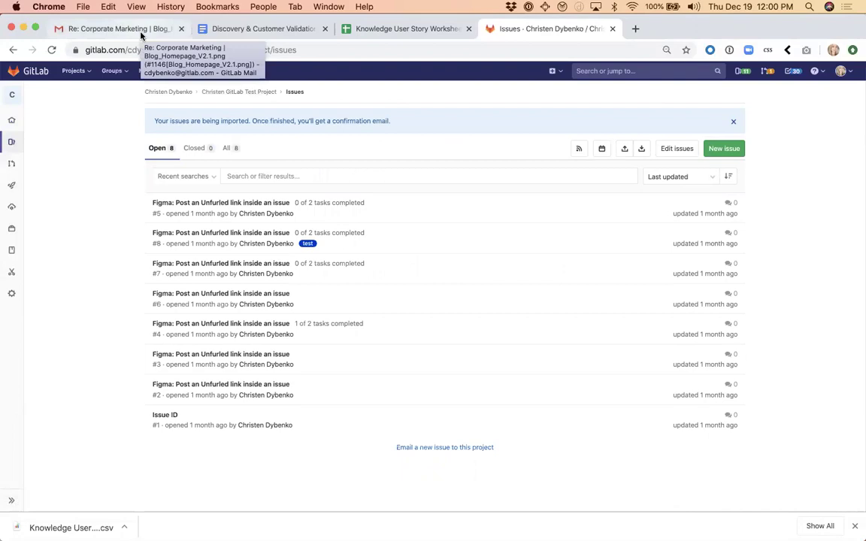
Switch to the Gmail inbox and open GitLab's "Imported issues" confirmation email
{"action": "left_click", "coordinate": [141, 35]}
{"action": "left_click", "coordinate": [77, 155]}
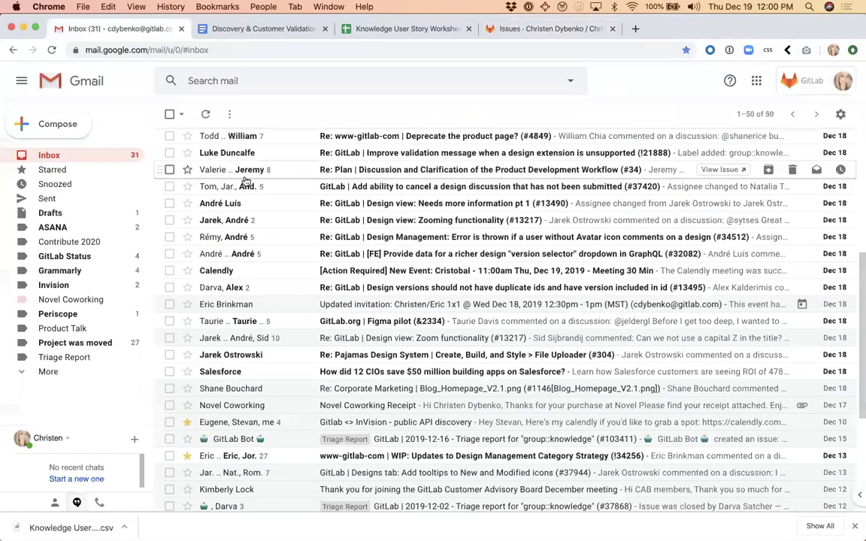
{"action": "scroll", "coordinate": [246, 181], "scroll_direction": "up", "scroll_amount": 8}
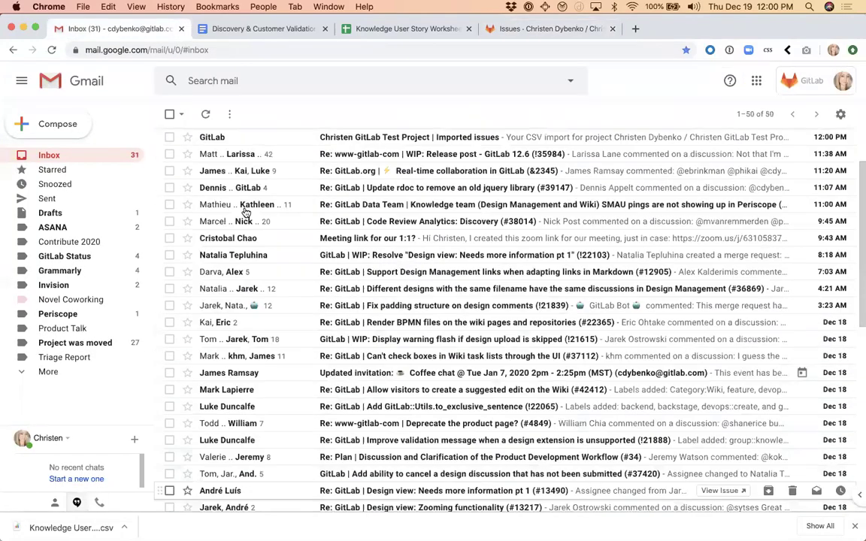
{"action": "left_click", "coordinate": [370, 143]}
Reload the GitLab issue list, open "Designs: Add a design to an issue" and review its imported description
{"action": "left_click", "coordinate": [525, 28]}
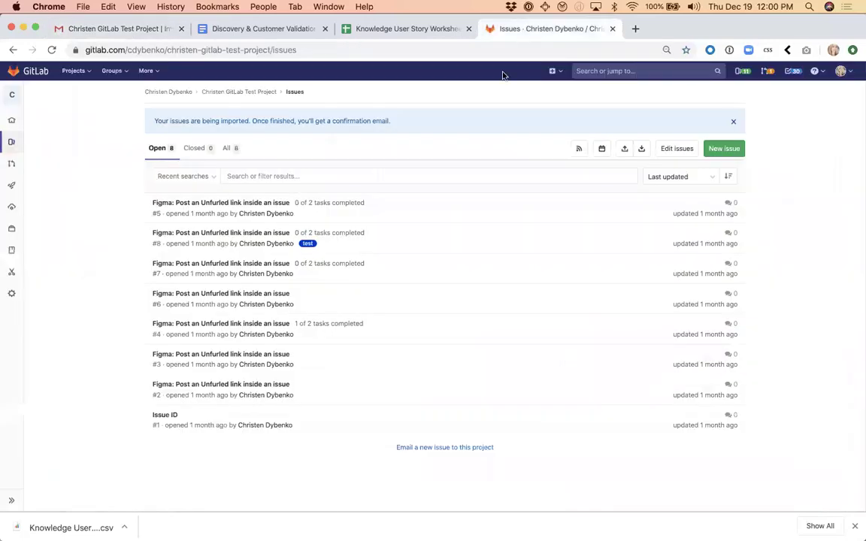
{"action": "key", "text": "super+r"}
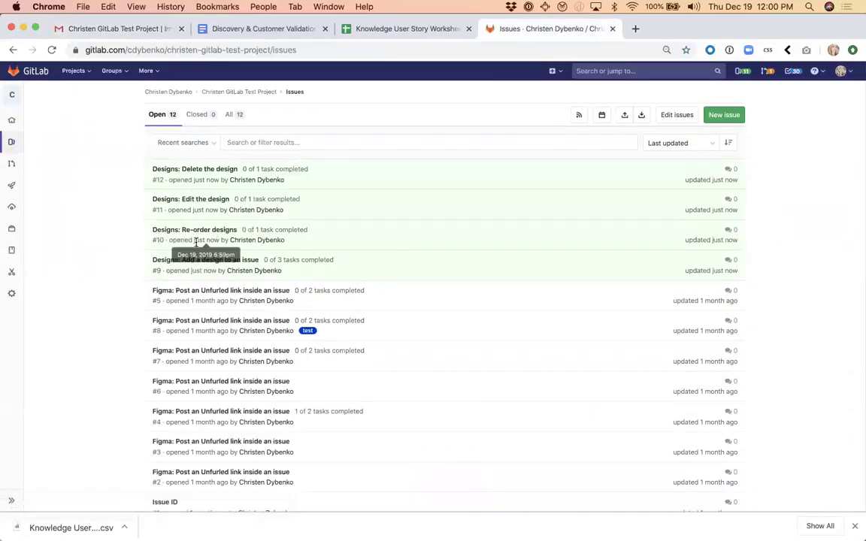
{"action": "left_click", "coordinate": [197, 261]}
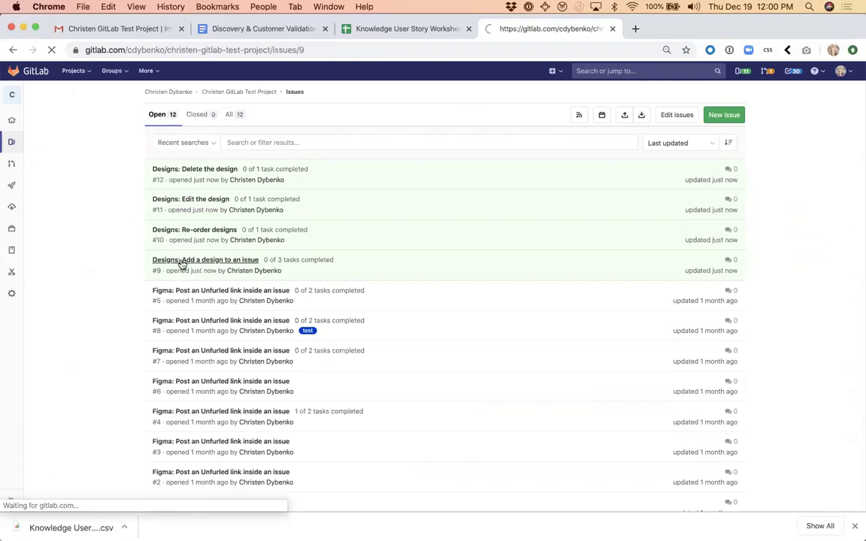
{"action": "scroll", "coordinate": [101, 280], "scroll_direction": "down", "scroll_amount": 3}
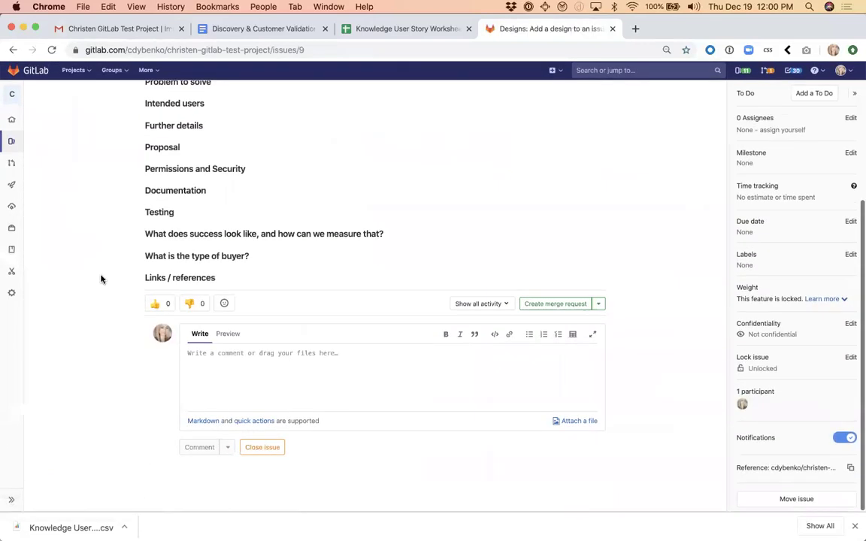
{"action": "scroll", "coordinate": [120, 260], "scroll_direction": "up", "scroll_amount": 3}
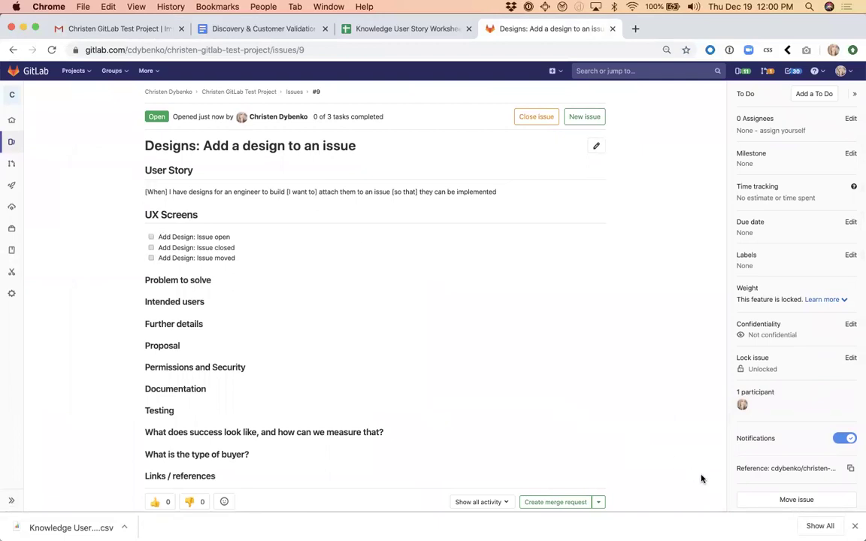
Return to the Knowledge User Story Worksheet in Google Sheets
{"action": "left_click", "coordinate": [412, 31]}
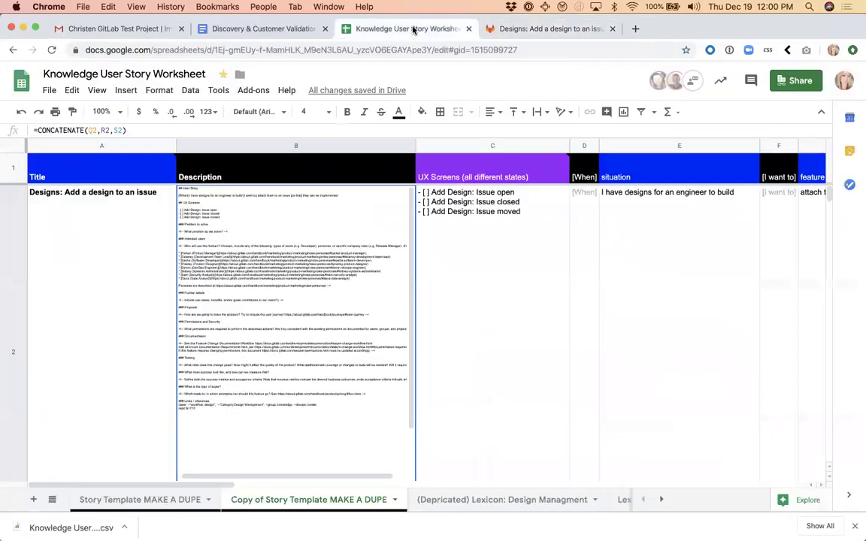